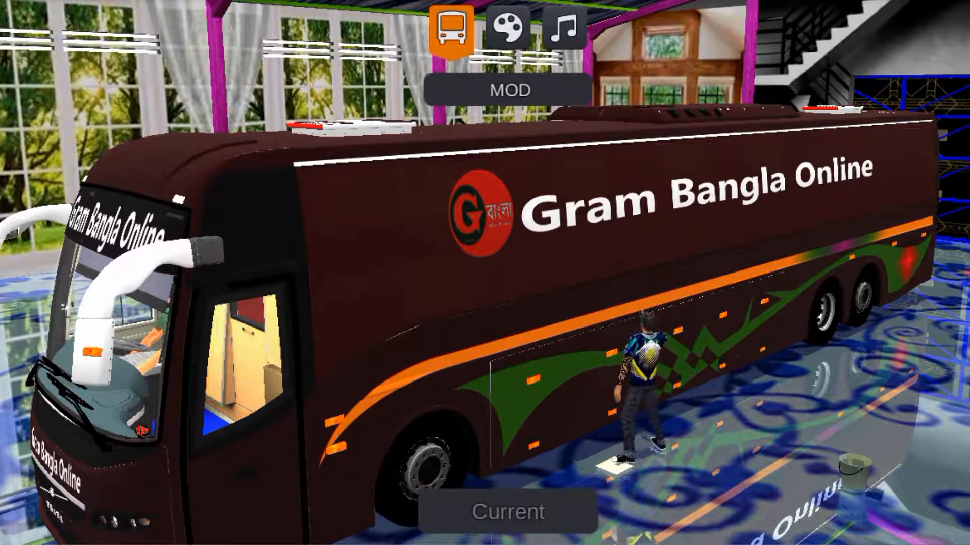
# Step: Open the garage in the bus simulator and go to its paint section to view the bus livery
pyautogui.click(508, 28)
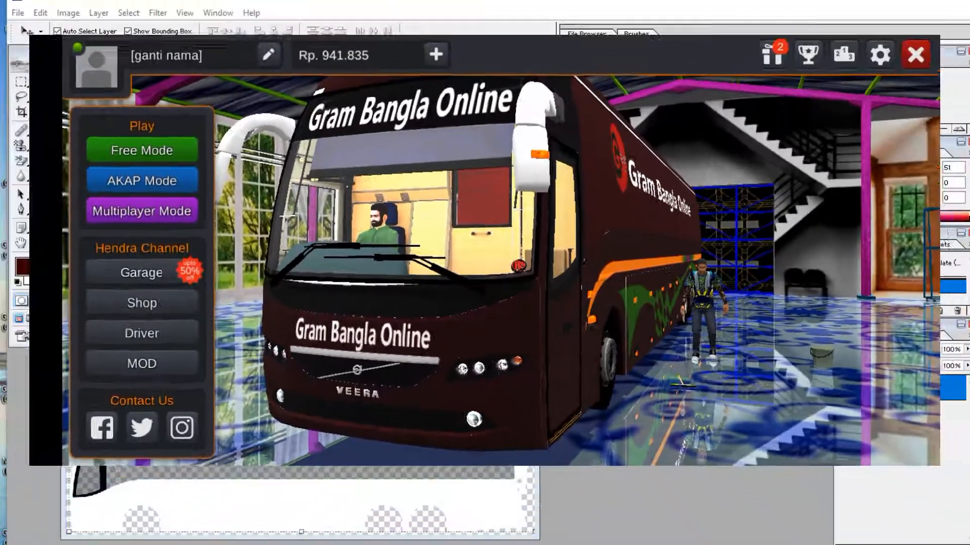
pyautogui.click(142, 273)
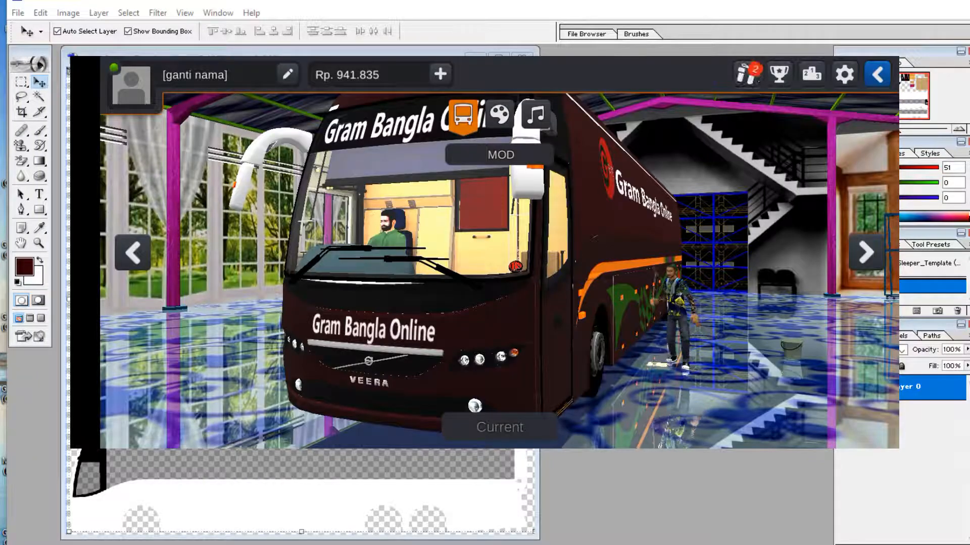
pyautogui.click(499, 115)
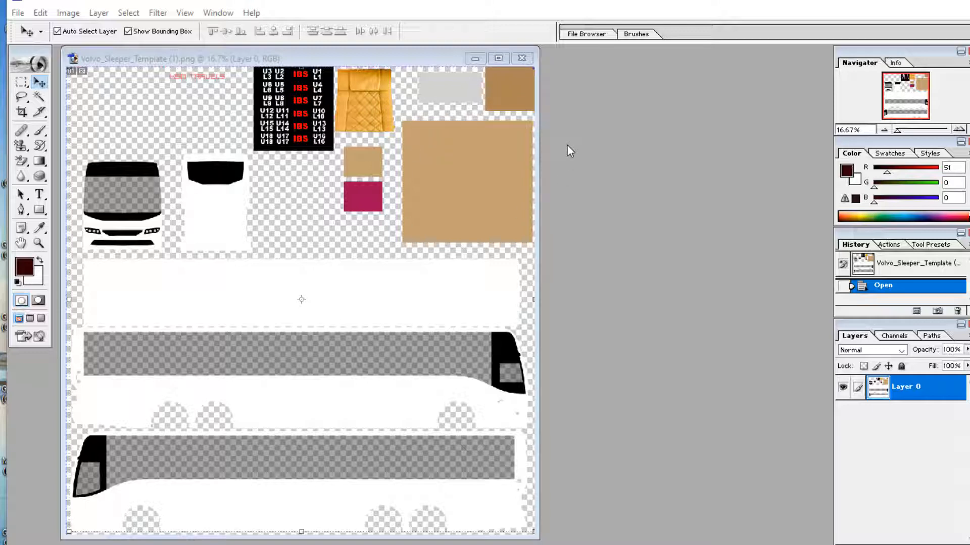
# Step: Maximize the Volvo sleeper template document, duplicate Layer 0 and keep the copy as the active layer
pyautogui.click(498, 58)
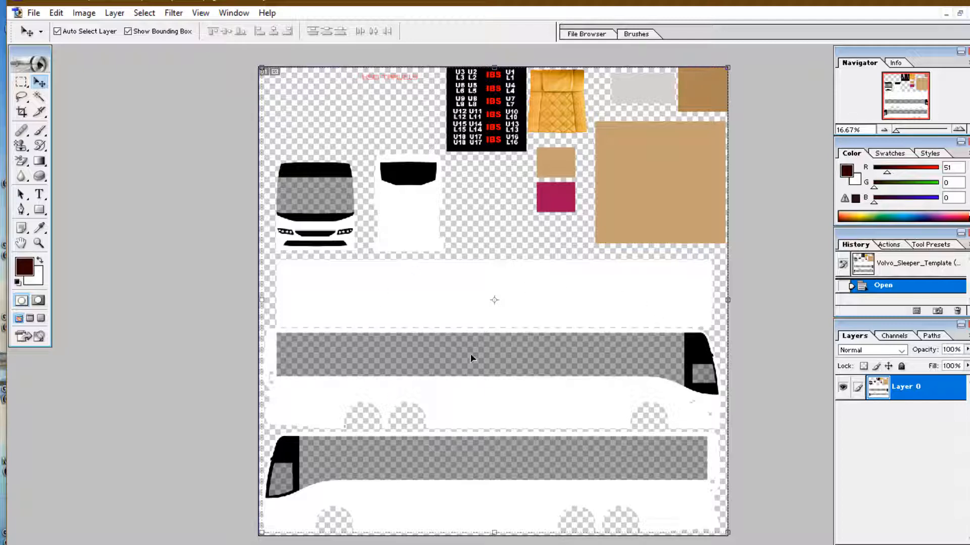
pyautogui.rightClick(921, 396)
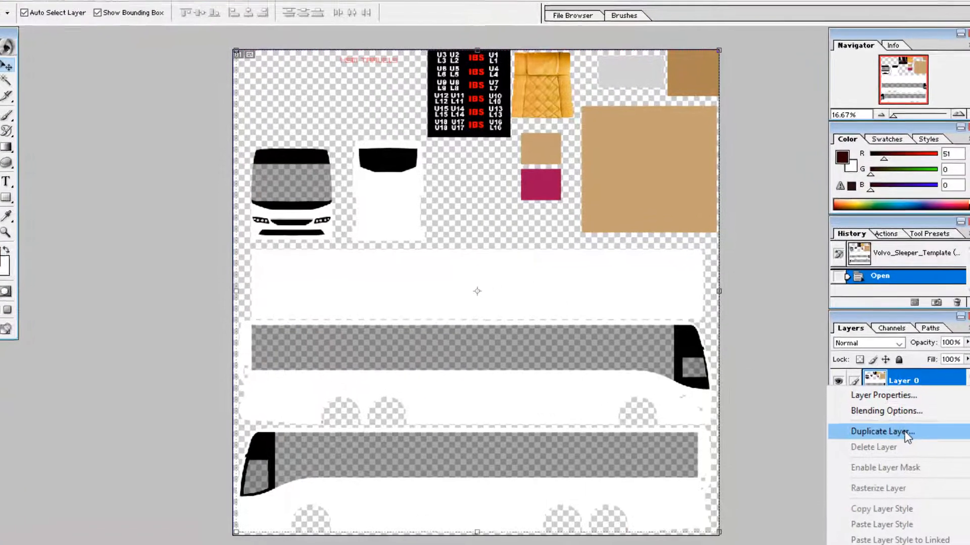
pyautogui.click(906, 435)
pyautogui.click(473, 141)
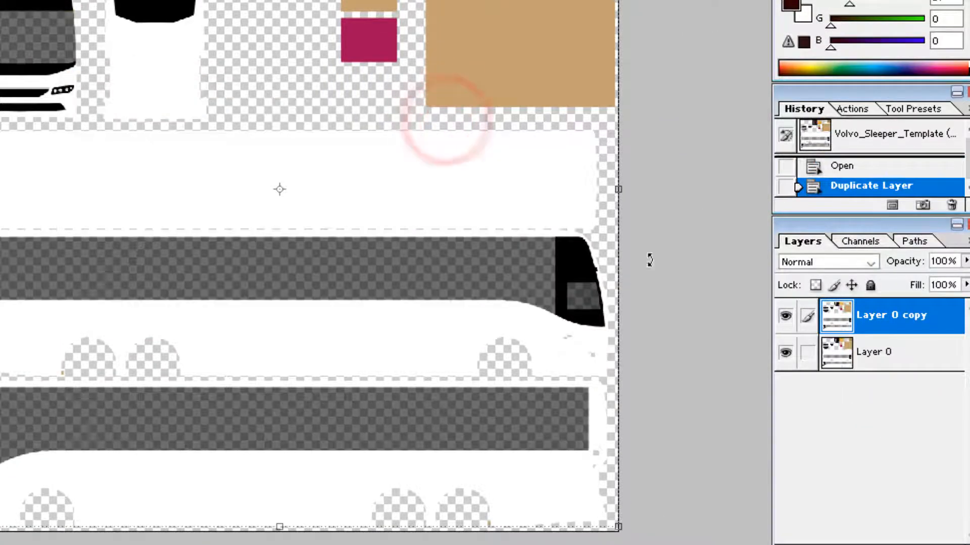
pyautogui.click(872, 355)
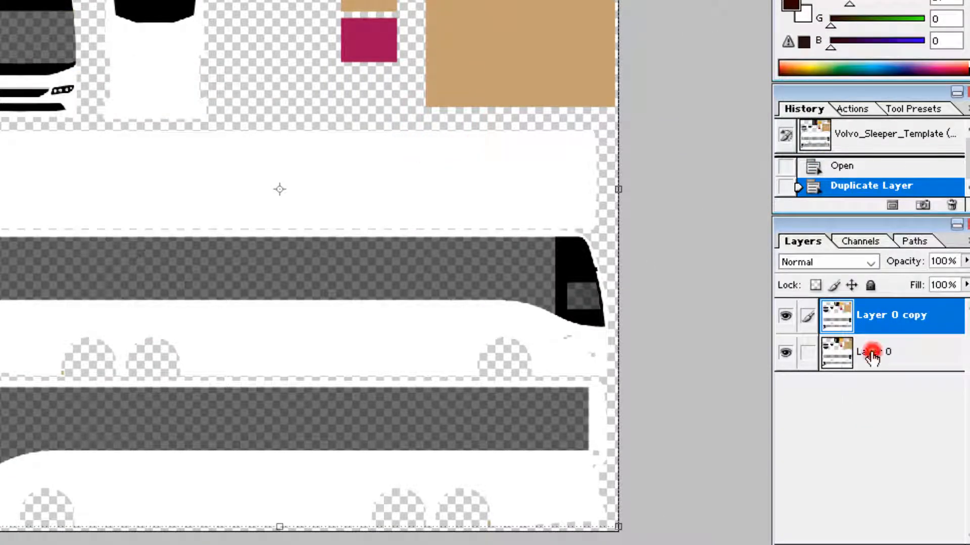
pyautogui.click(871, 318)
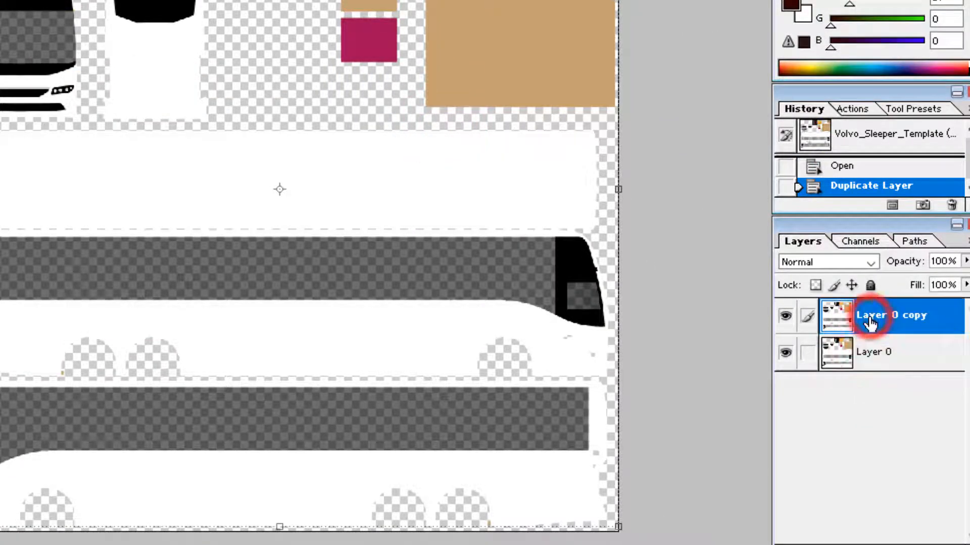
pyautogui.click(870, 356)
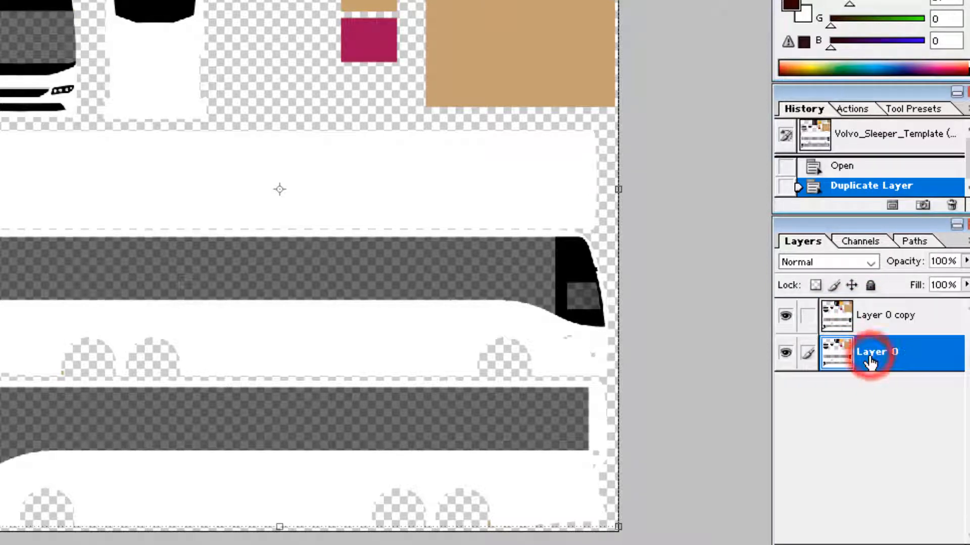
pyautogui.click(892, 316)
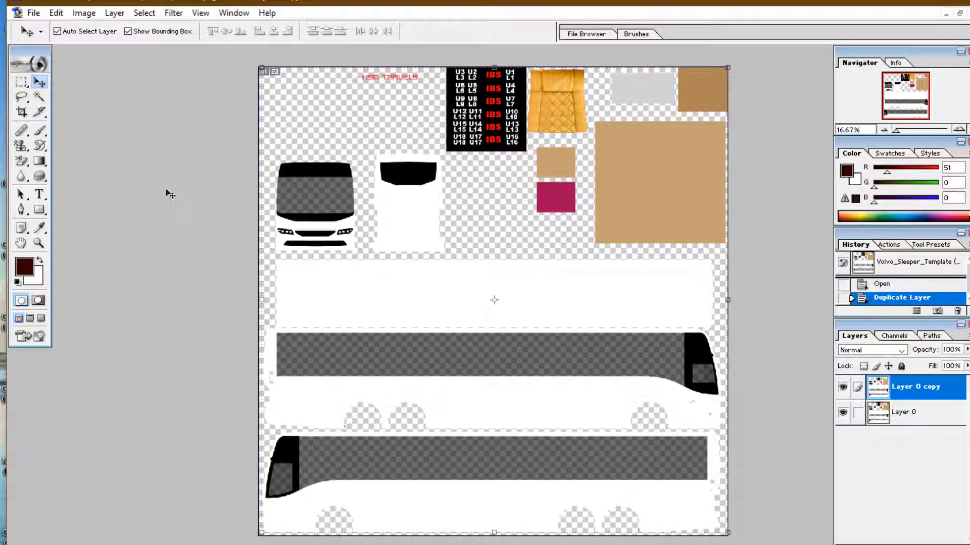
# Step: Select the white roof panel above the bus sides with the Magic Wand and set the foreground colour to 330066
pyautogui.click(40, 97)
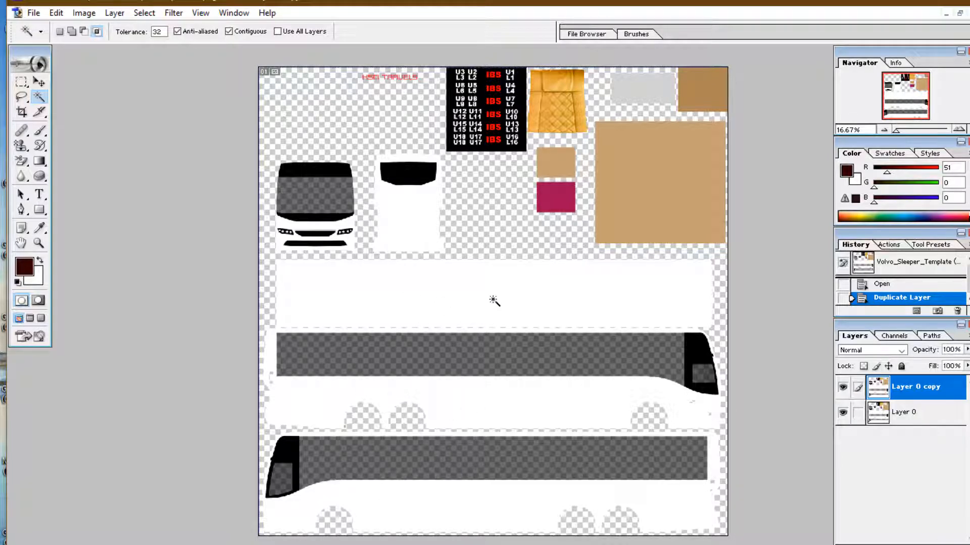
pyautogui.click(454, 291)
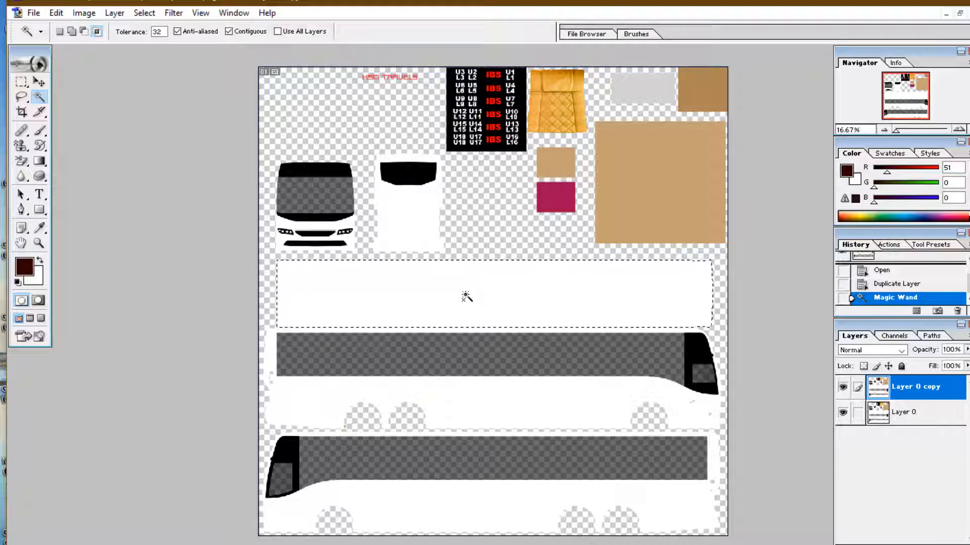
pyautogui.click(847, 170)
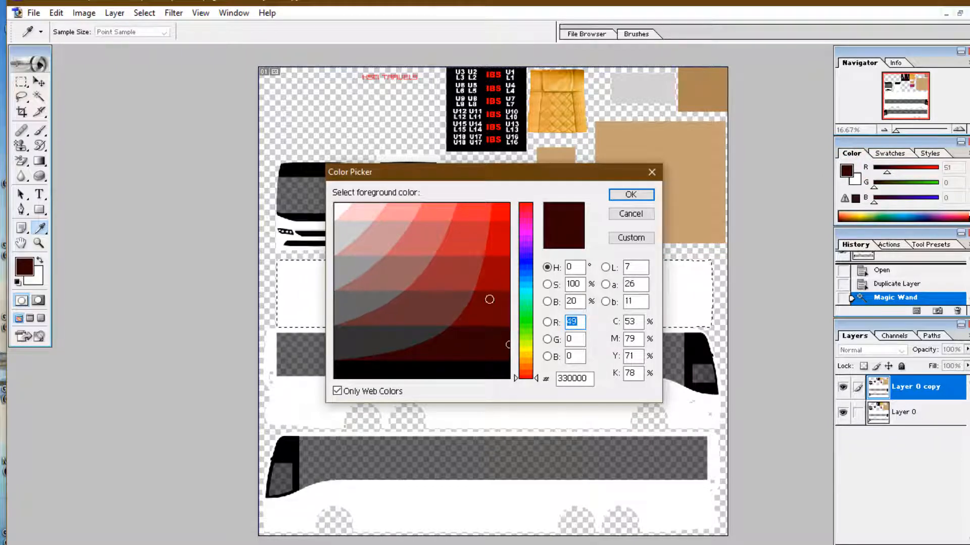
pyautogui.moveTo(526, 271)
pyautogui.mouseDown()
pyautogui.moveTo(526, 262)
pyautogui.moveTo(527, 283)
pyautogui.moveTo(525, 243)
pyautogui.moveTo(526, 253)
pyautogui.mouseUp()
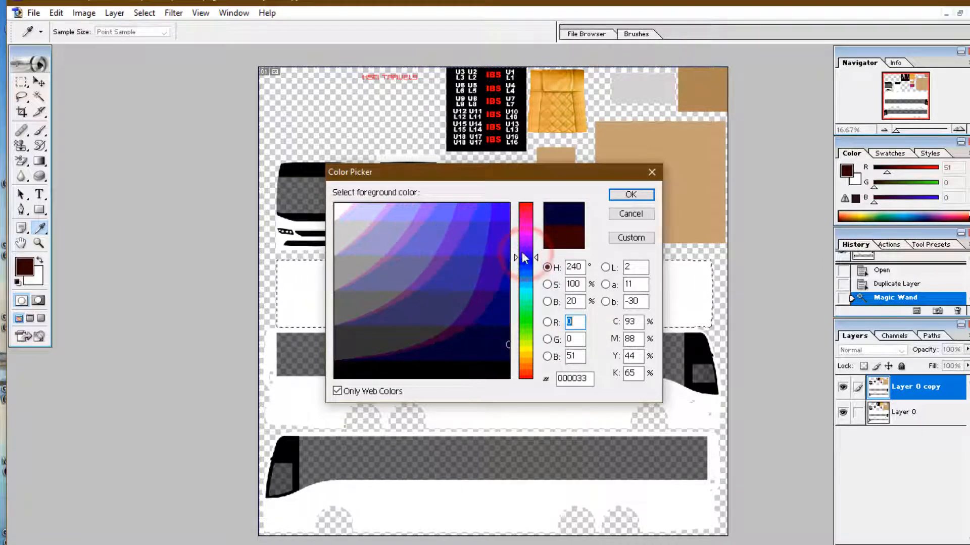
pyautogui.click(483, 308)
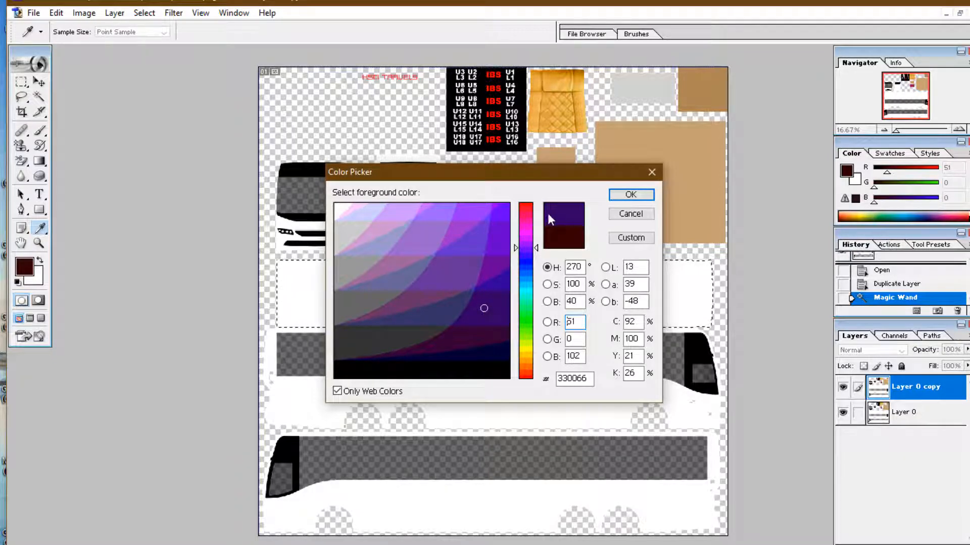
pyautogui.click(630, 195)
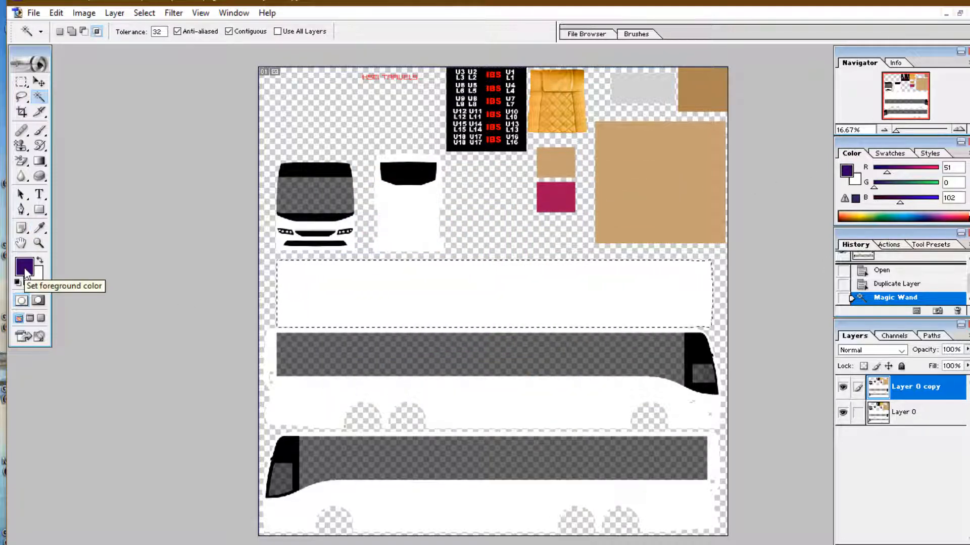
# Step: Fill the roof panel with the Paint Bucket, refill it with dark purple (RGB 51, 0, 51) and clear the selection
pyautogui.click(40, 163)
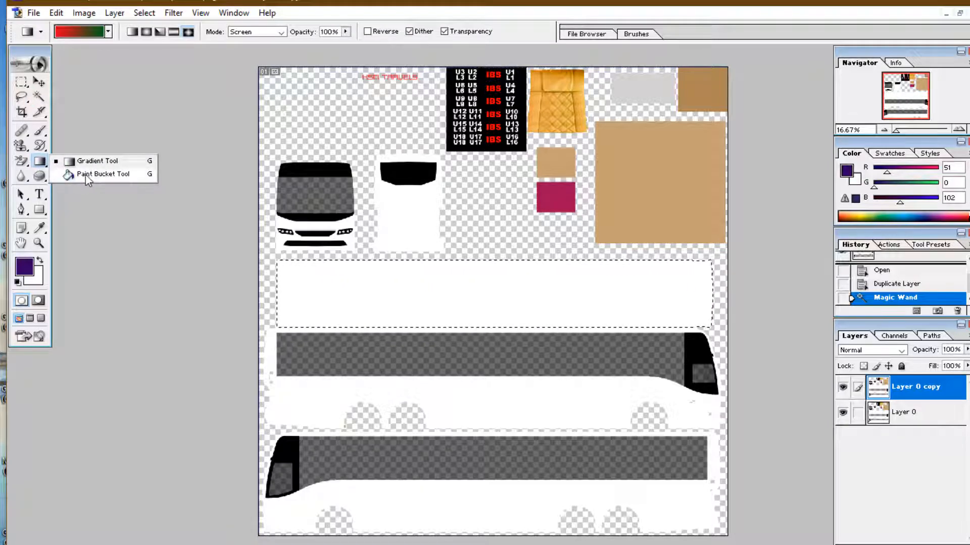
pyautogui.click(99, 175)
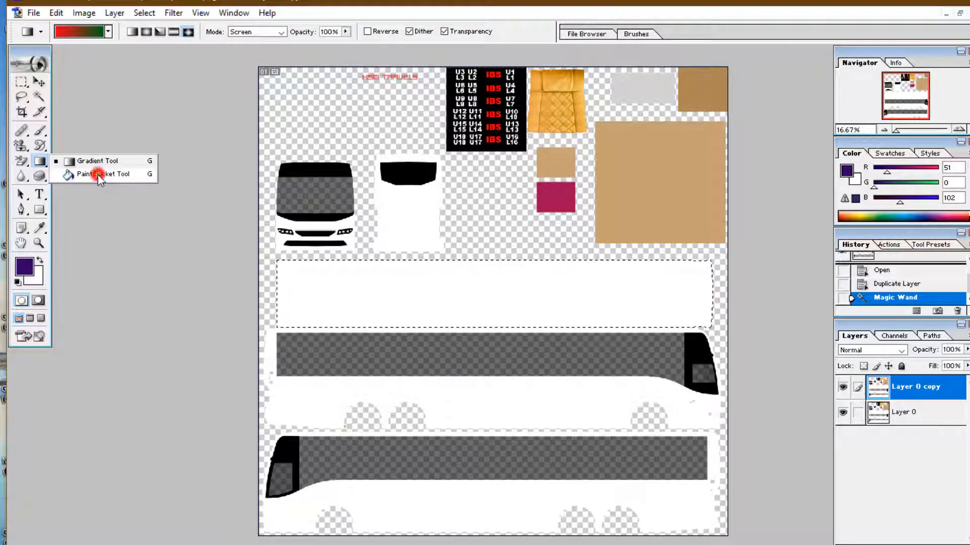
pyautogui.click(385, 290)
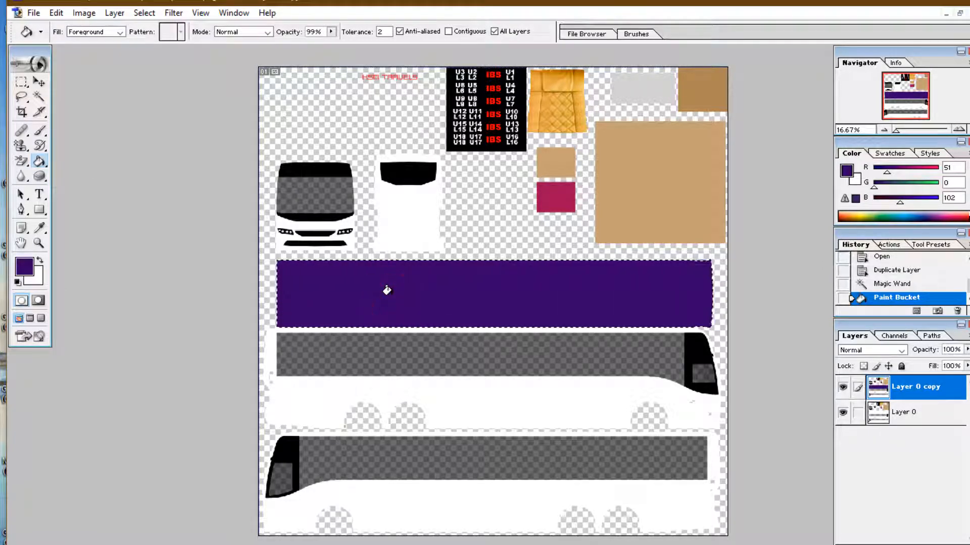
pyautogui.click(364, 288)
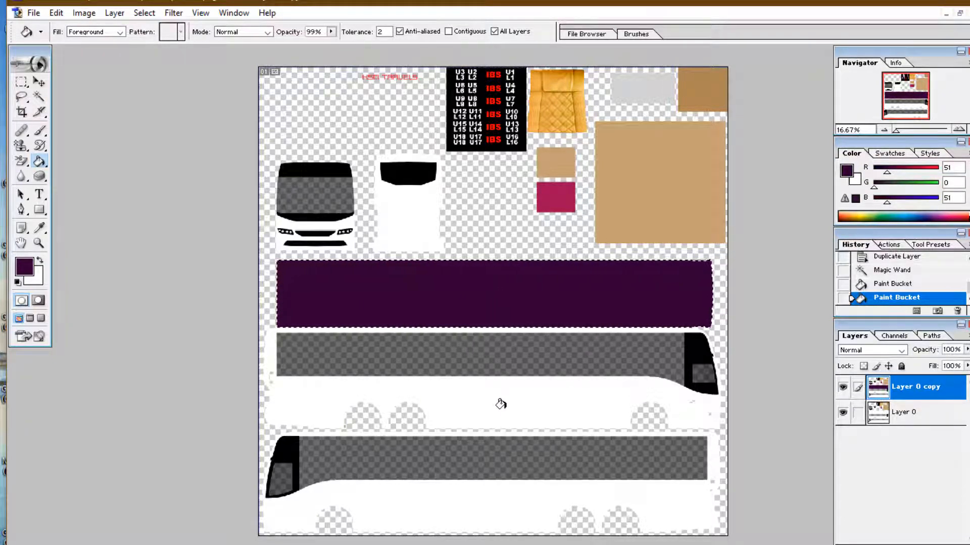
pyautogui.click(144, 14)
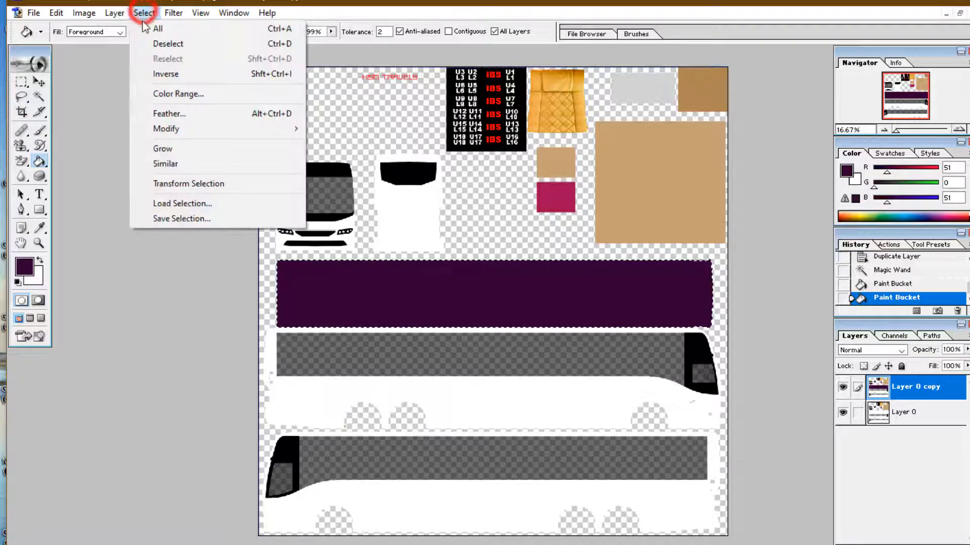
pyautogui.click(157, 44)
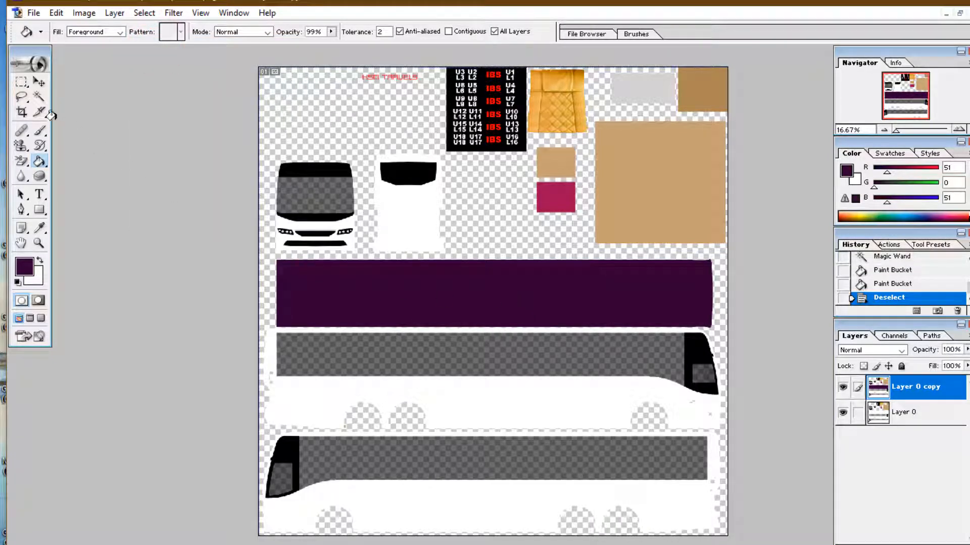
# Step: Select the white body of the upper bus side view, fill it with the dark purple foreground colour and deselect
pyautogui.click(39, 96)
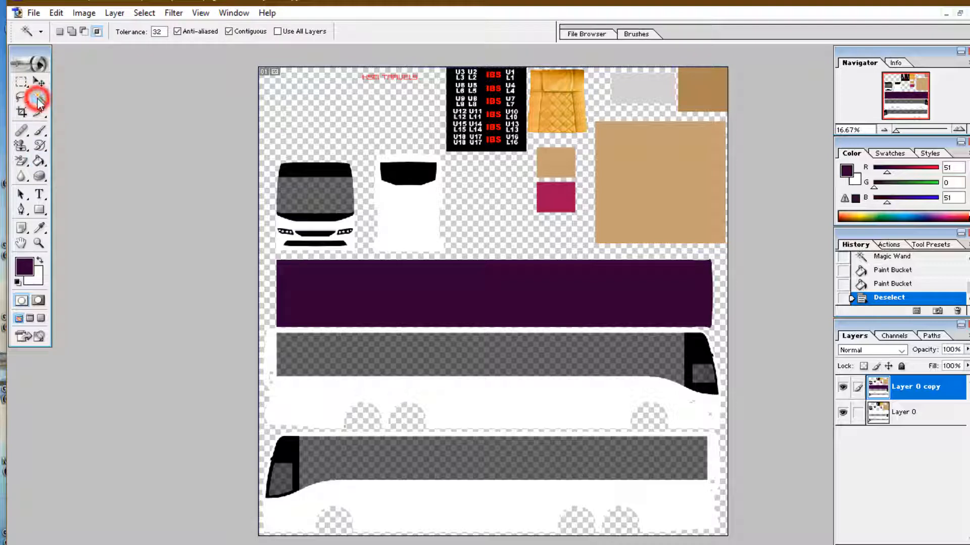
pyautogui.click(486, 403)
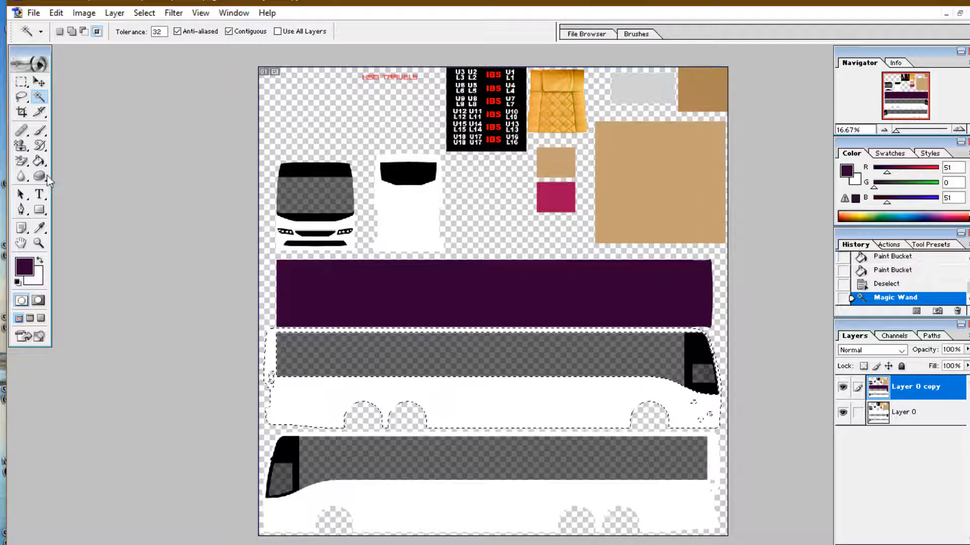
pyautogui.click(39, 161)
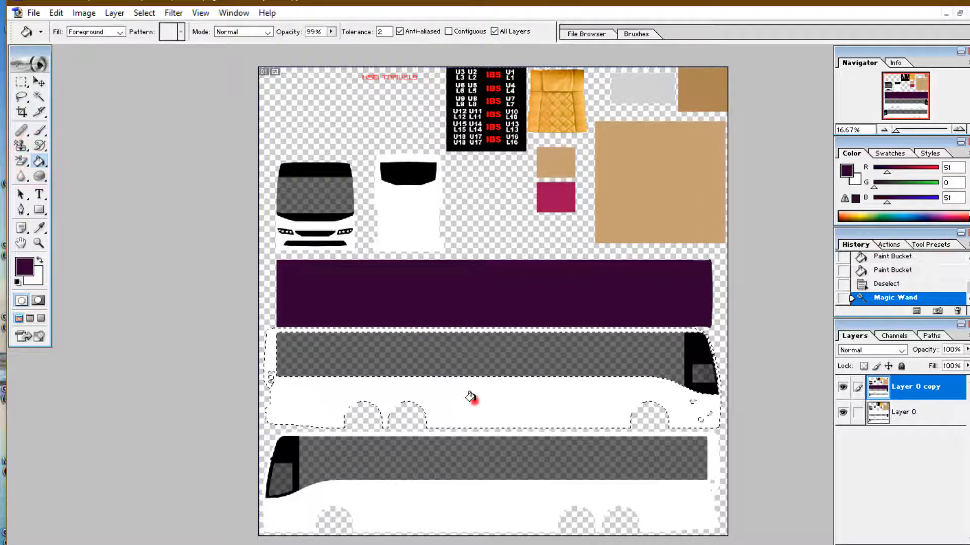
pyautogui.click(474, 400)
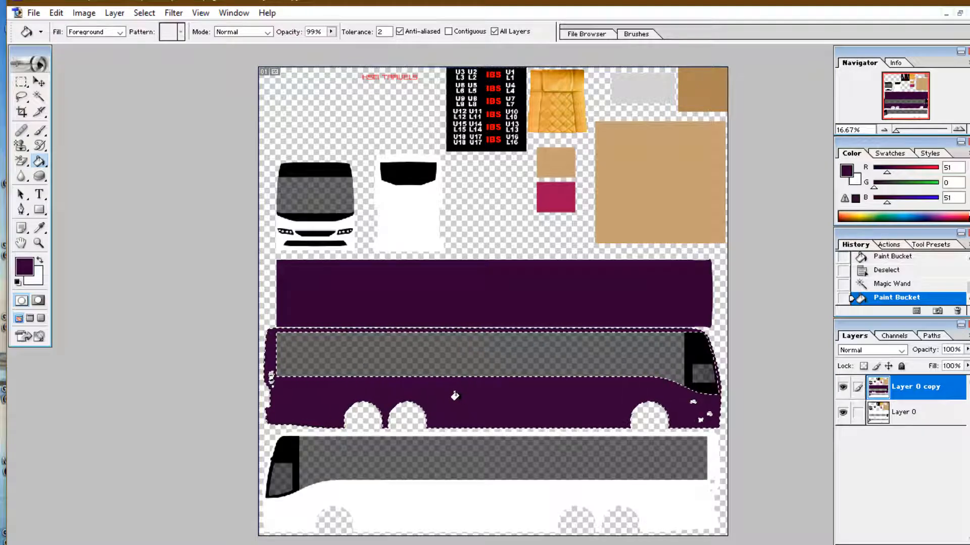
pyautogui.click(144, 12)
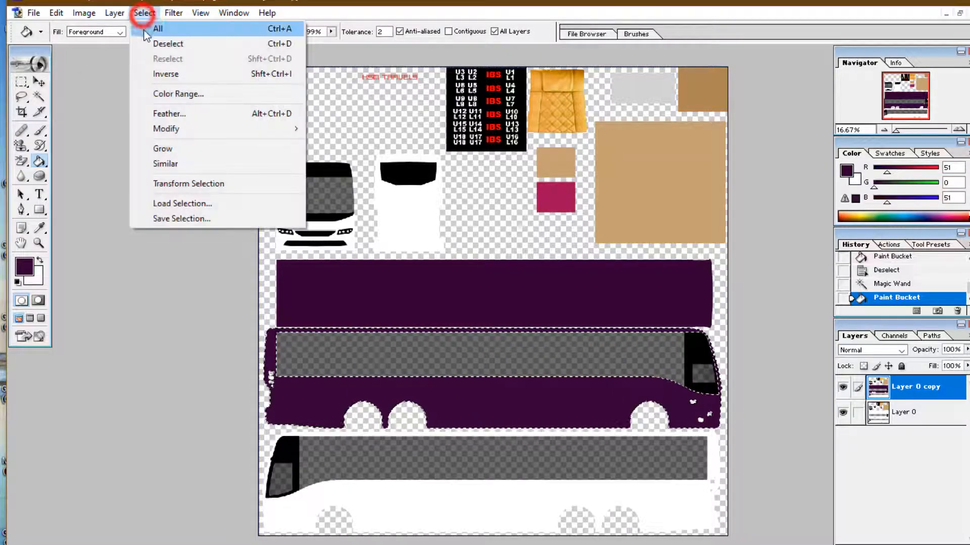
pyautogui.click(148, 42)
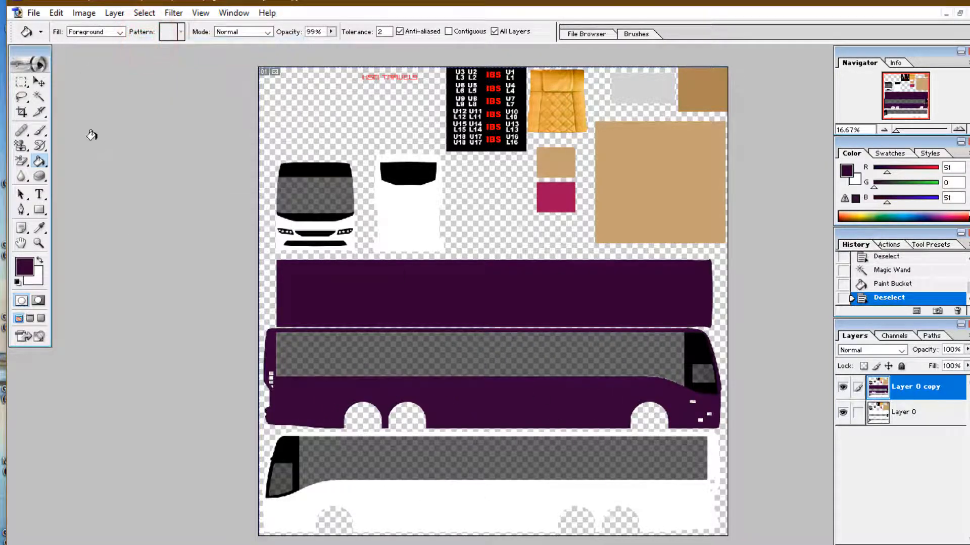
# Step: Select the white body of the lower bus side view, fill it with the same dark purple and deselect
pyautogui.click(38, 97)
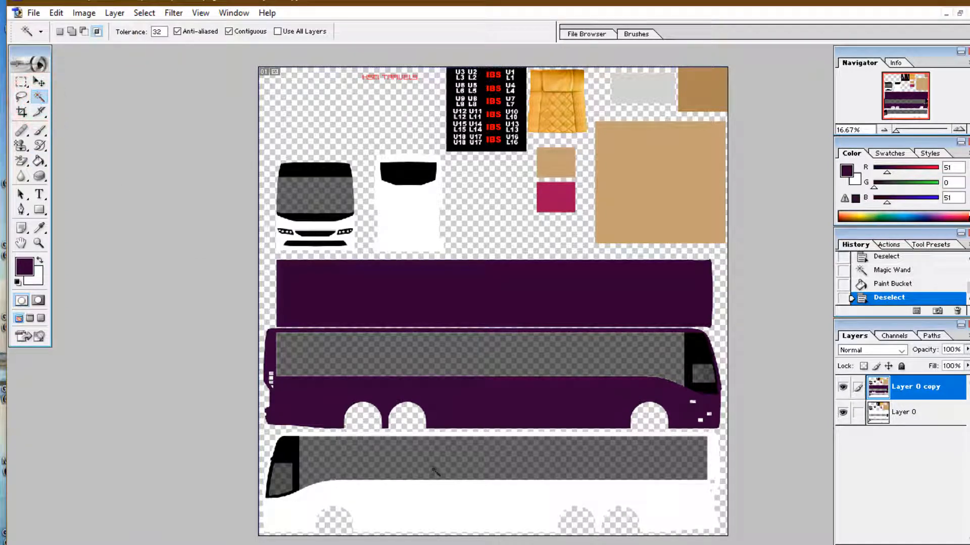
pyautogui.click(448, 500)
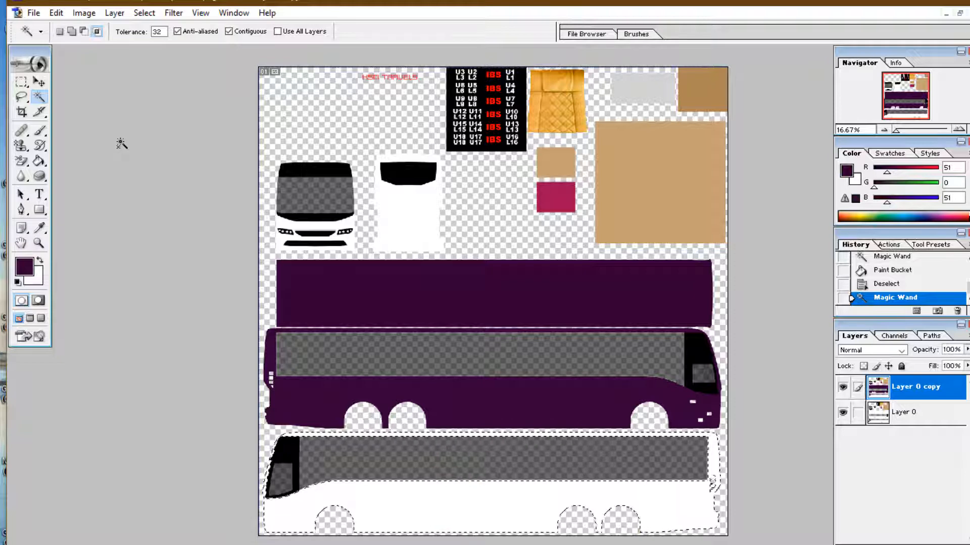
pyautogui.click(39, 161)
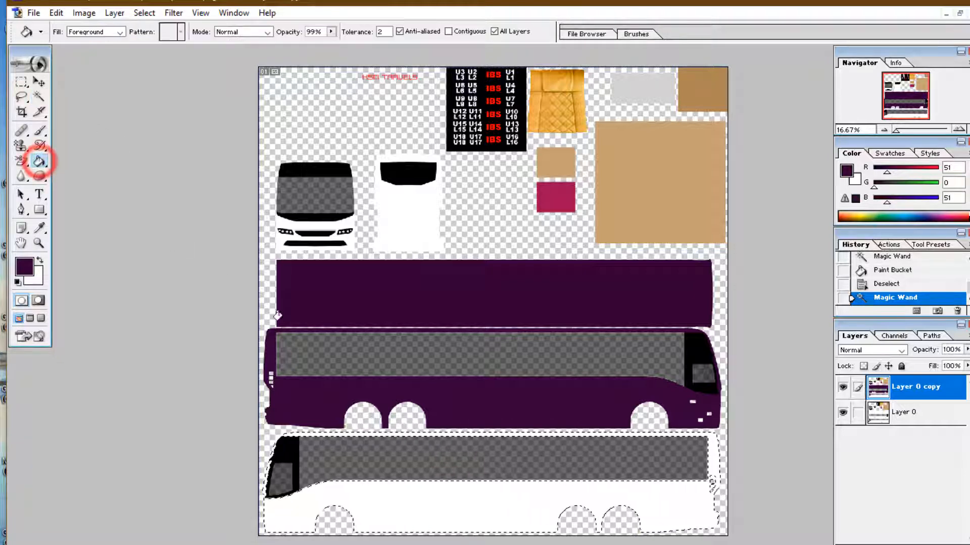
pyautogui.click(403, 511)
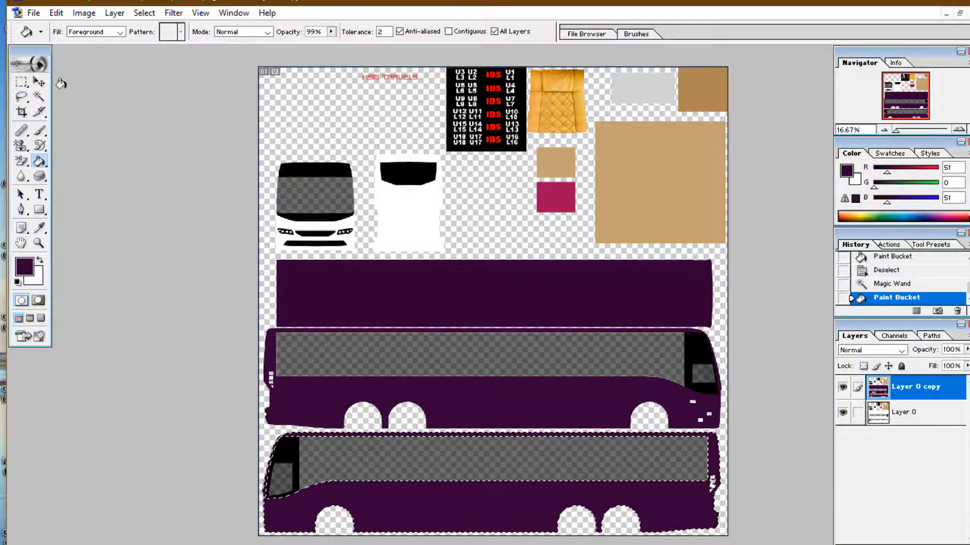
pyautogui.click(145, 13)
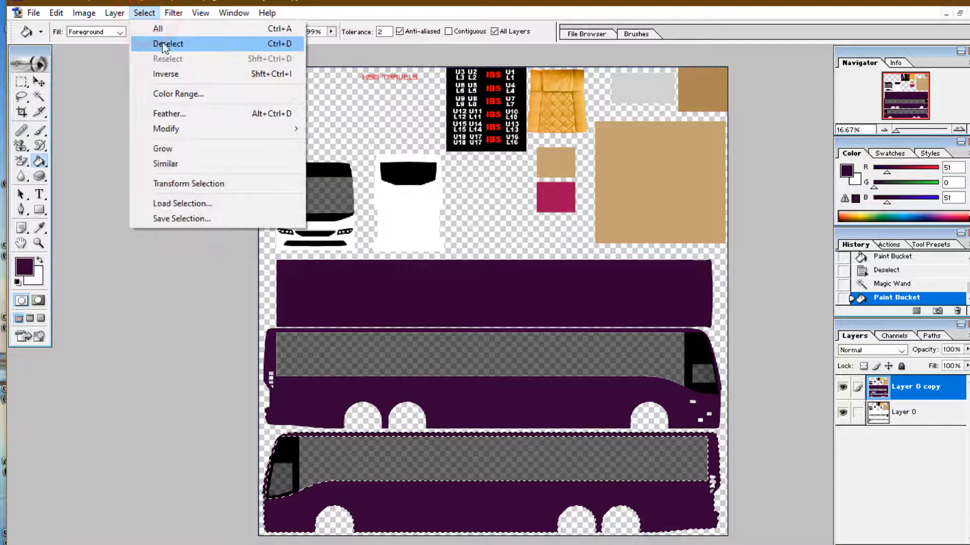
pyautogui.click(161, 43)
# Step: Select the white body of the bus rear view with the Magic Wand, fill it with dark purple and deselect
pyautogui.click(39, 96)
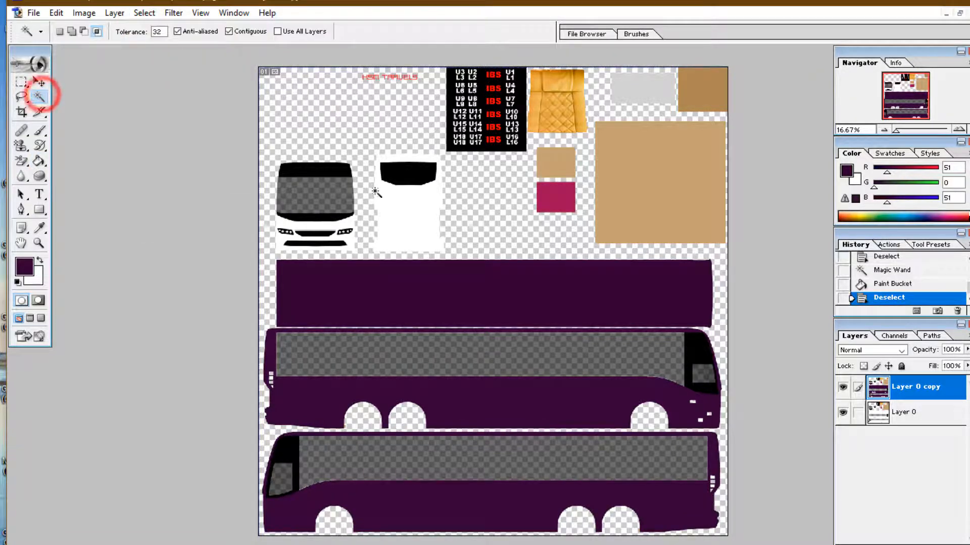
pyautogui.click(398, 201)
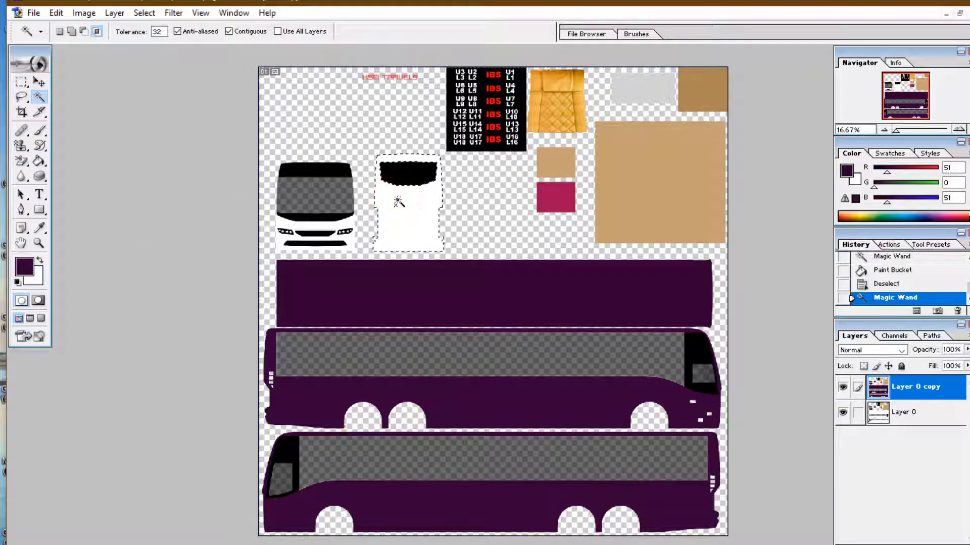
pyautogui.click(38, 160)
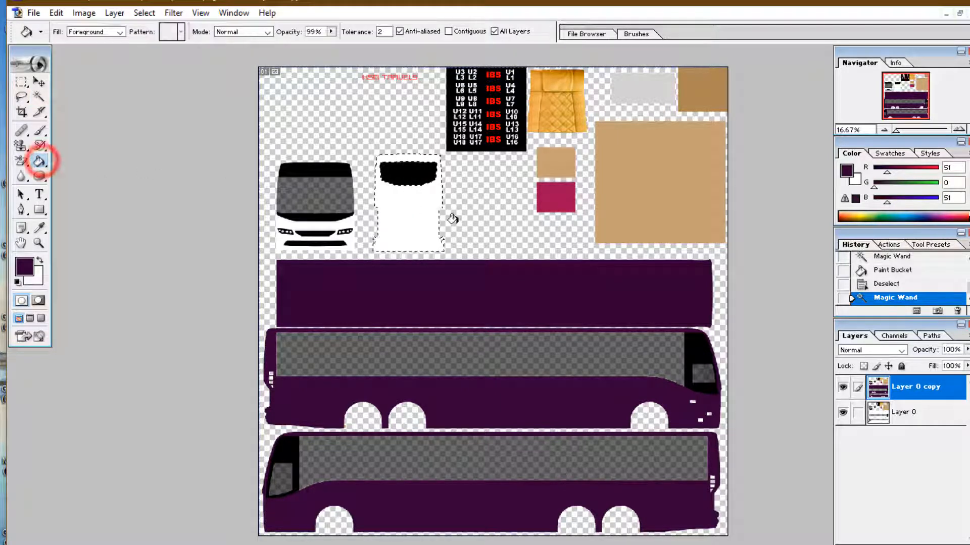
pyautogui.click(407, 210)
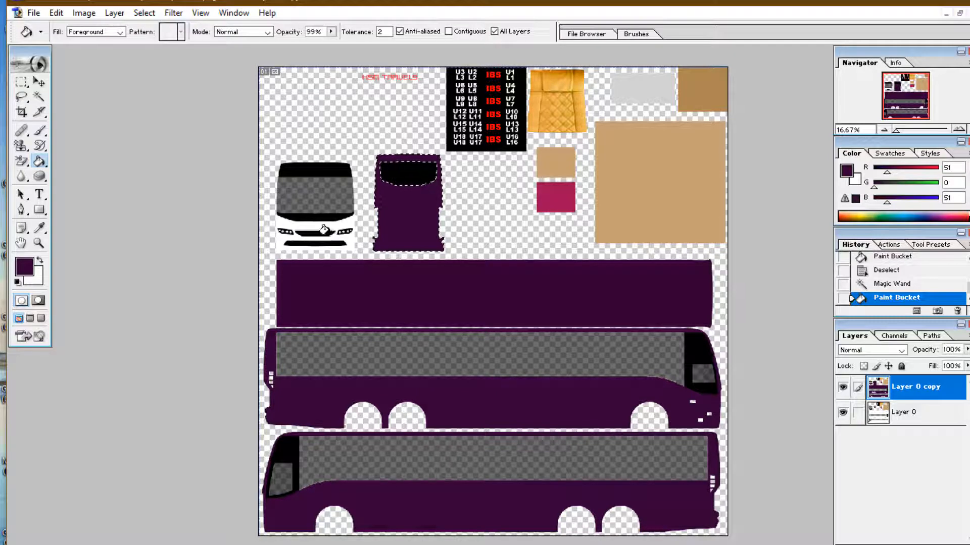
pyautogui.click(144, 12)
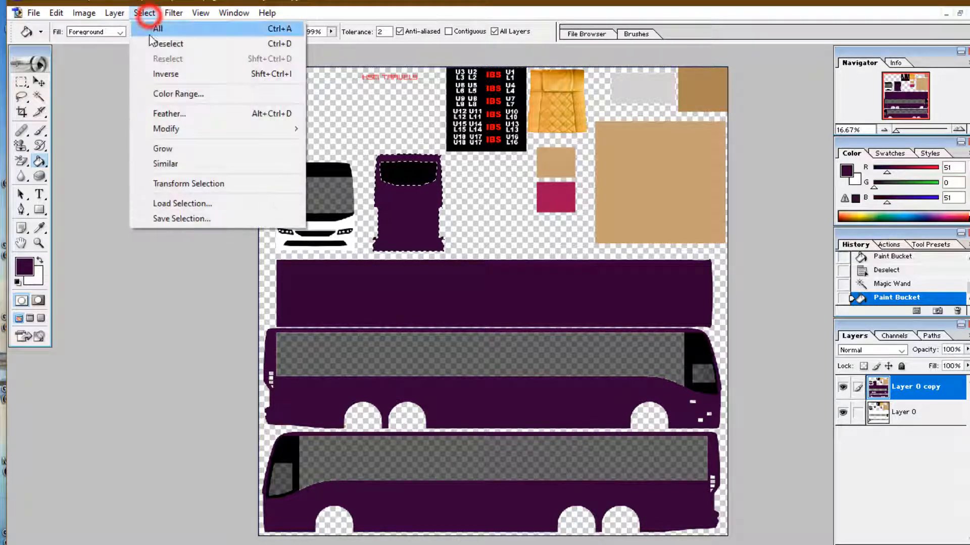
pyautogui.click(152, 44)
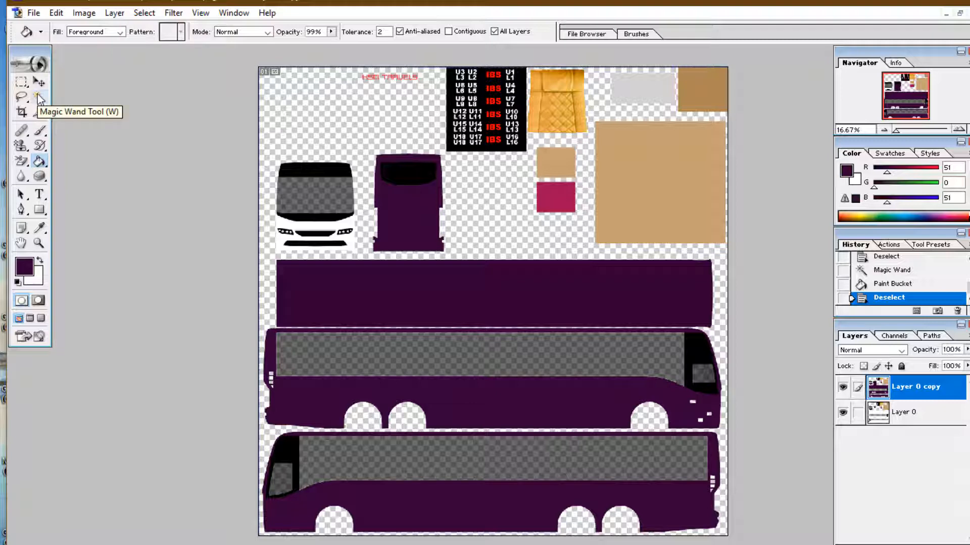
# Step: Select the white bodywork of the bus front view below the windshield and fill it with the same dark purple
pyautogui.click(39, 97)
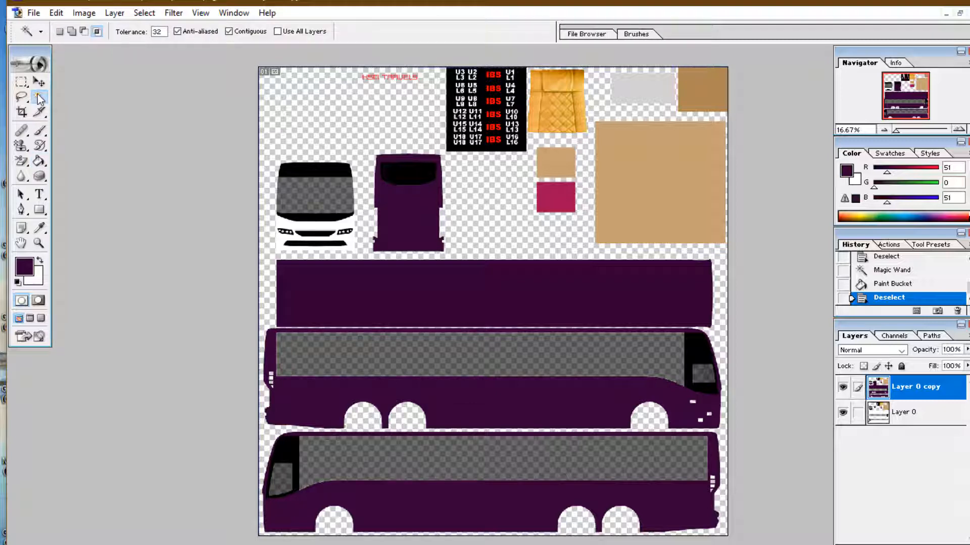
pyautogui.click(288, 223)
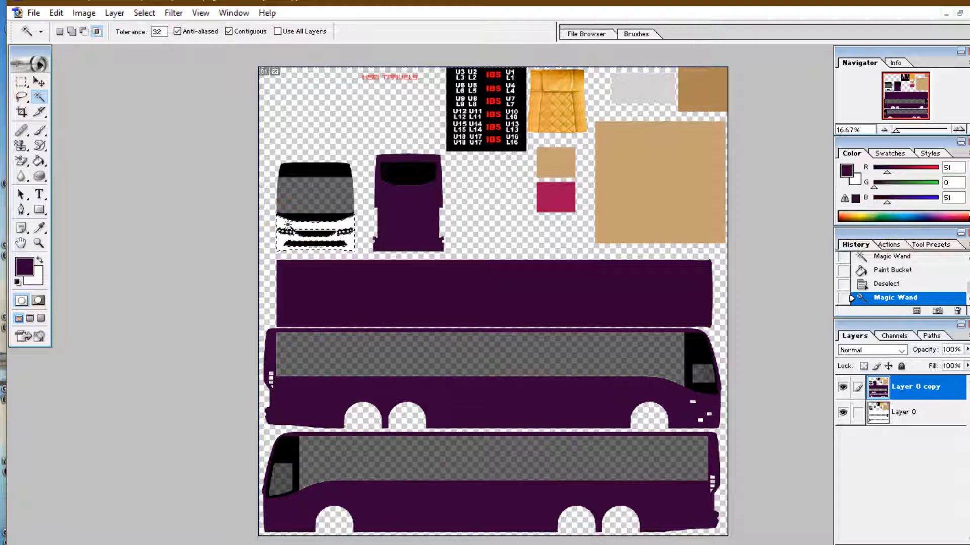
pyautogui.click(39, 161)
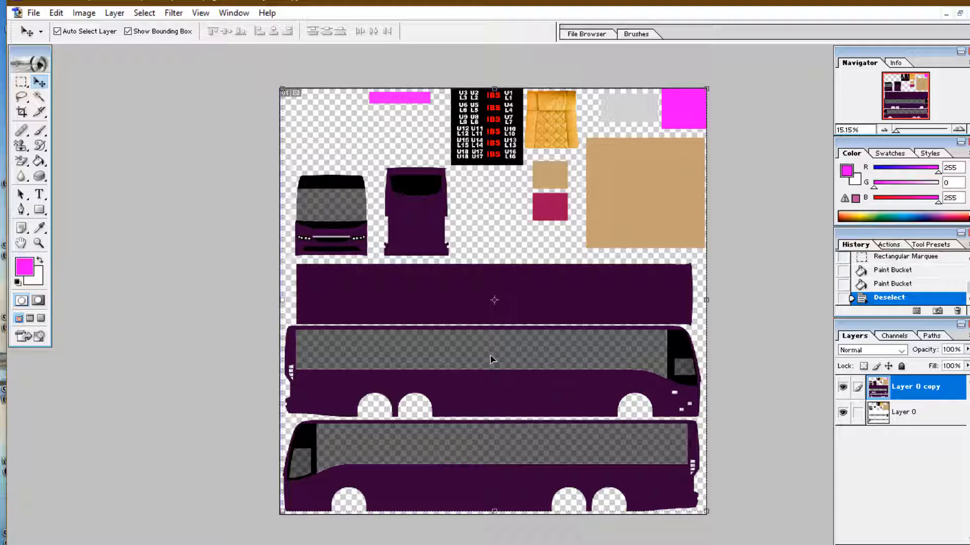
# Step: Cut the dark glass from the upper side view's window band and reselect the cleared area with the Magic Wand
pyautogui.click(39, 95)
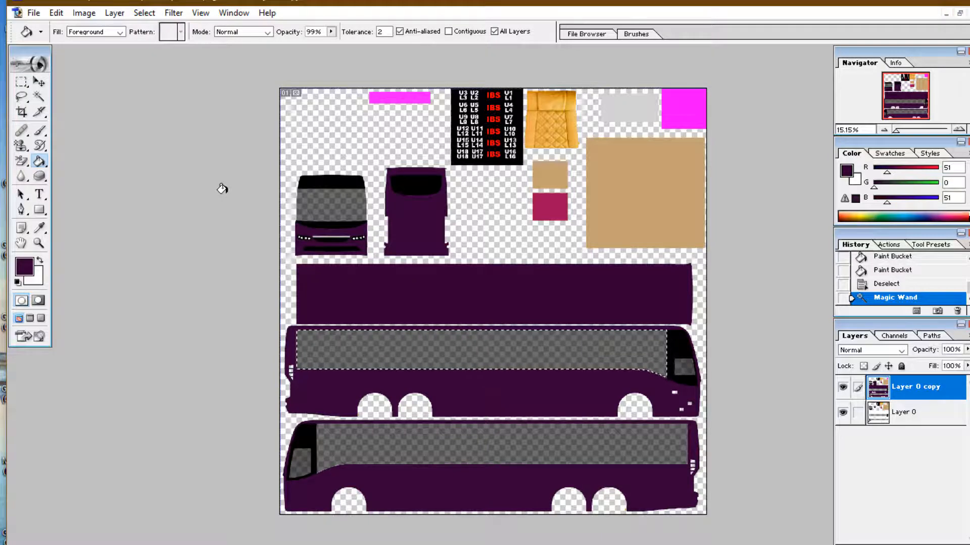
pyautogui.hotkey('ctrl', 'x')
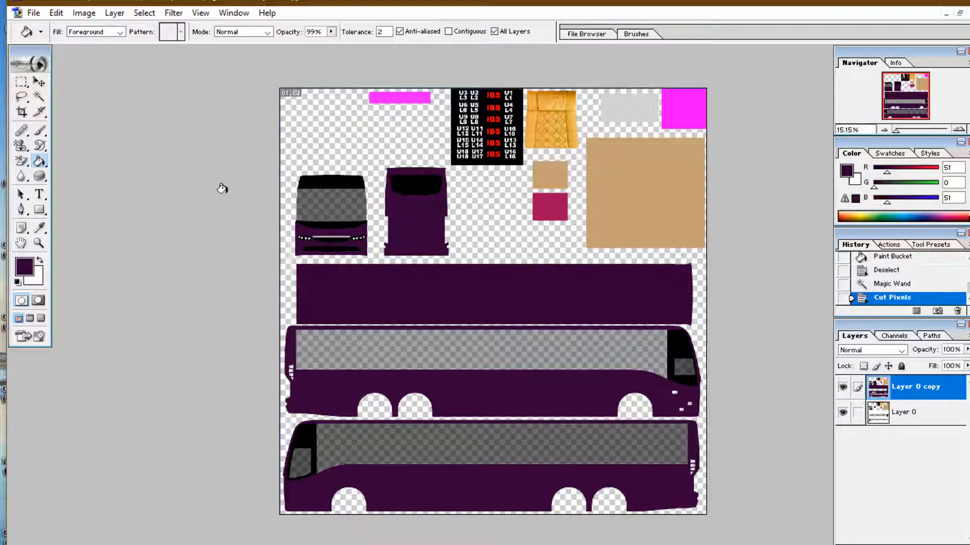
pyautogui.click(39, 96)
pyautogui.click(401, 351)
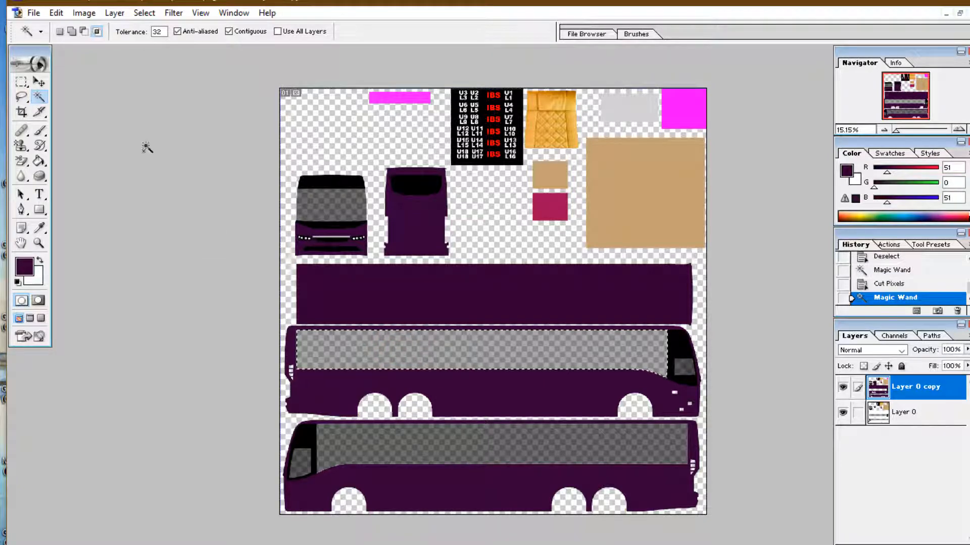
# Step: Try to fill the upper side view's window band with dark purple at 99% Paint Bucket opacity
pyautogui.click(40, 165)
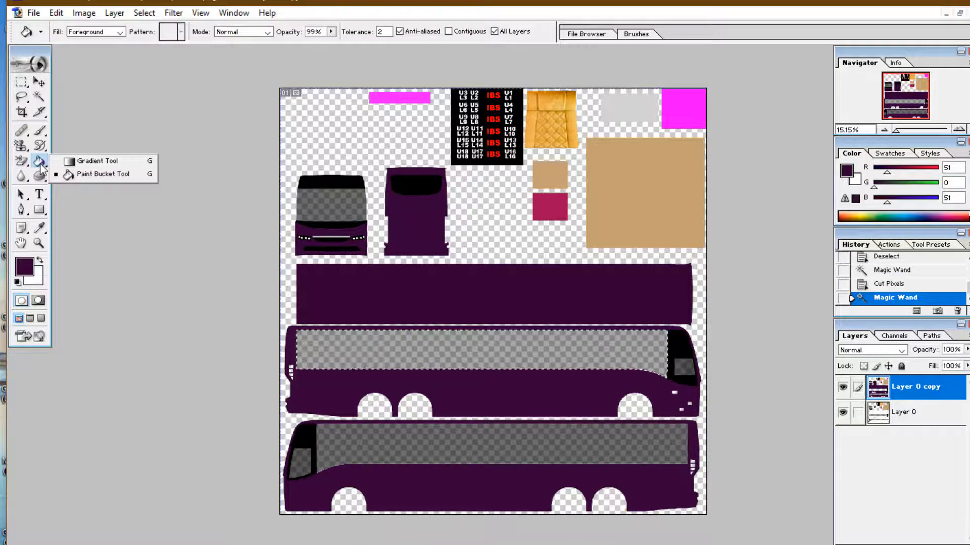
pyautogui.click(89, 173)
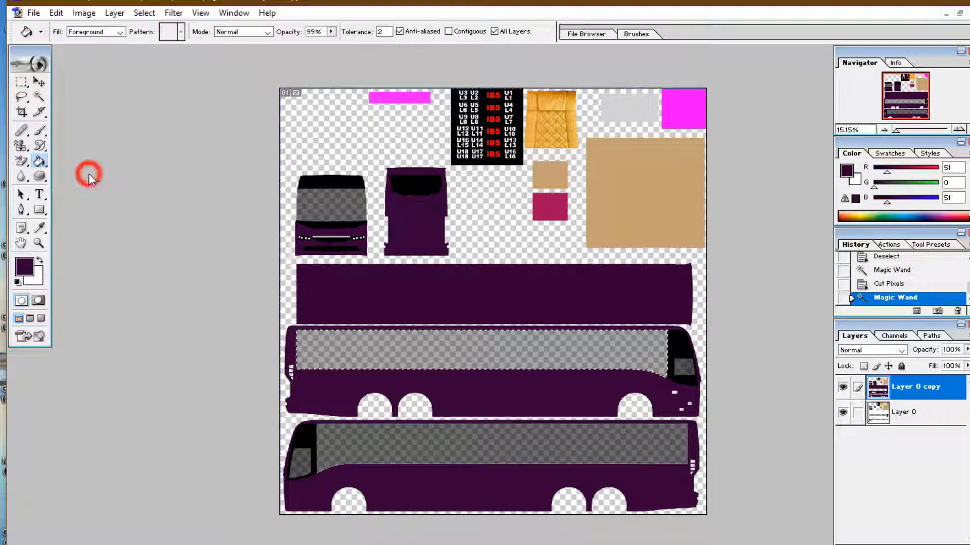
pyautogui.click(400, 354)
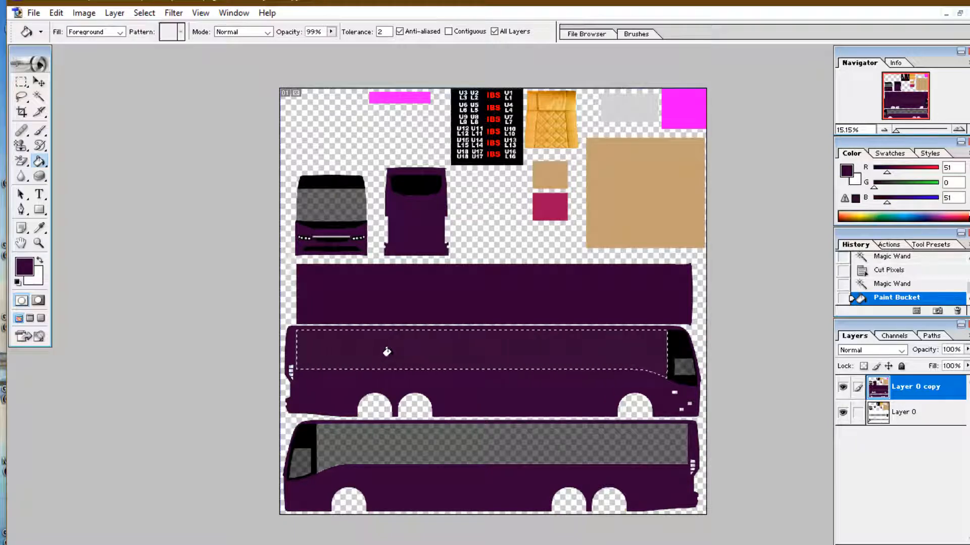
pyautogui.hotkey('ctrl', 'z')
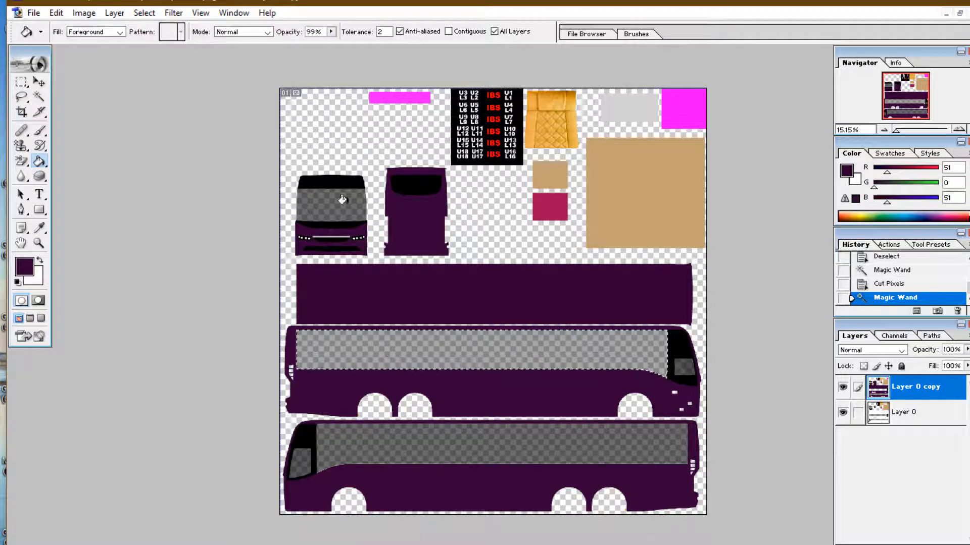
# Step: Set the Paint Bucket opacity to 22%, fill the upper side view's window band four times with dark purple, and deselect
pyautogui.click(330, 31)
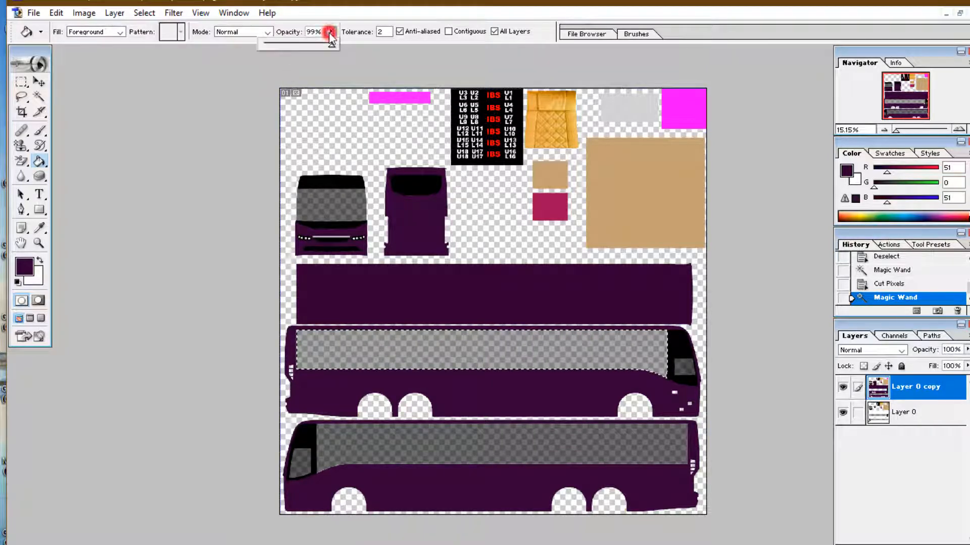
pyautogui.click(281, 44)
pyautogui.moveTo(281, 44); pyautogui.dragTo(279, 45)
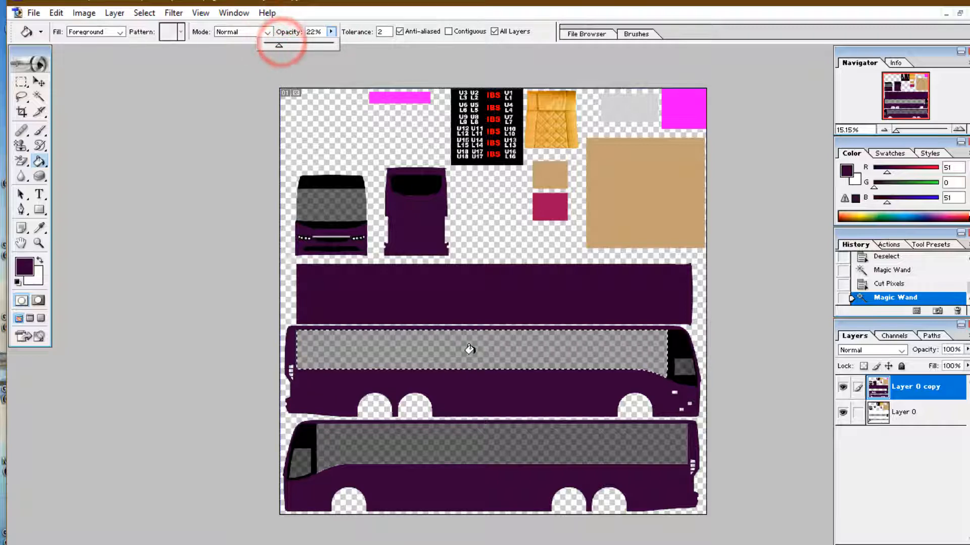
pyautogui.click(429, 356)
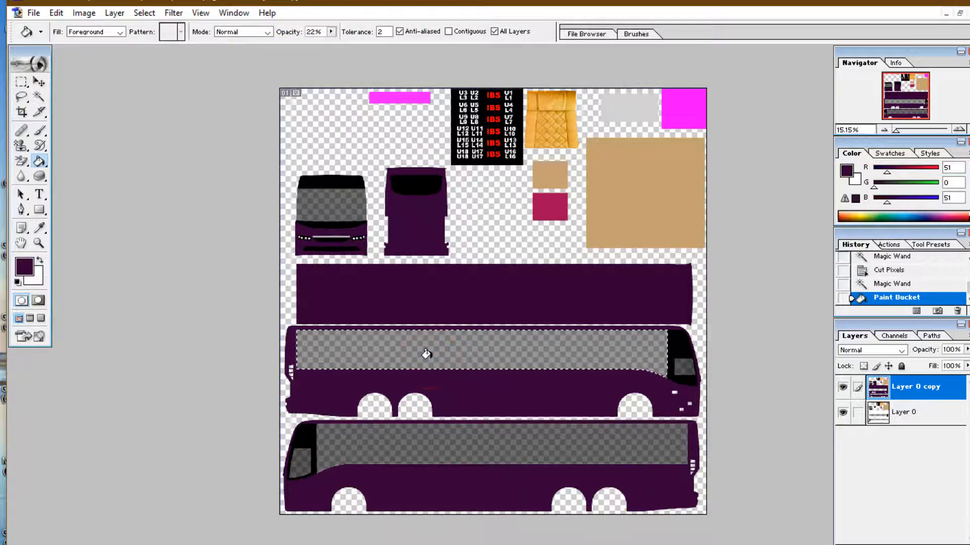
pyautogui.click(428, 356)
pyautogui.click(428, 356)
pyautogui.click(426, 353)
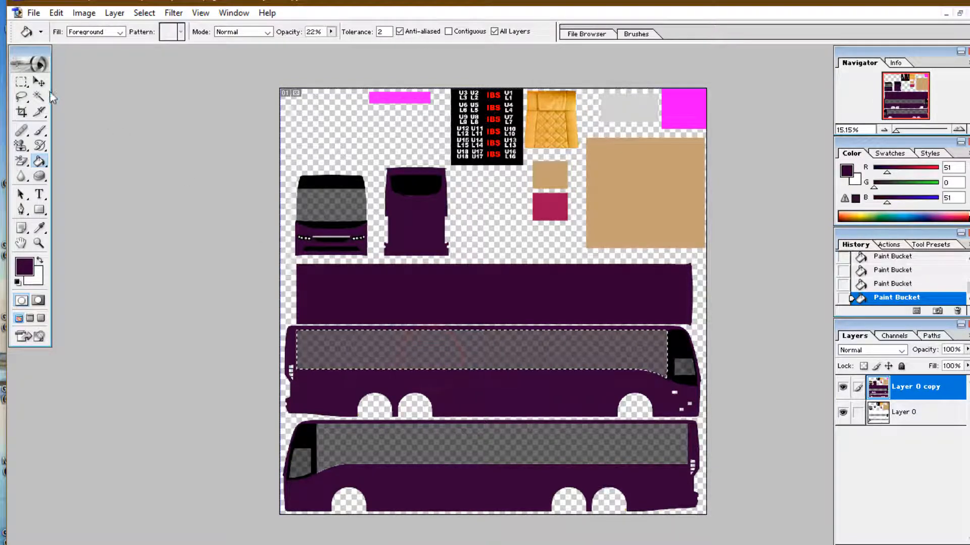
pyautogui.click(39, 81)
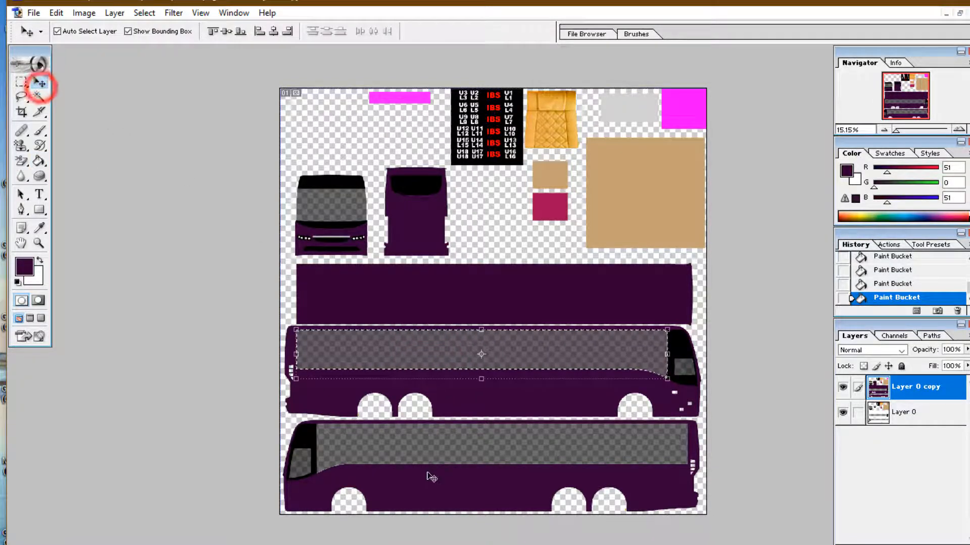
pyautogui.hotkey('ctrl', 'd')
pyautogui.press('w')
pyautogui.click(484, 438)
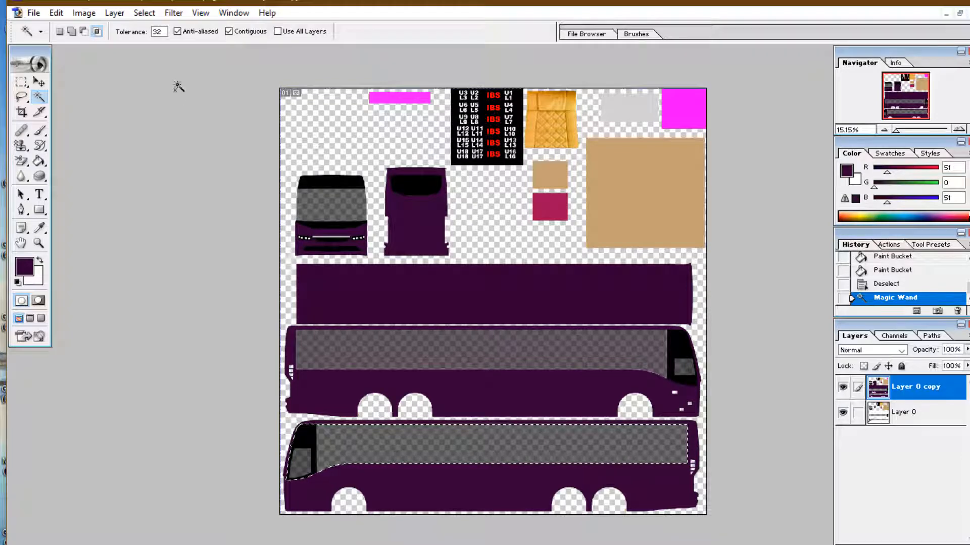
pyautogui.click(144, 12)
pyautogui.click(168, 44)
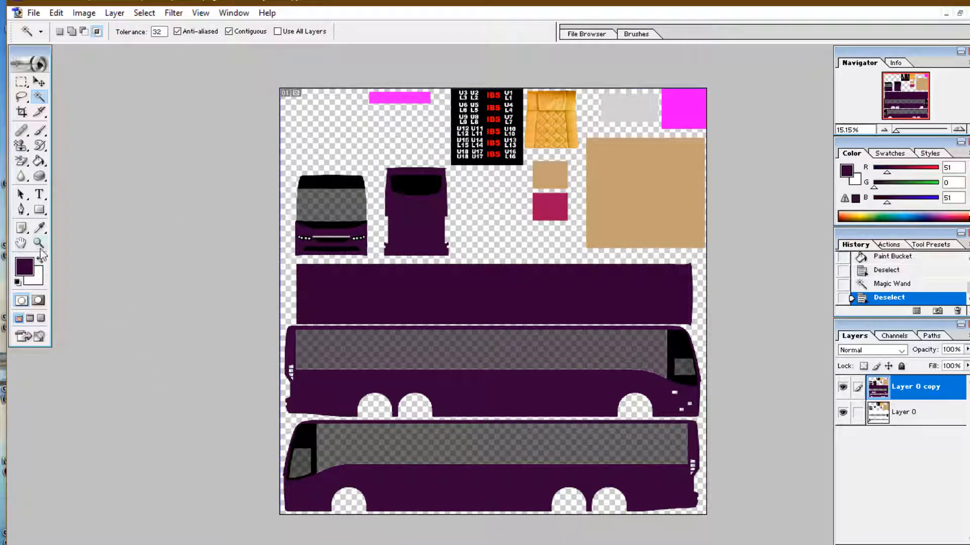
# Step: Trace a closed Pen path around the lower side view's window band and convert it into a new anti-aliased selection
pyautogui.moveTo(23, 211); pyautogui.dragTo(72, 211)
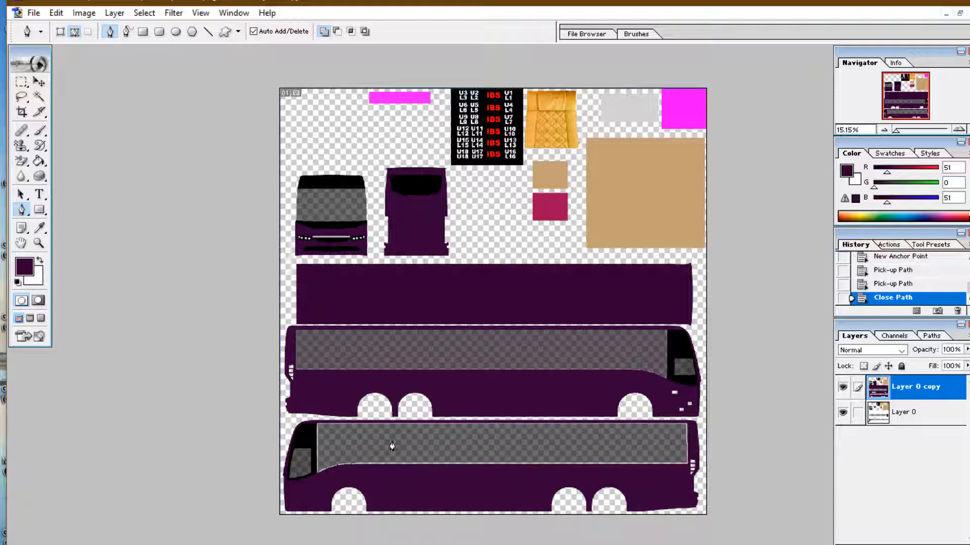
pyautogui.rightClick(457, 444)
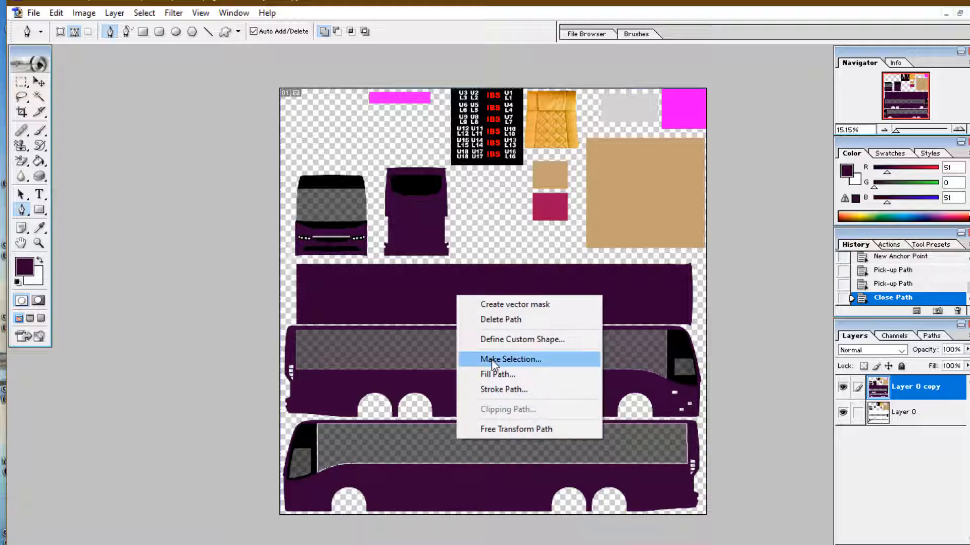
pyautogui.click(505, 359)
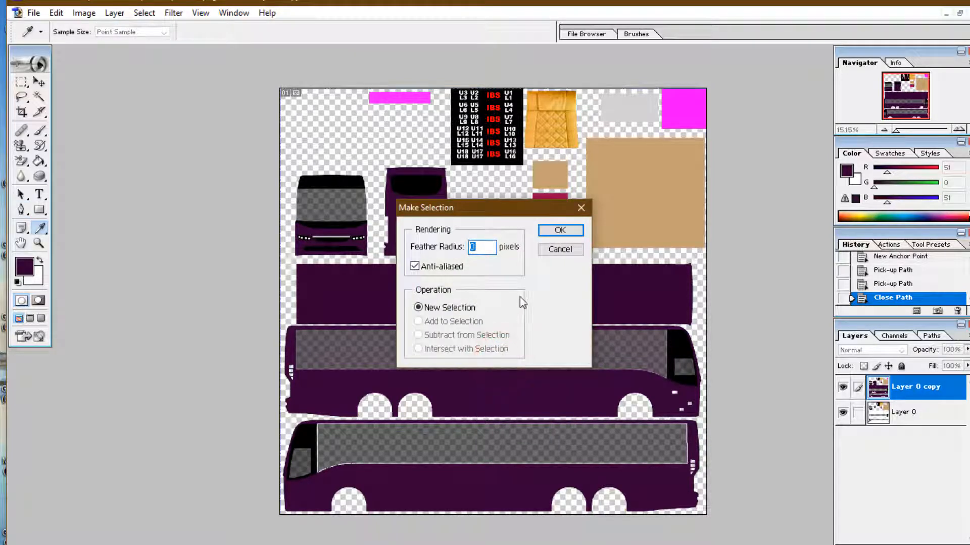
pyautogui.click(561, 229)
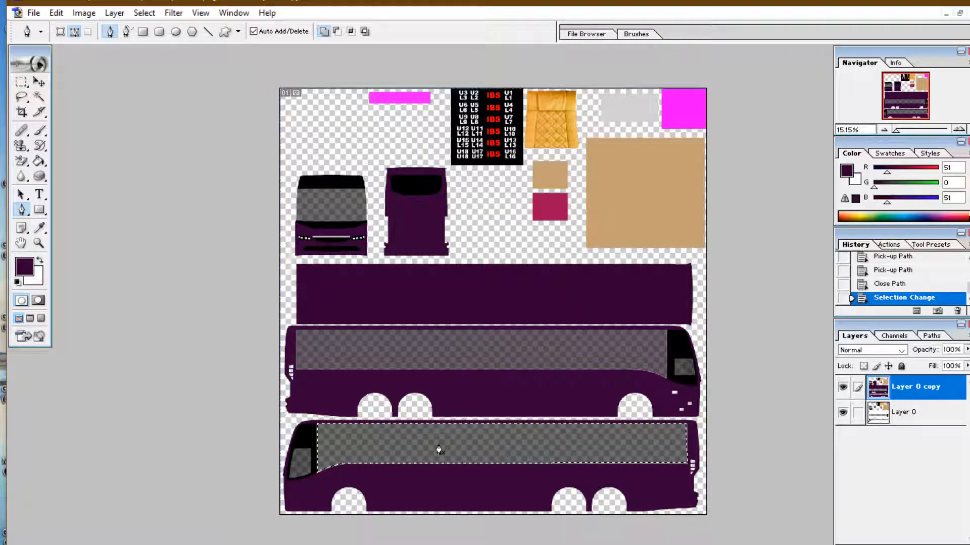
# Step: Cut the dark glass from the lower side view's window band and reselect the cleared area with the Magic Wand
pyautogui.hotkey('ctrl', 'x')
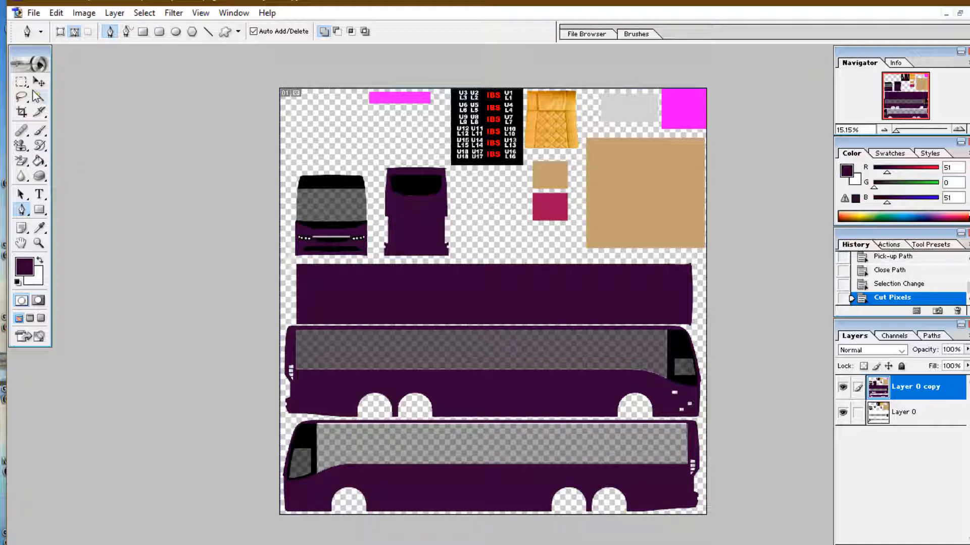
pyautogui.click(38, 97)
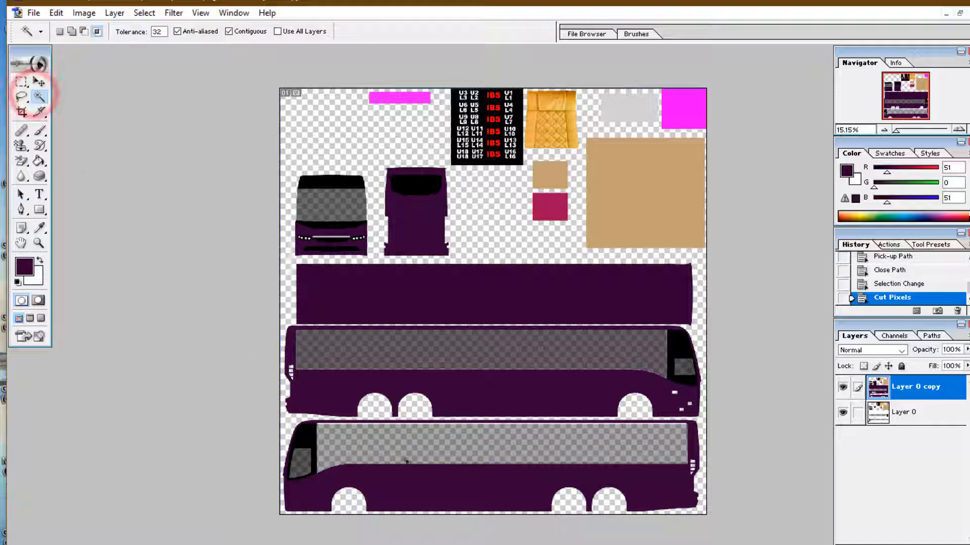
pyautogui.click(401, 446)
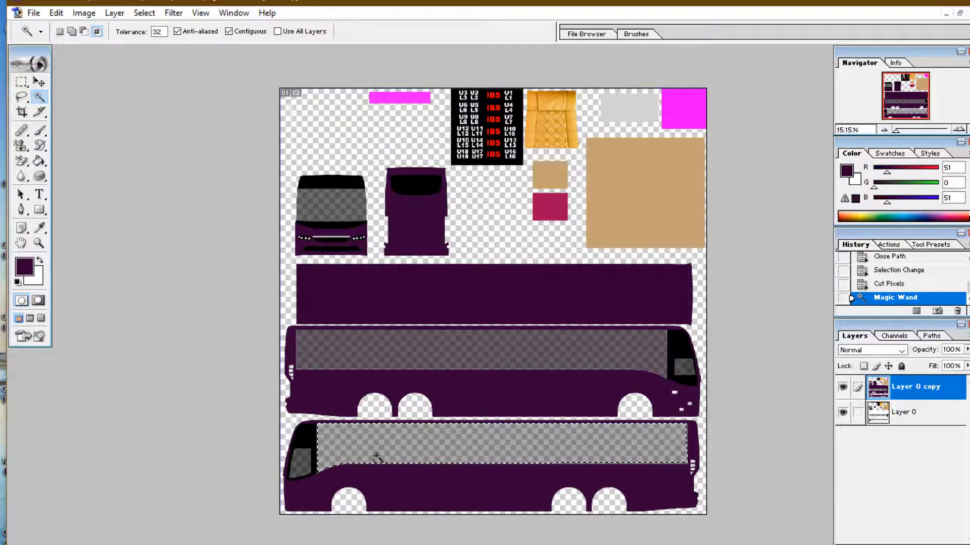
# Step: Fill the lower side view's window band repeatedly with dark purple at 22% opacity to tint the glass, and deselect
pyautogui.click(39, 162)
pyautogui.click(85, 173)
pyautogui.click(423, 440)
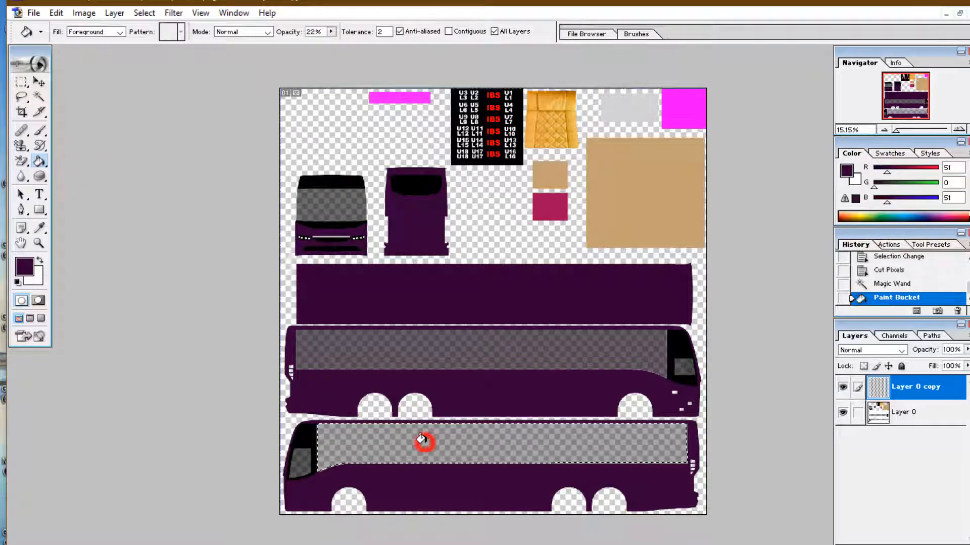
pyautogui.click(423, 441)
pyautogui.click(425, 442)
pyautogui.click(424, 442)
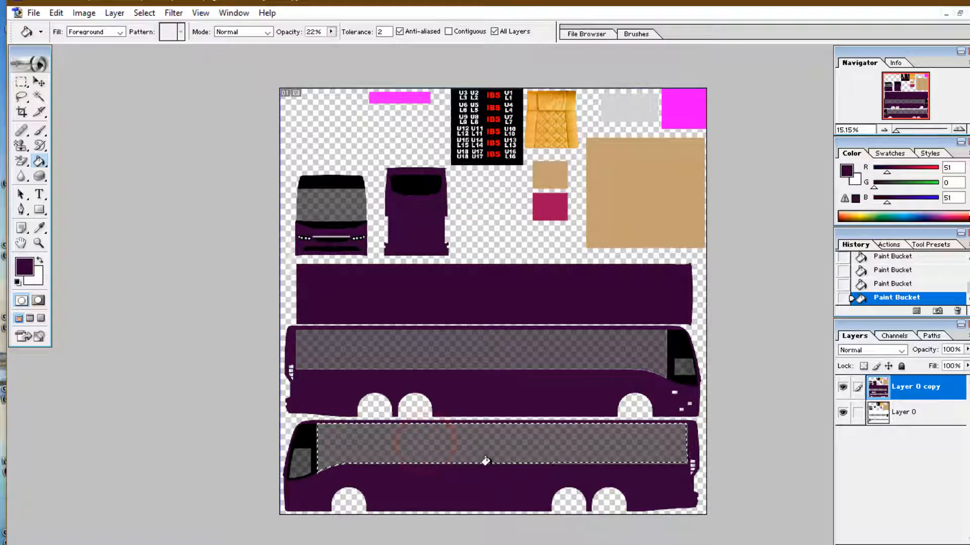
pyautogui.click(478, 444)
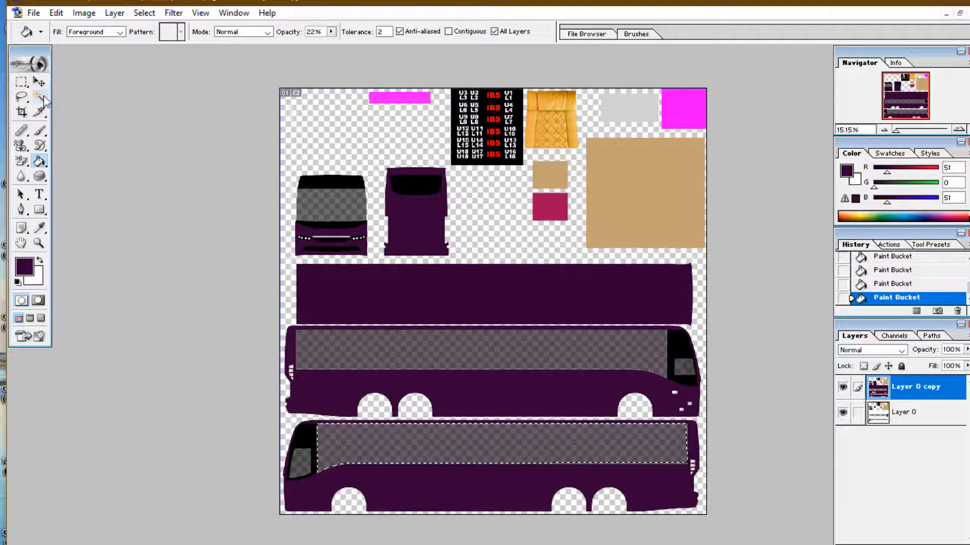
pyautogui.click(145, 13)
pyautogui.click(152, 34)
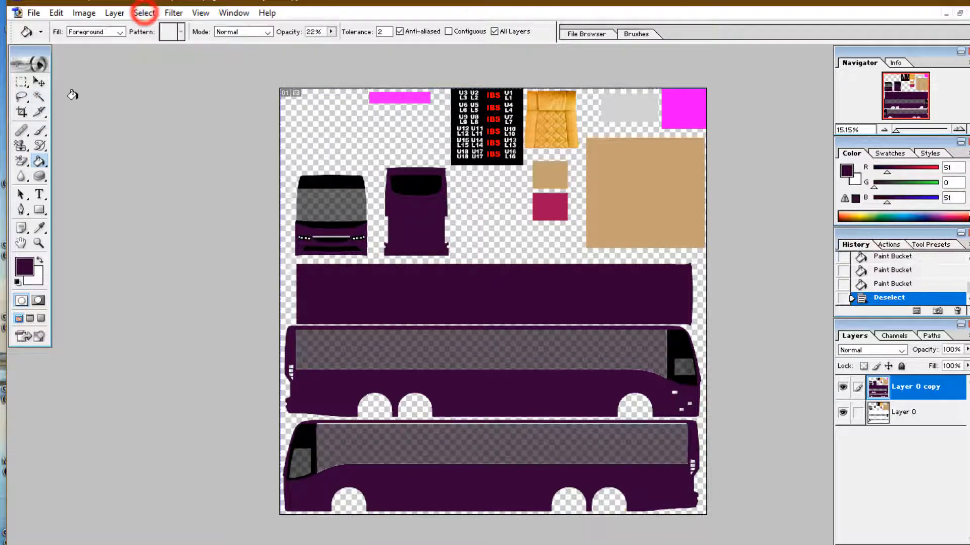
pyautogui.click(39, 96)
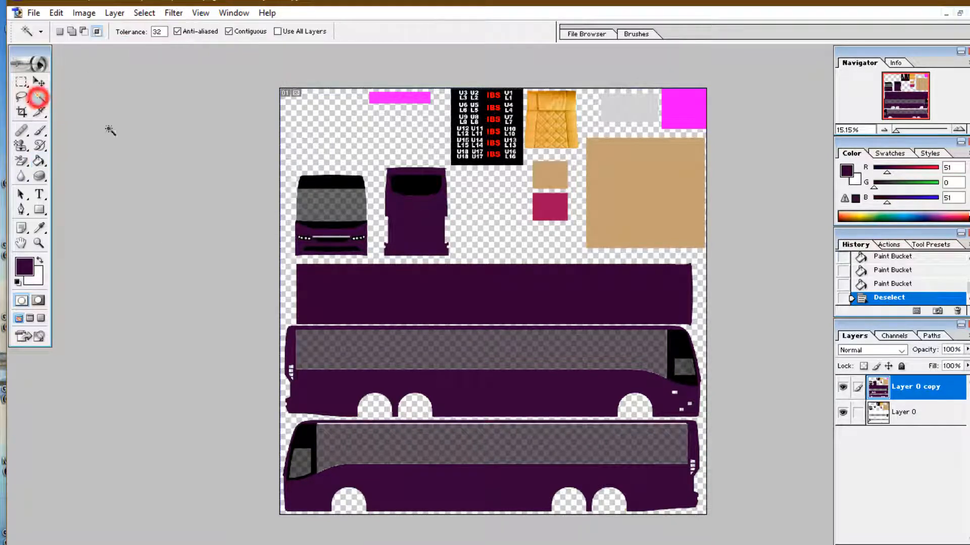
pyautogui.click(316, 203)
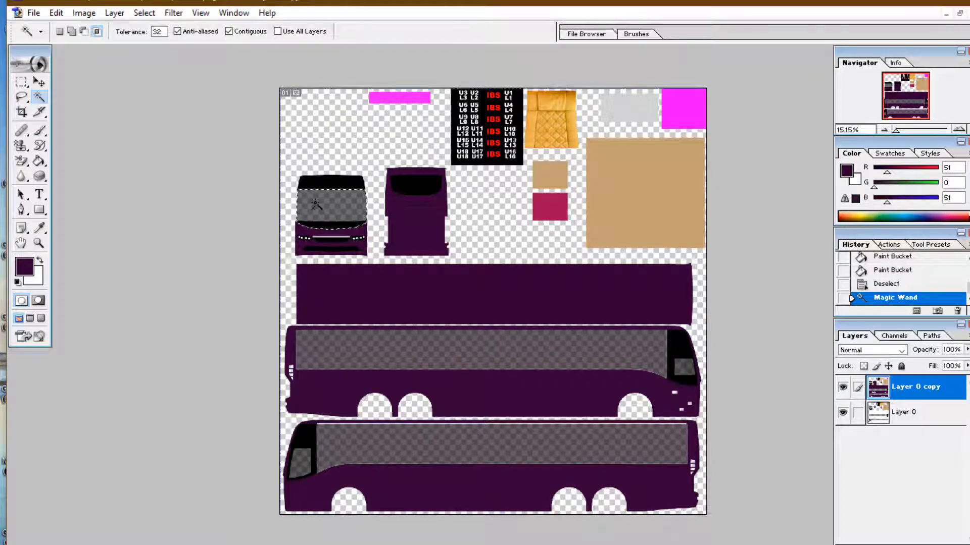
pyautogui.click(144, 12)
pyautogui.click(161, 44)
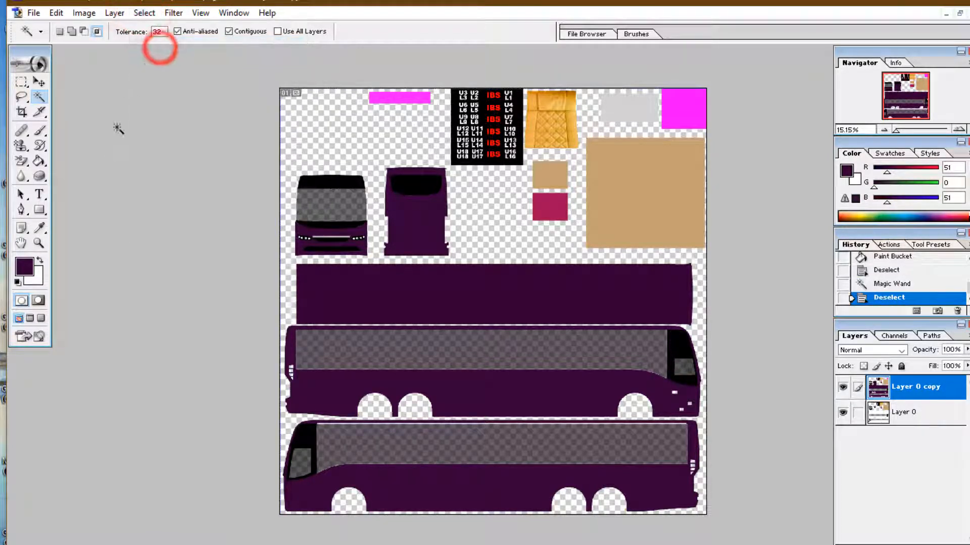
# Step: Trace a closed Pen path around the grey windshield of the bus's front view
pyautogui.click(23, 210)
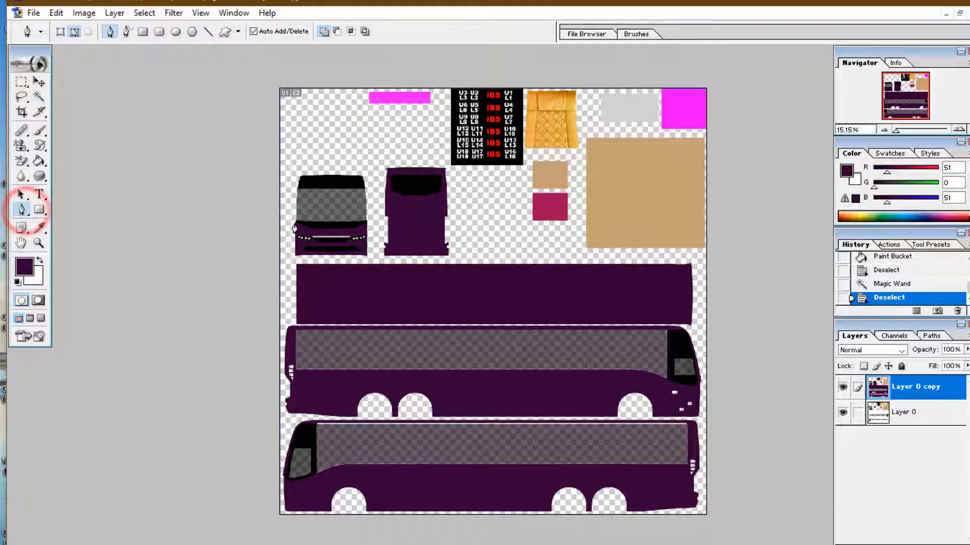
pyautogui.click(297, 188)
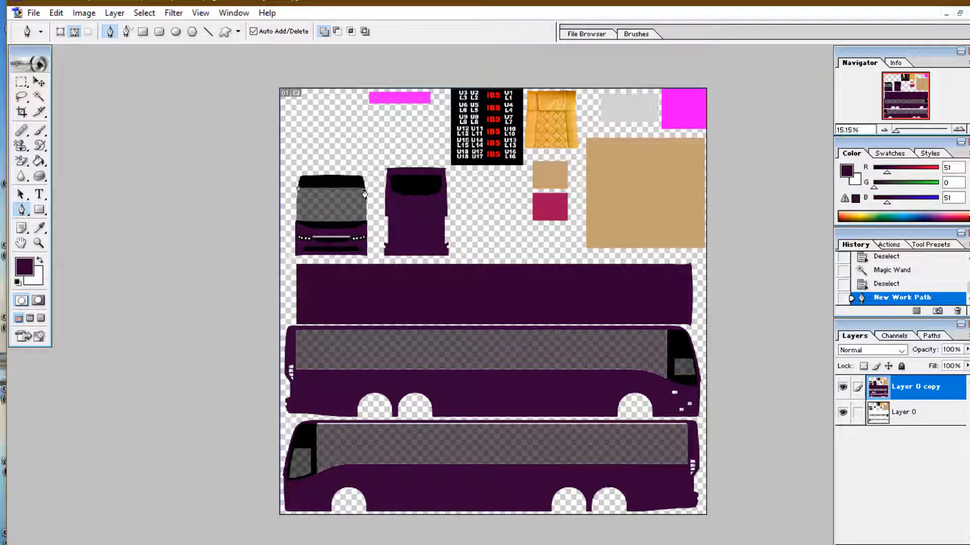
pyautogui.click(364, 190)
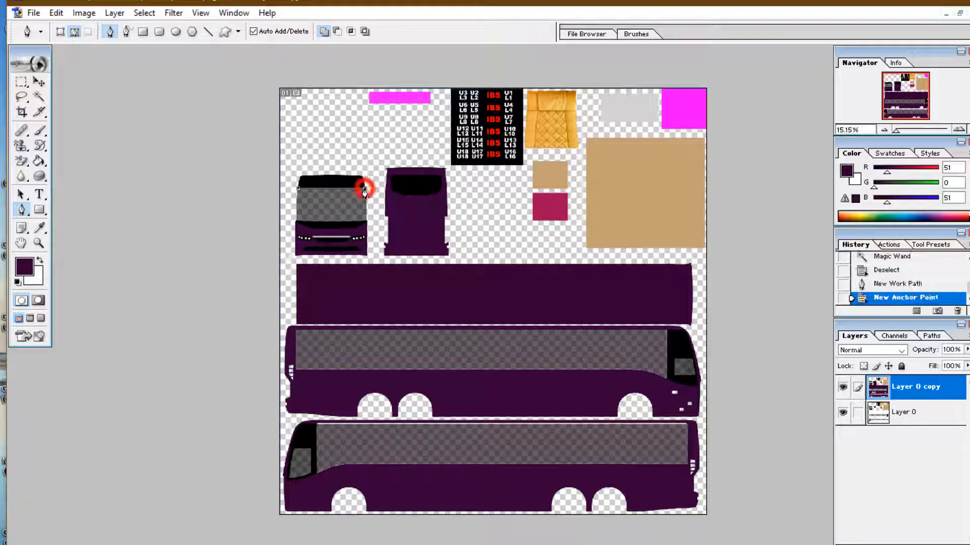
pyautogui.click(367, 221)
pyautogui.click(297, 220)
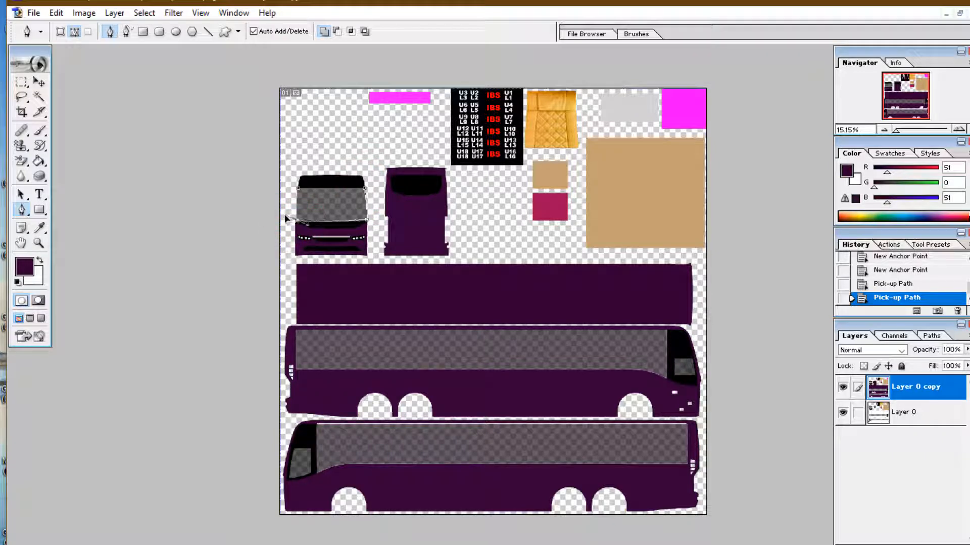
pyautogui.click(298, 188)
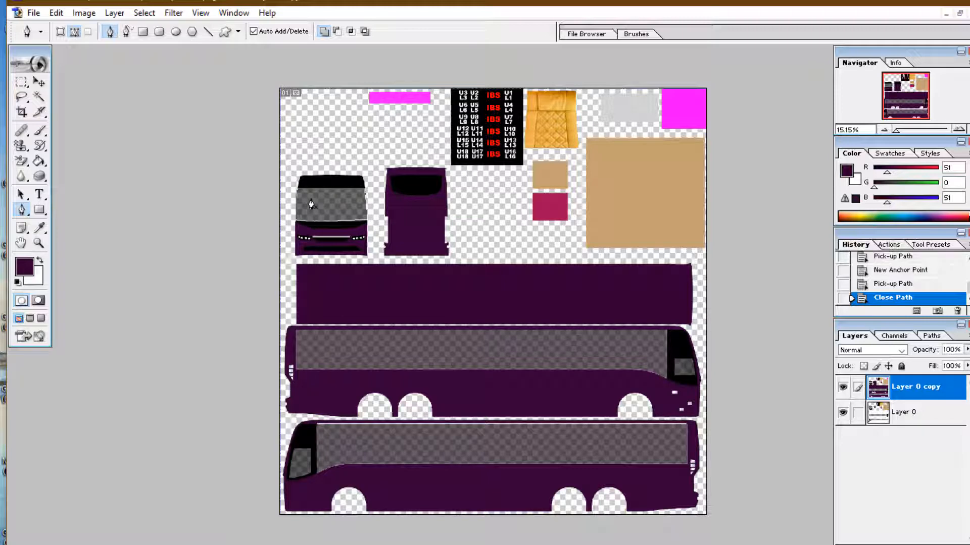
# Step: Convert the windshield path into a new selection and cut the glass out of the front view
pyautogui.rightClick(311, 204)
pyautogui.click(353, 262)
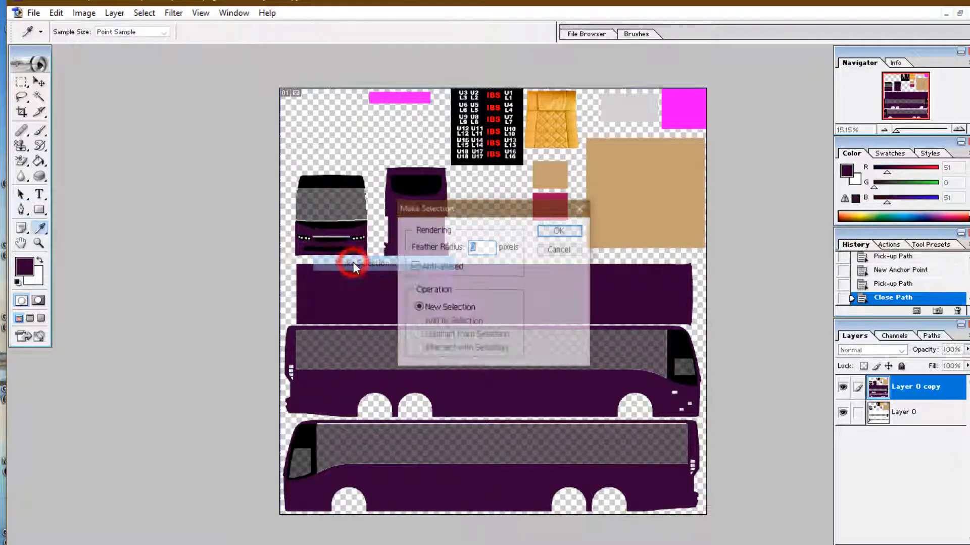
pyautogui.click(560, 232)
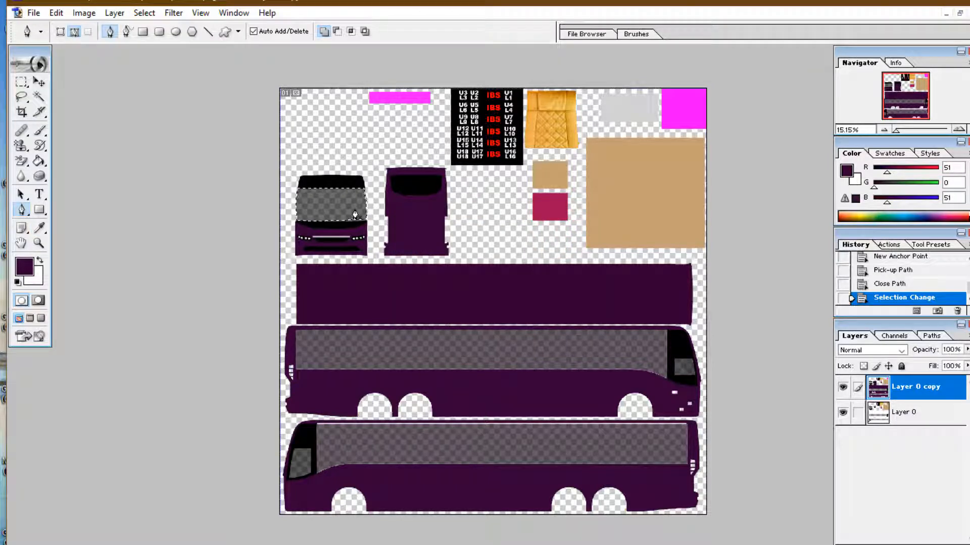
pyautogui.hotkey('ctrl', 'x')
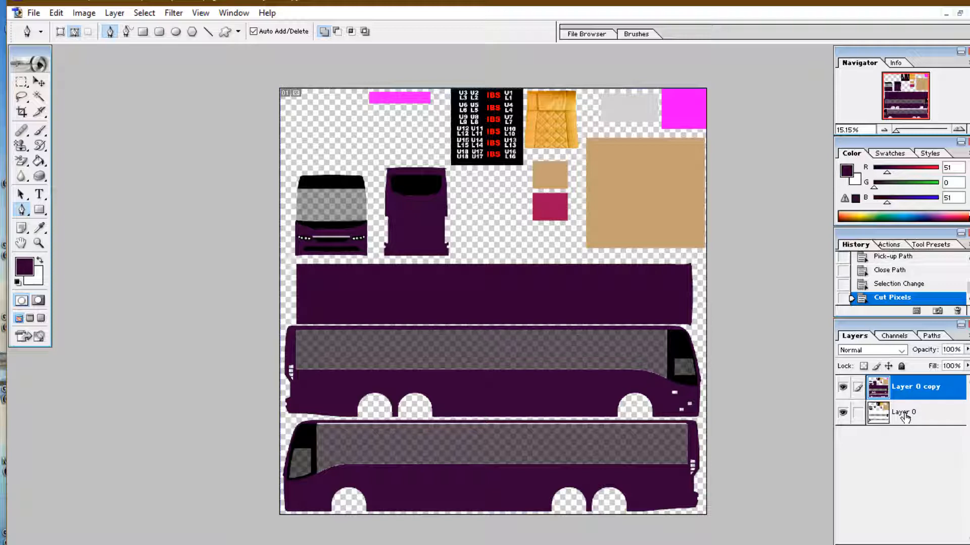
# Step: Compare the template with Layer 0 hidden and shown, and delete Layer 0
pyautogui.click(843, 414)
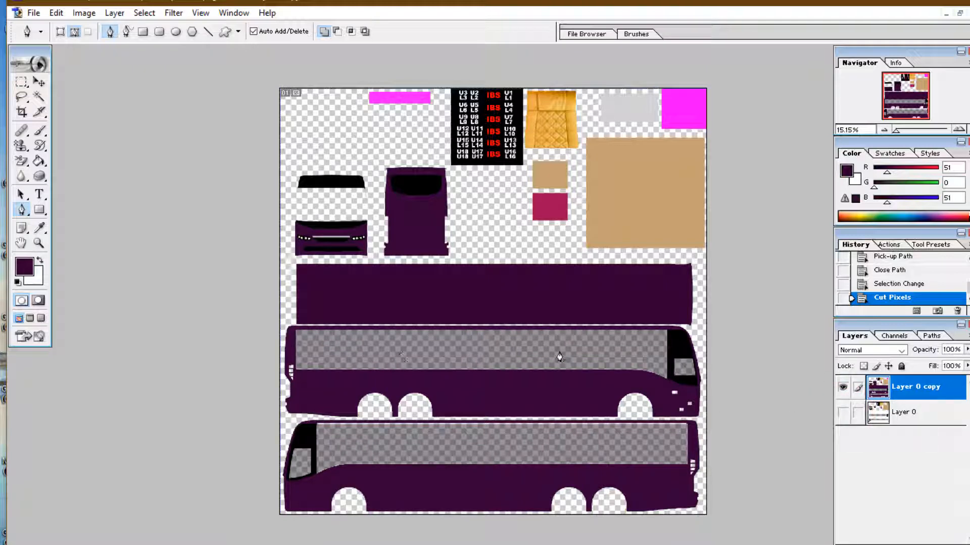
pyautogui.click(843, 414)
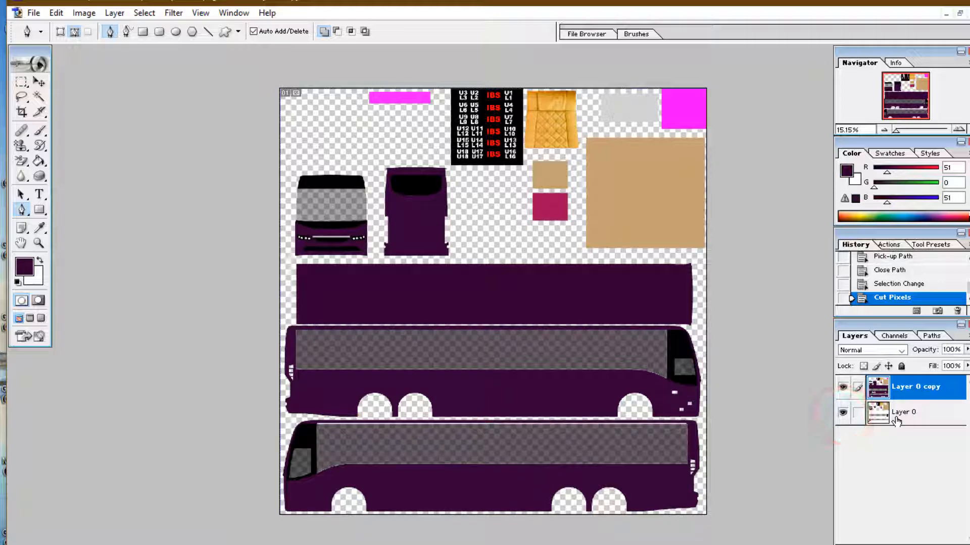
pyautogui.click(843, 413)
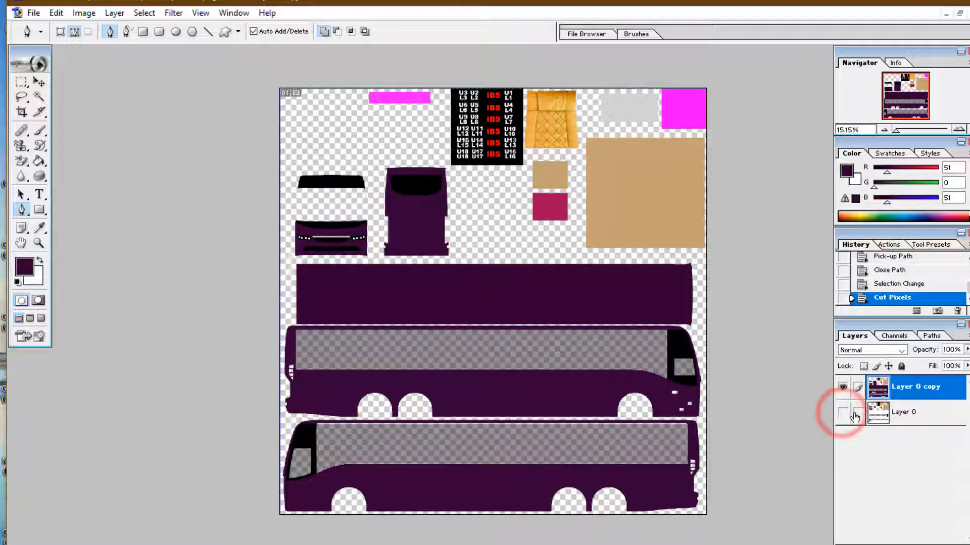
pyautogui.rightClick(899, 419)
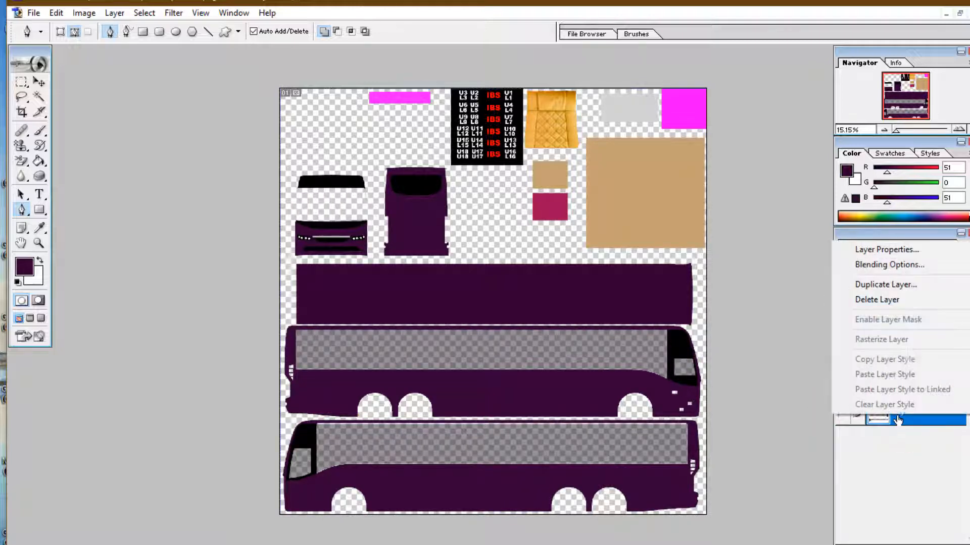
pyautogui.click(881, 300)
pyautogui.click(461, 219)
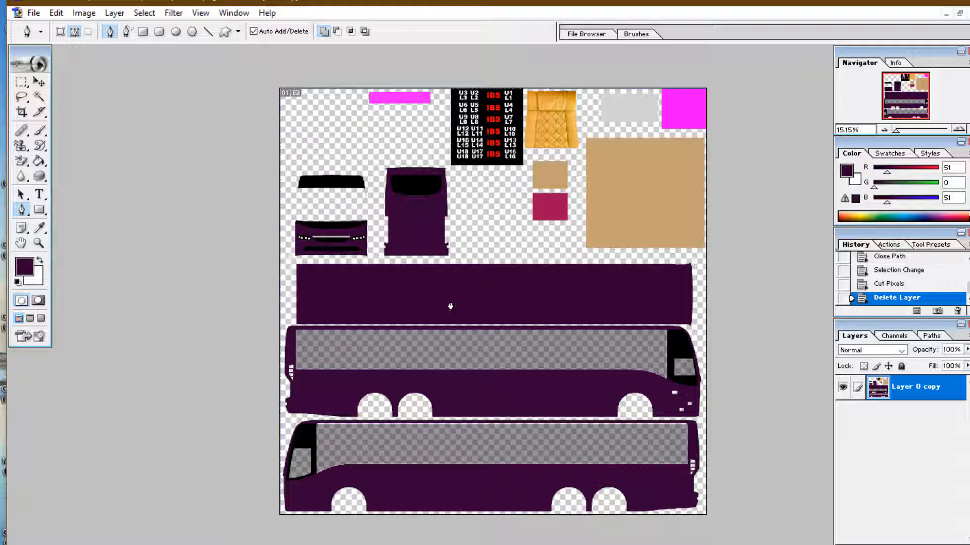
# Step: Add the horizontal text "Gram Bangla Online" in bold 129.41 pt dark purple on the upper side view's window band
pyautogui.click(42, 195)
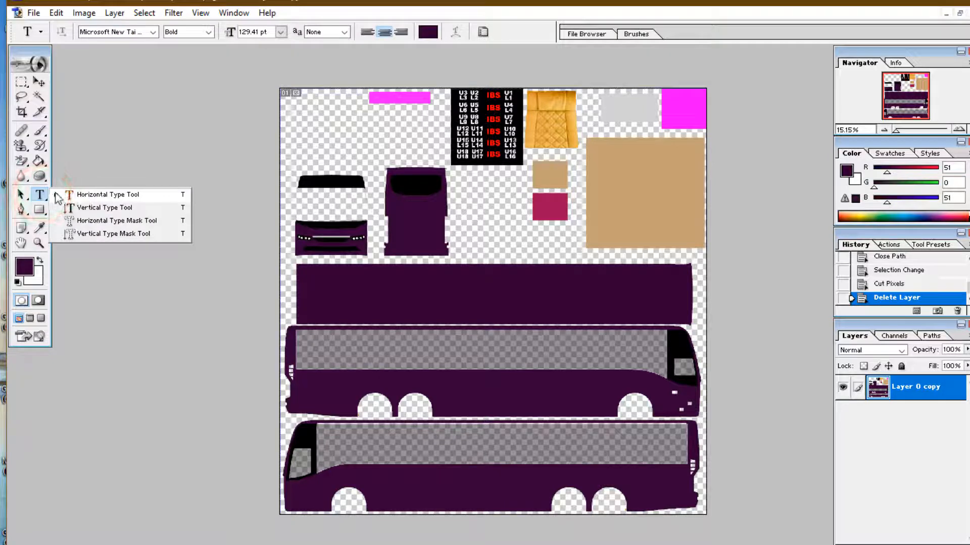
pyautogui.click(76, 195)
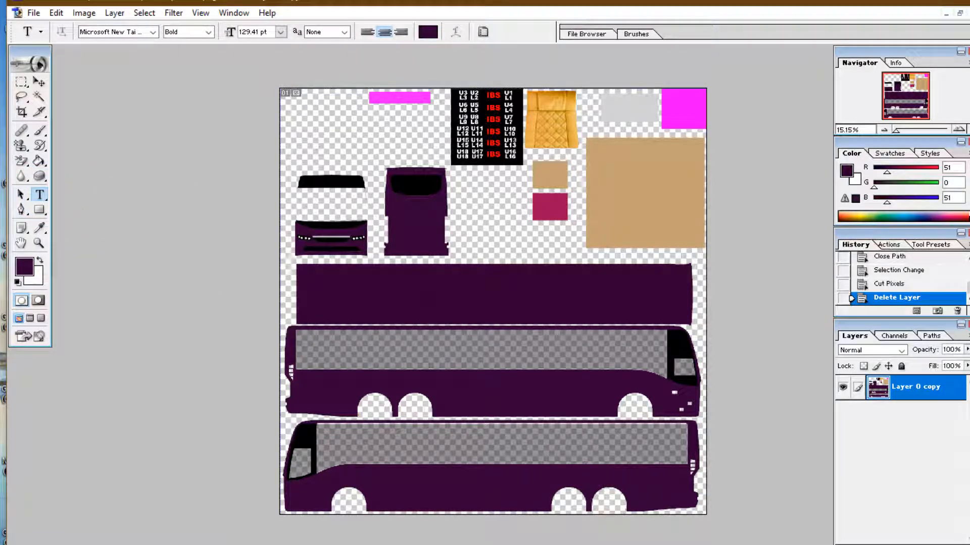
pyautogui.click(428, 348)
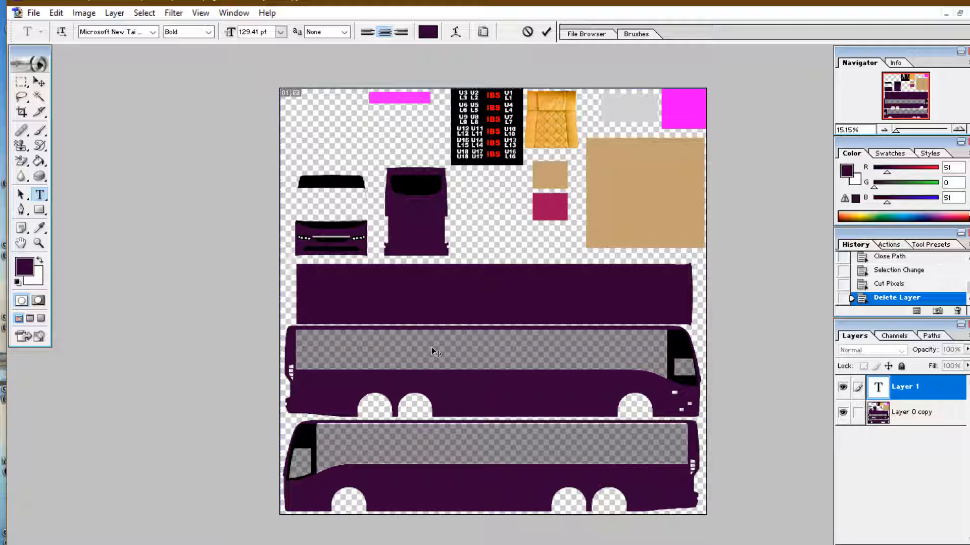
pyautogui.hotkey('ctrl', 'v')
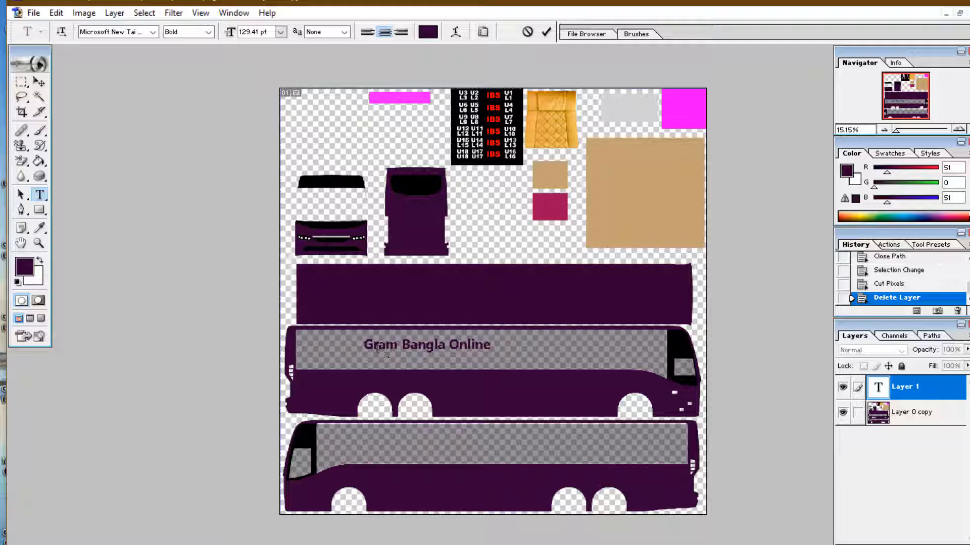
pyautogui.click(545, 33)
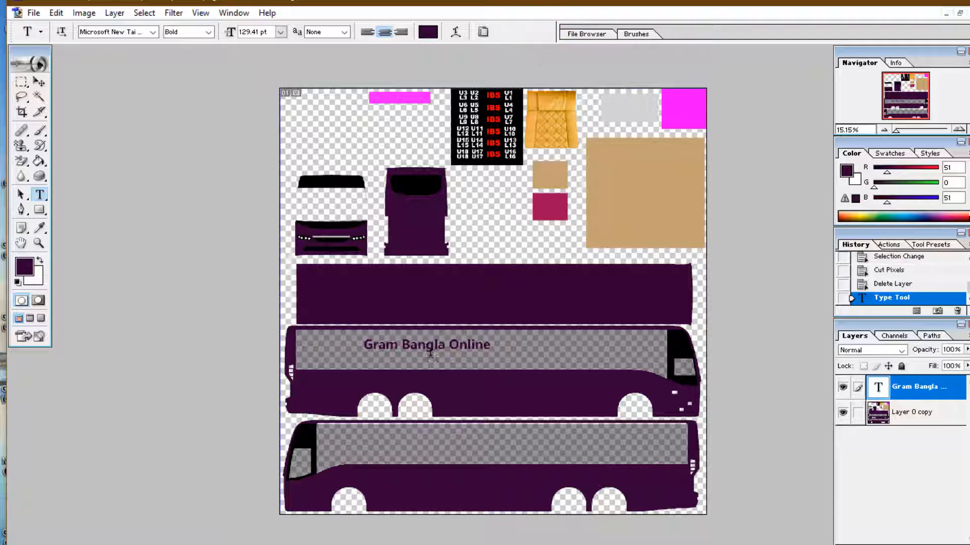
# Step: Centre the "Gram Bangla Online" text on the upper window band and place a copy on the lower side view's window band
pyautogui.click(39, 82)
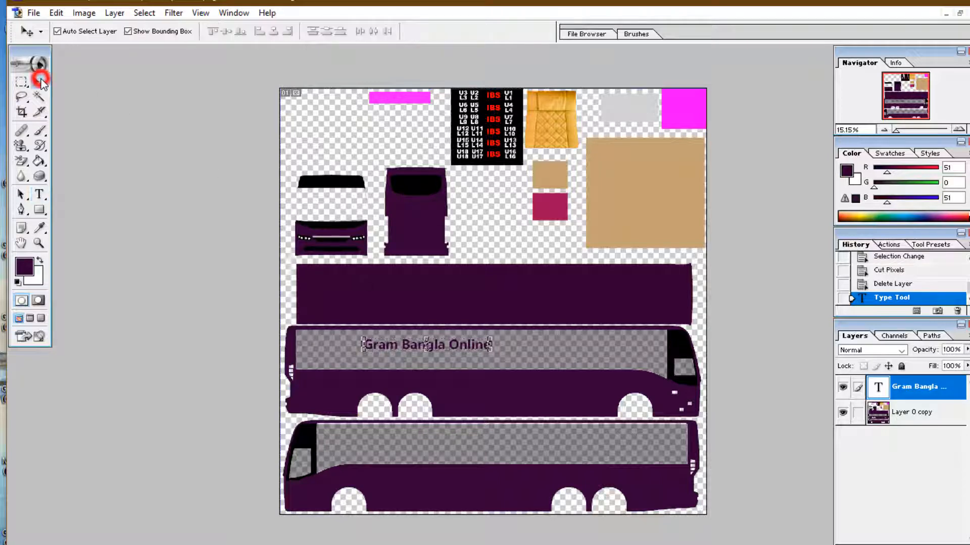
pyautogui.moveTo(444, 344); pyautogui.dragTo(497, 348)
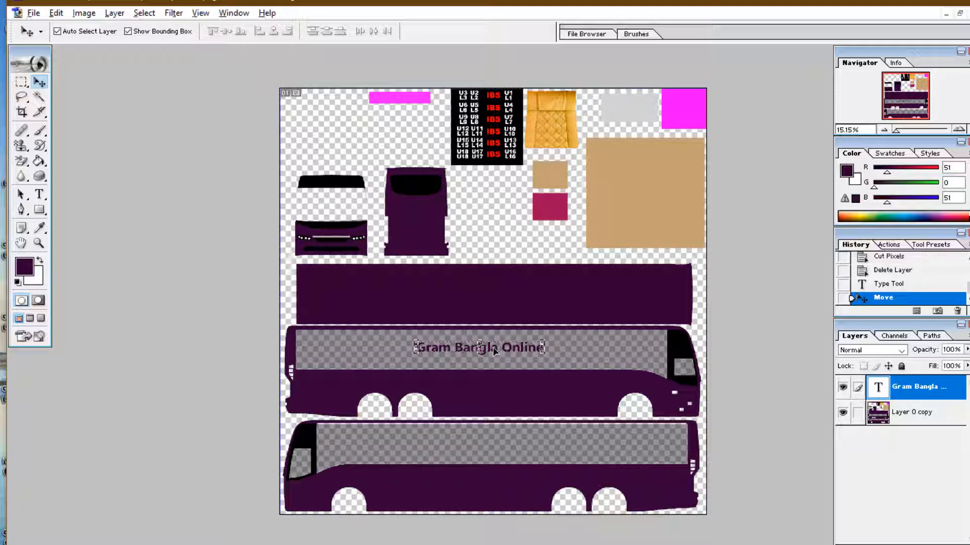
pyautogui.moveTo(495, 351); pyautogui.dragTo(496, 447)
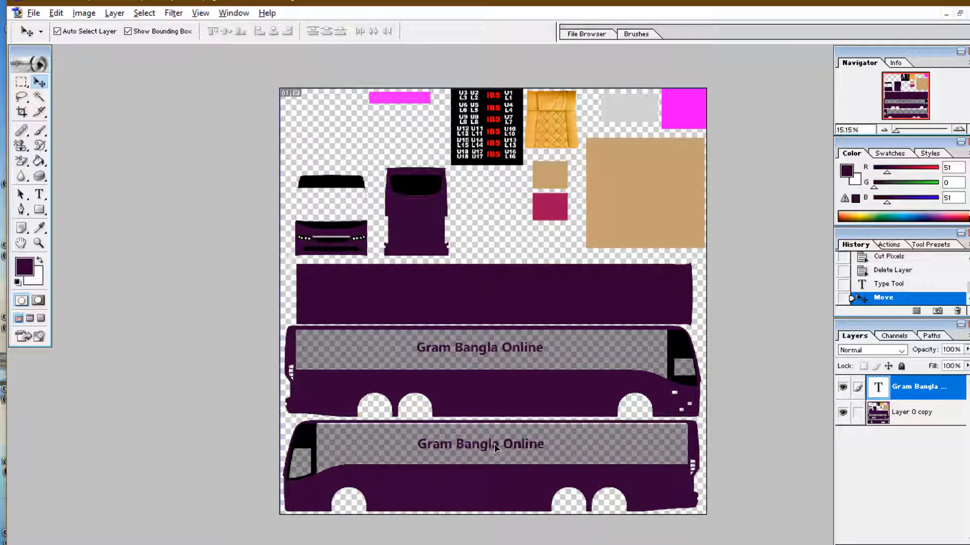
# Step: Copy the logo from "logo gram bangla online.png" into the bus template above the livery layer, and close the logo file
pyautogui.click(589, 451)
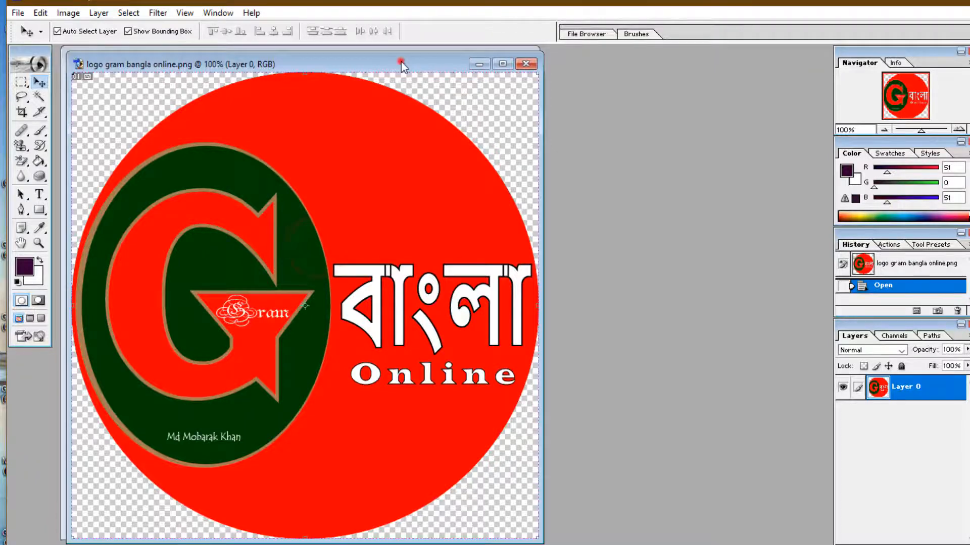
pyautogui.moveTo(401, 62); pyautogui.dragTo(750, 77)
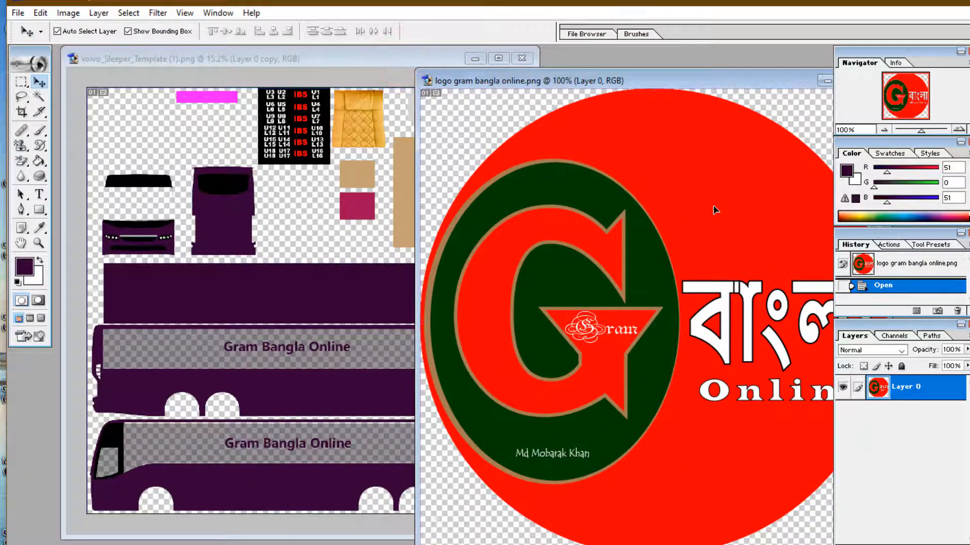
pyautogui.moveTo(705, 210); pyautogui.dragTo(279, 231)
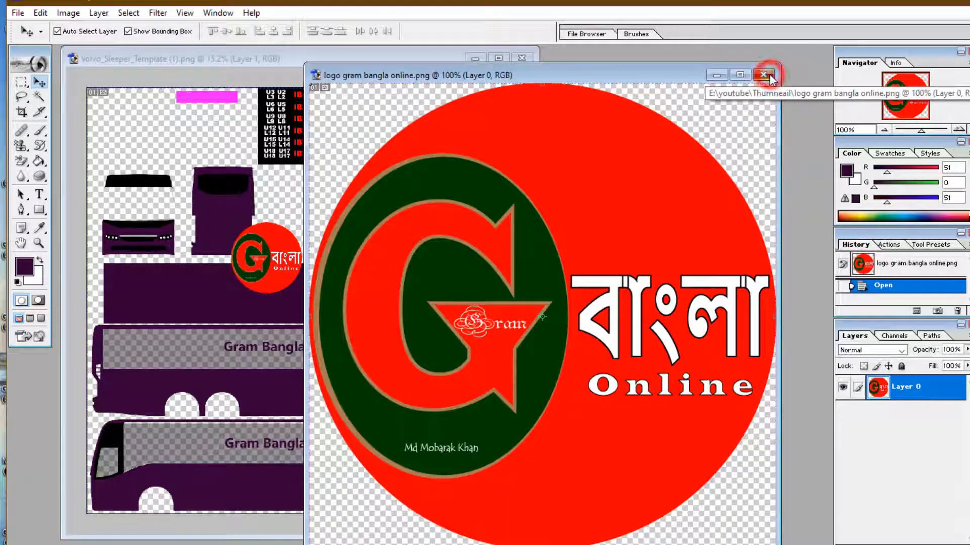
pyautogui.click(769, 75)
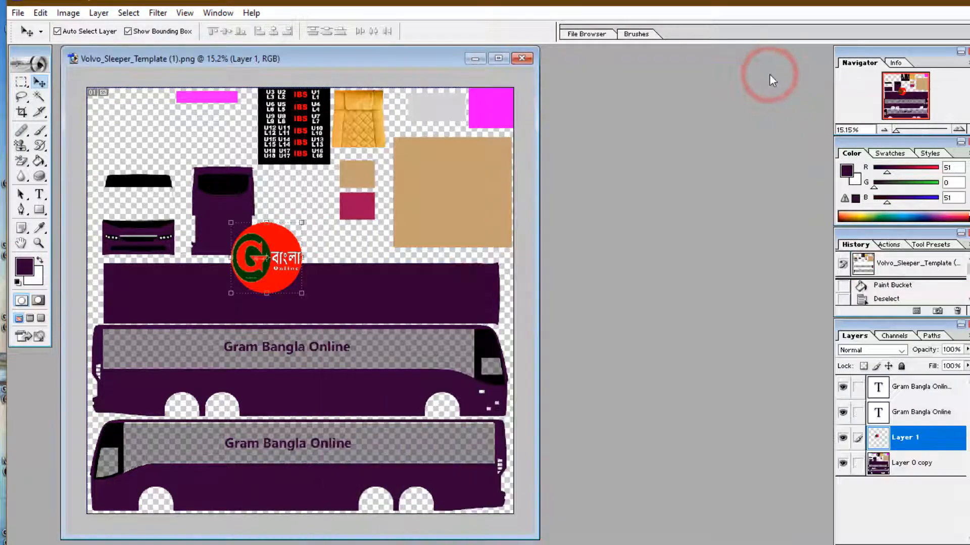
pyautogui.click(498, 59)
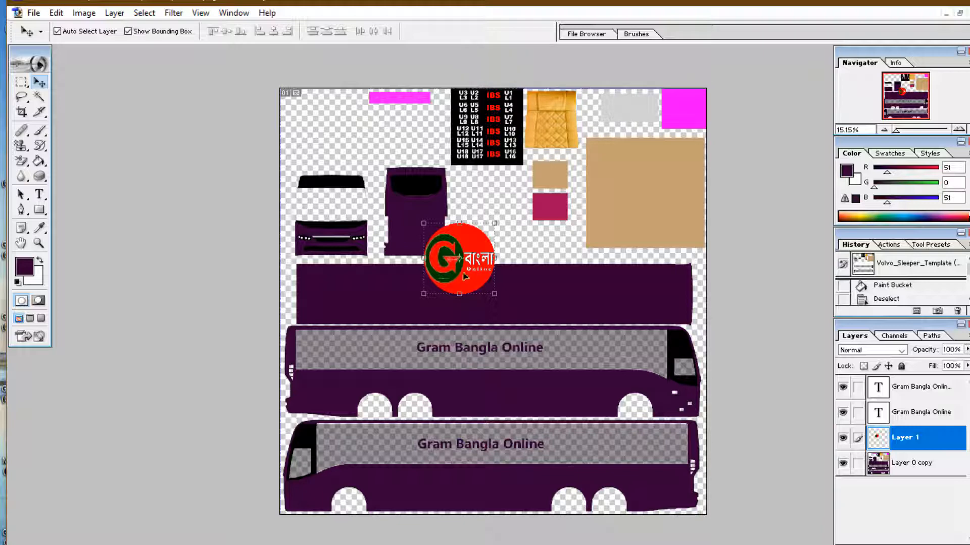
# Step: Move the logo beside the text on the upper side view's window band and scale it proportionally to 40.9%
pyautogui.moveTo(464, 276); pyautogui.dragTo(437, 308)
pyautogui.moveTo(417, 344); pyautogui.dragTo(381, 368)
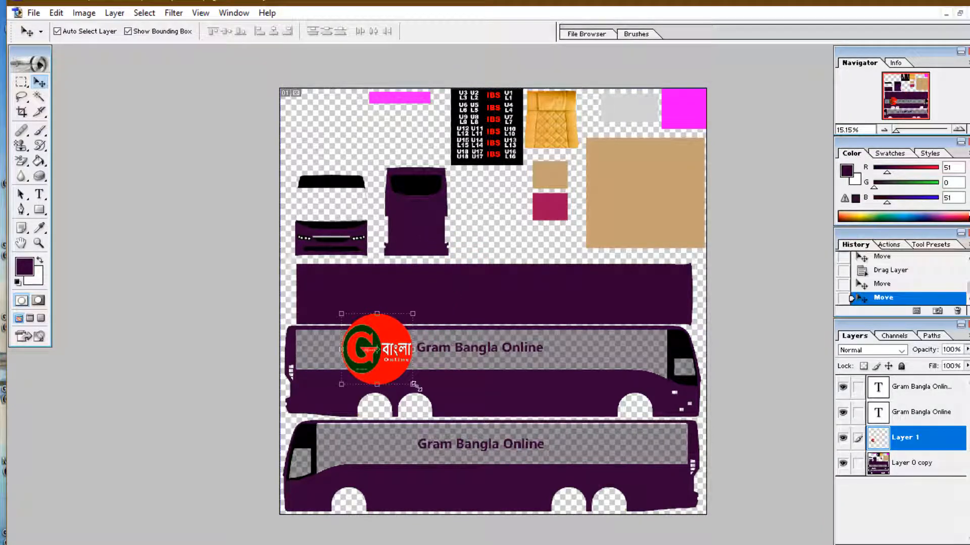
pyautogui.moveTo(410, 383); pyautogui.dragTo(396, 356)
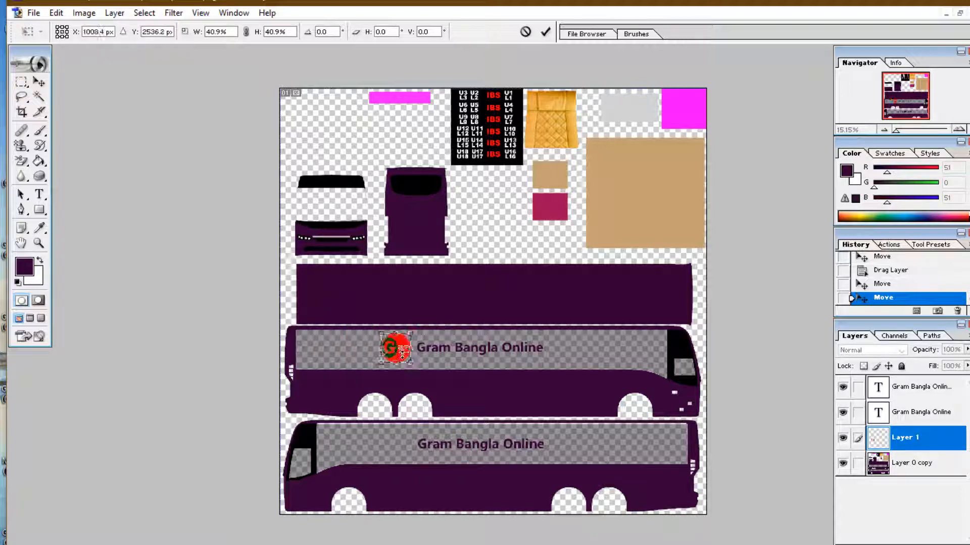
pyautogui.click(545, 31)
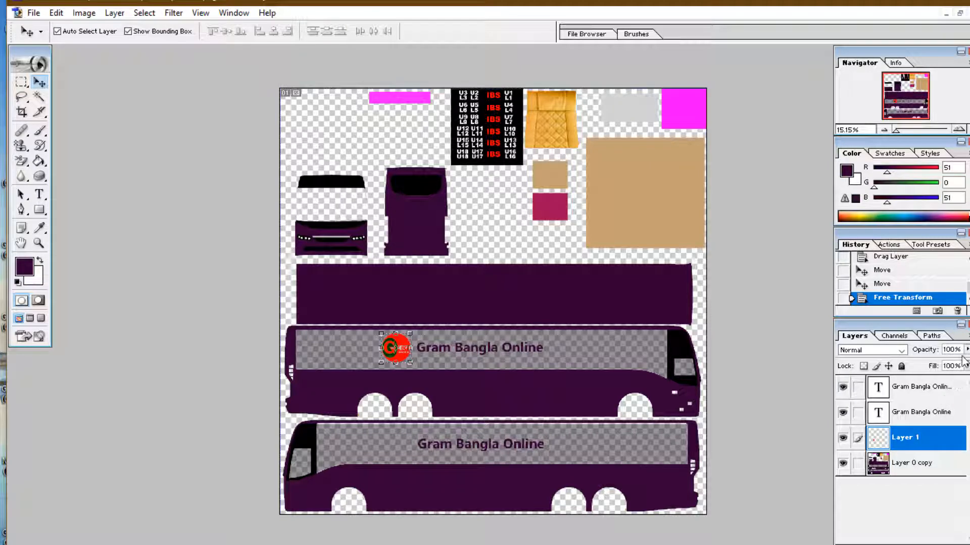
# Step: Reduce the logo layer's opacity to 72%
pyautogui.moveTo(966, 350); pyautogui.dragTo(935, 362)
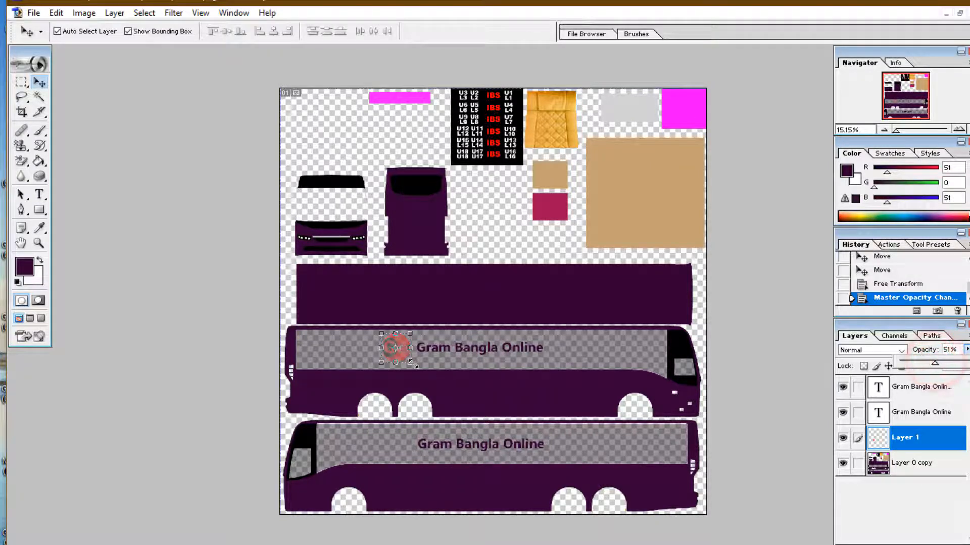
pyautogui.click(951, 362)
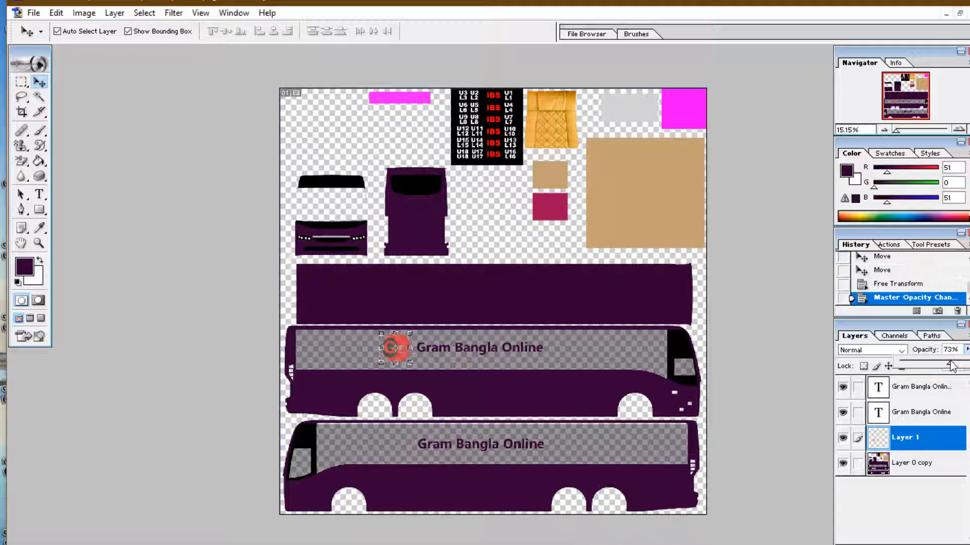
pyautogui.click(945, 362)
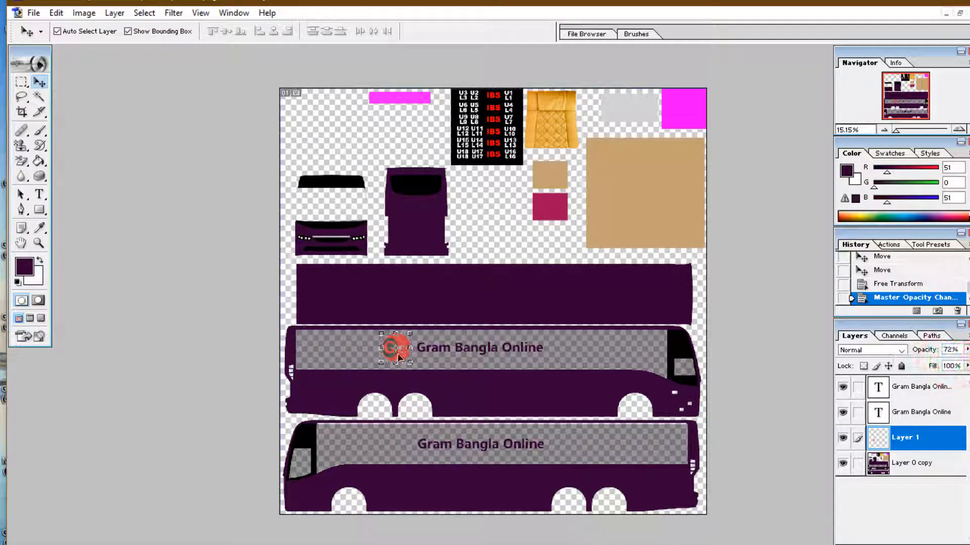
# Step: Place a copy of the logo beside the "Gram Bangla Online" text on the lower side view's window band
pyautogui.moveTo(398, 357); pyautogui.dragTo(402, 450)
pyautogui.click(476, 366)
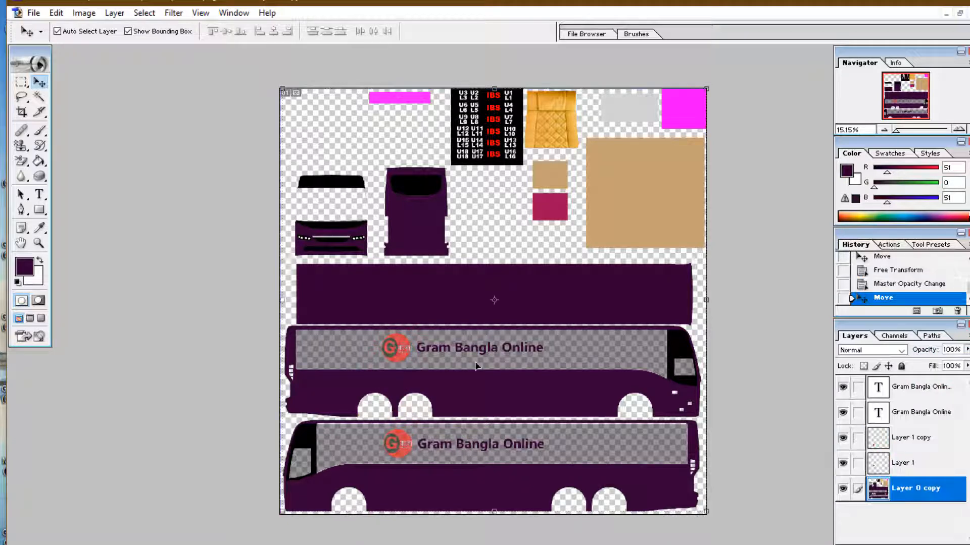
# Step: Duplicate the upper side view's "Gram Bangla Online" text and place the copy across the rear panel
pyautogui.click(451, 352)
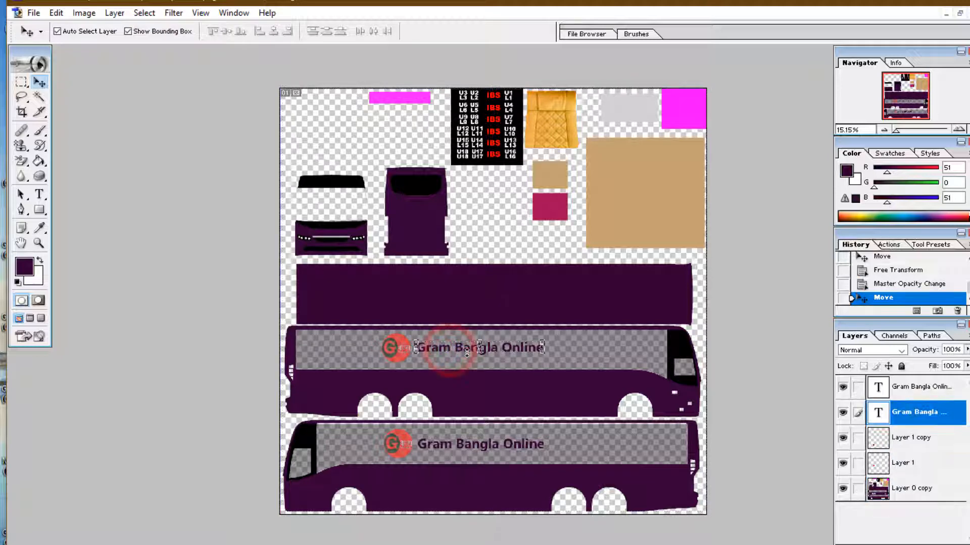
pyautogui.moveTo(471, 352); pyautogui.dragTo(423, 238)
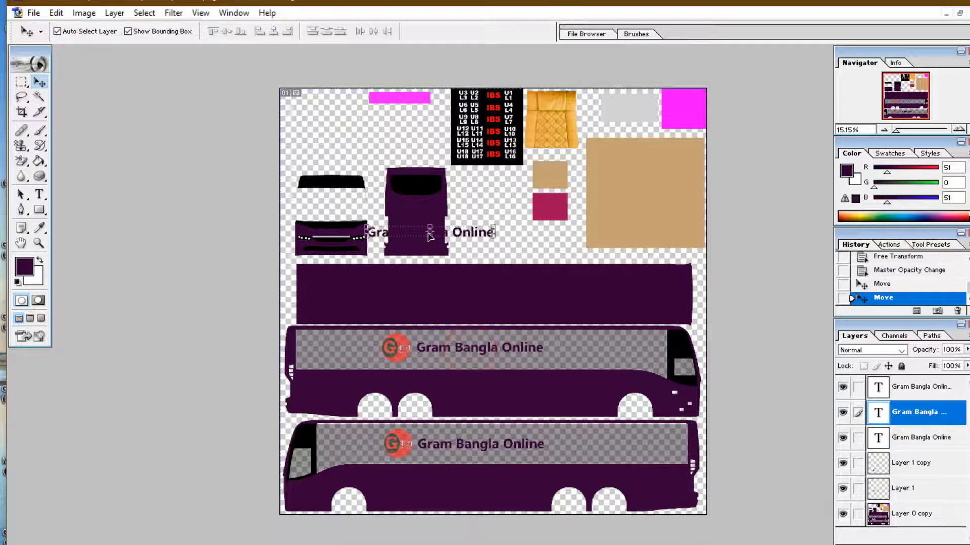
pyautogui.click(377, 232)
pyautogui.click(467, 235)
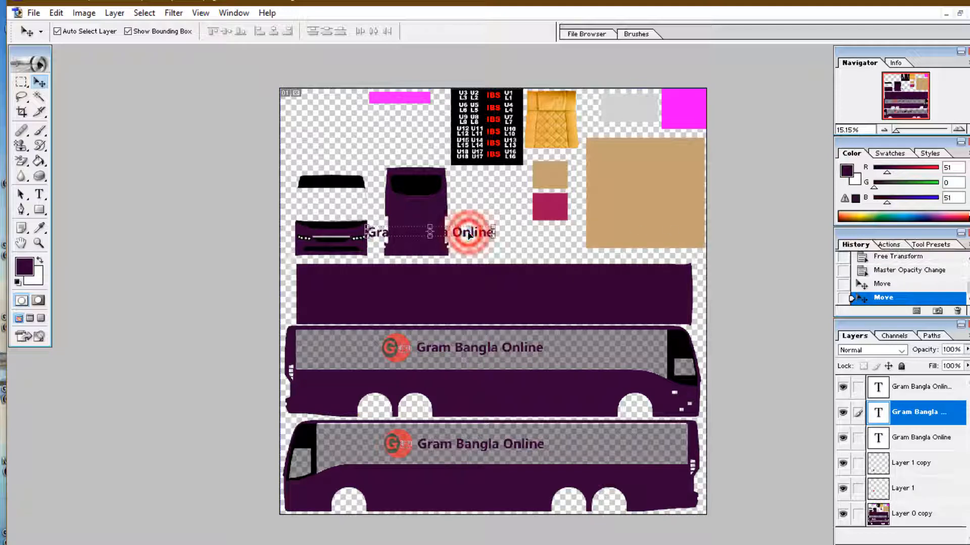
# Step: Set the colour of the text copy on the rear panel to white (FFFFFF)
pyautogui.click(39, 196)
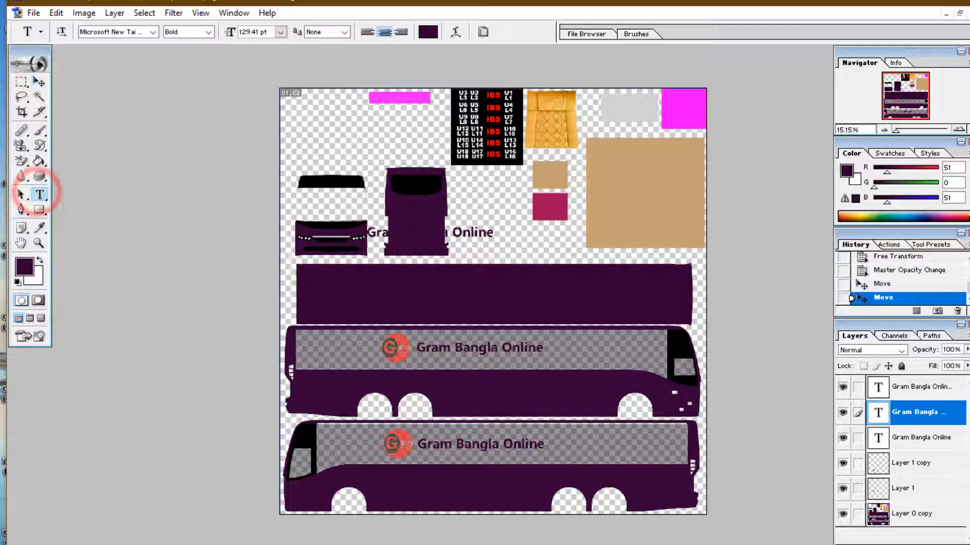
pyautogui.click(428, 32)
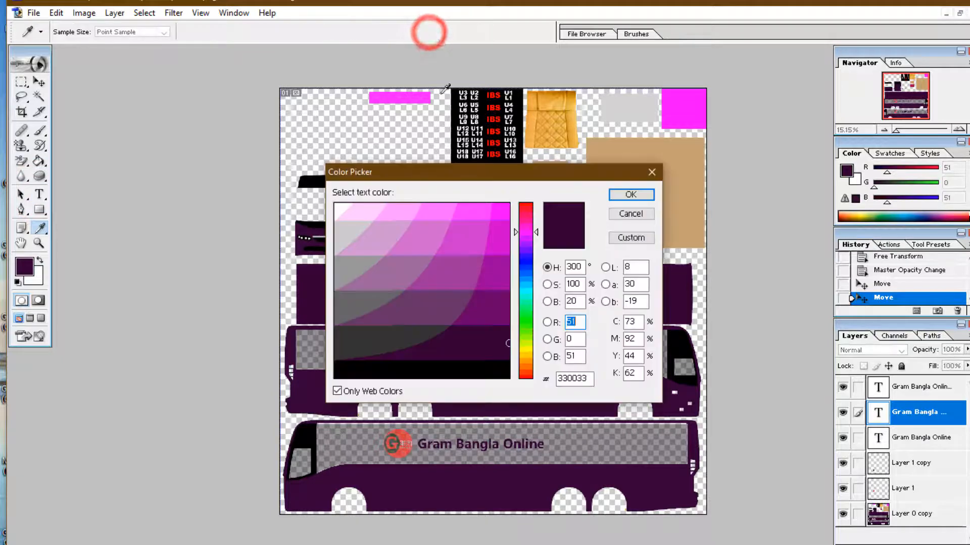
pyautogui.click(337, 206)
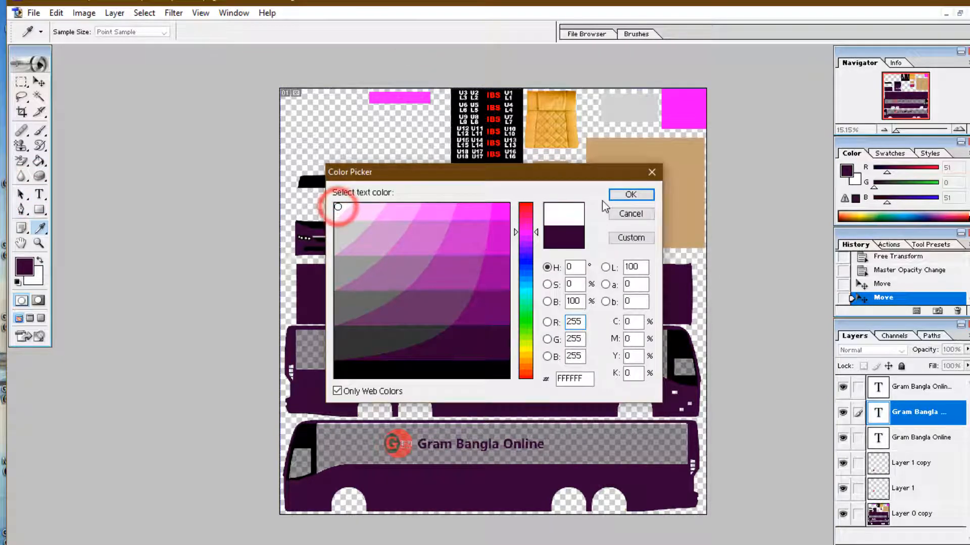
pyautogui.click(630, 196)
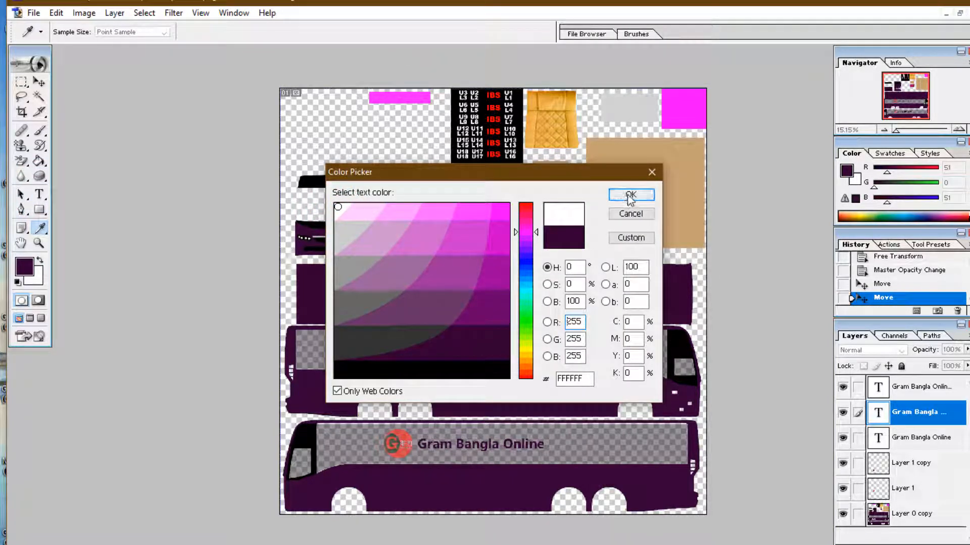
# Step: Scale the white text down to the rear panel's width and position it along the panel's lower edge
pyautogui.click(39, 82)
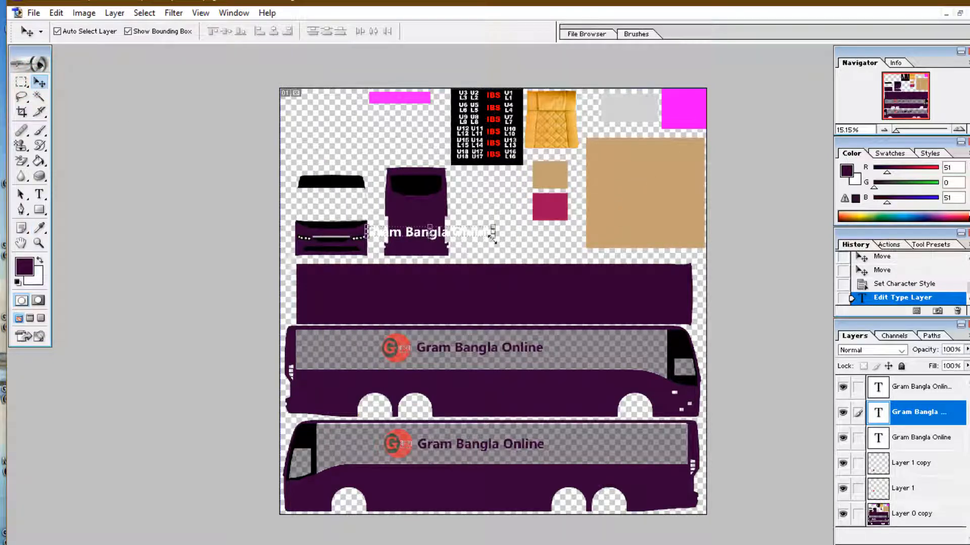
pyautogui.moveTo(495, 234); pyautogui.dragTo(425, 253)
pyautogui.press('Return')
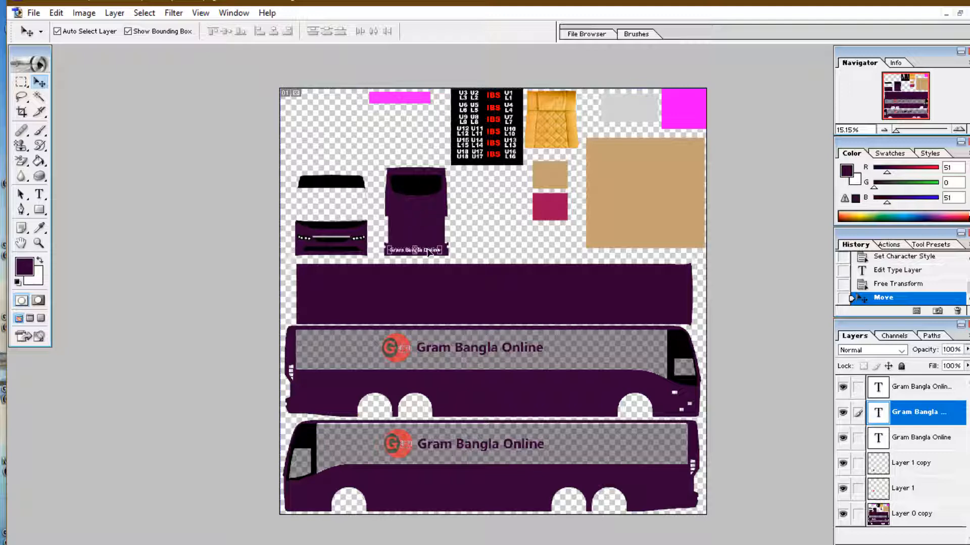
# Step: Copy the white text onto the black rear window and stretch it taller to suit the glass
pyautogui.moveTo(428, 252); pyautogui.dragTo(417, 183)
pyautogui.press('Return')
pyautogui.click(429, 212)
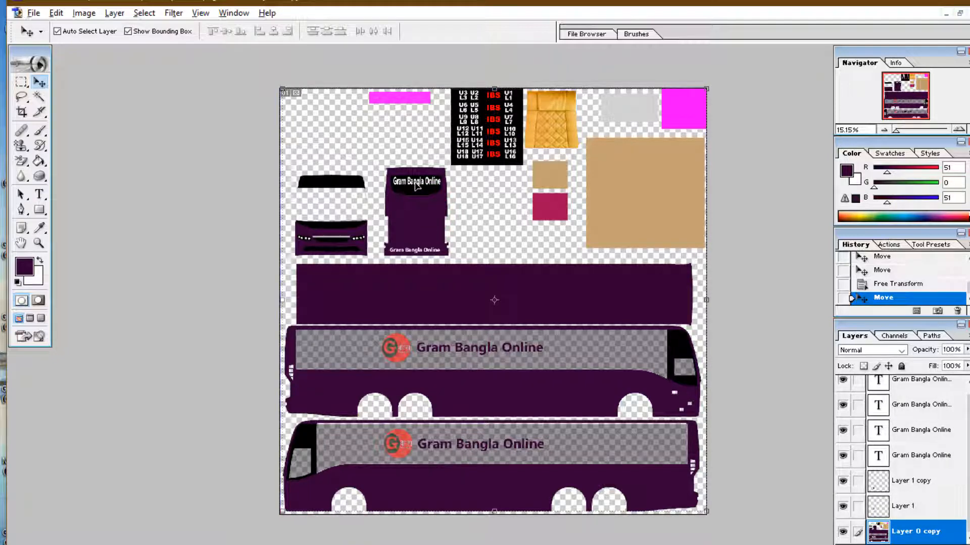
# Step: Copy the white text from the rear window onto the separate black strip beside the rear panel
pyautogui.moveTo(417, 184); pyautogui.dragTo(332, 185)
pyautogui.click(362, 210)
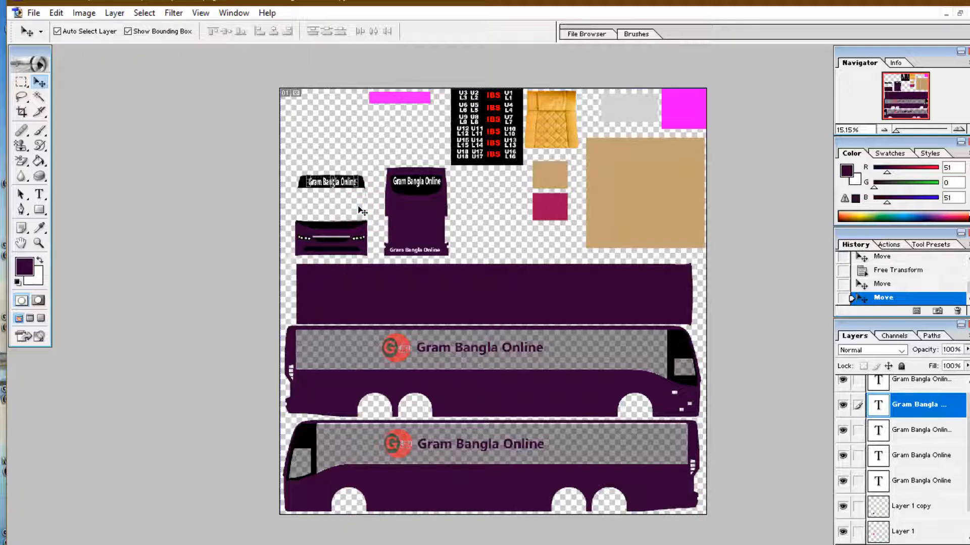
pyautogui.click(361, 210)
# Step: Make a smaller copy of the white text for the magenta strip, and place another on the front panel above the lights
pyautogui.moveTo(341, 183); pyautogui.dragTo(613, 141)
pyautogui.moveTo(674, 114); pyautogui.dragTo(684, 107)
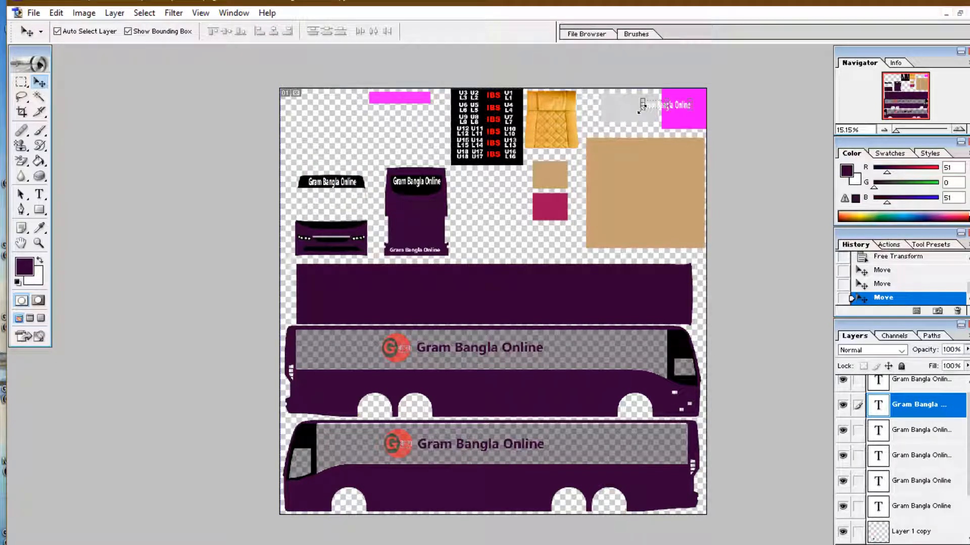
pyautogui.moveTo(640, 107); pyautogui.dragTo(699, 108)
pyautogui.moveTo(688, 107); pyautogui.dragTo(690, 100)
pyautogui.press('Return')
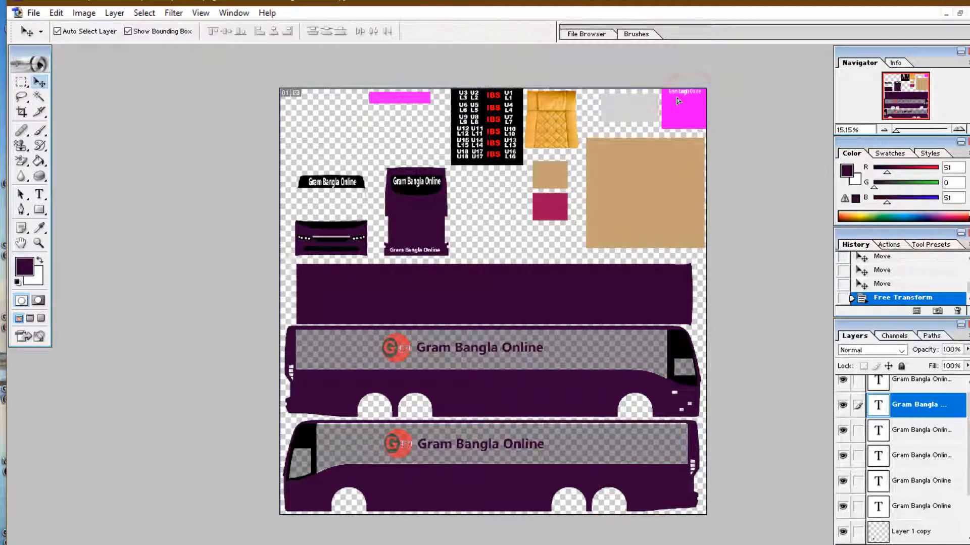
pyautogui.moveTo(676, 98); pyautogui.dragTo(678, 99)
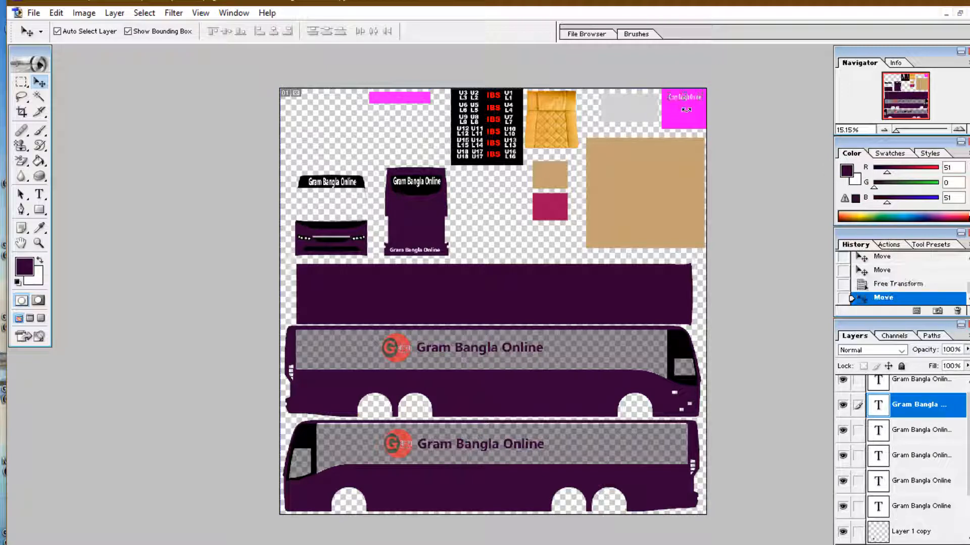
pyautogui.click(685, 107)
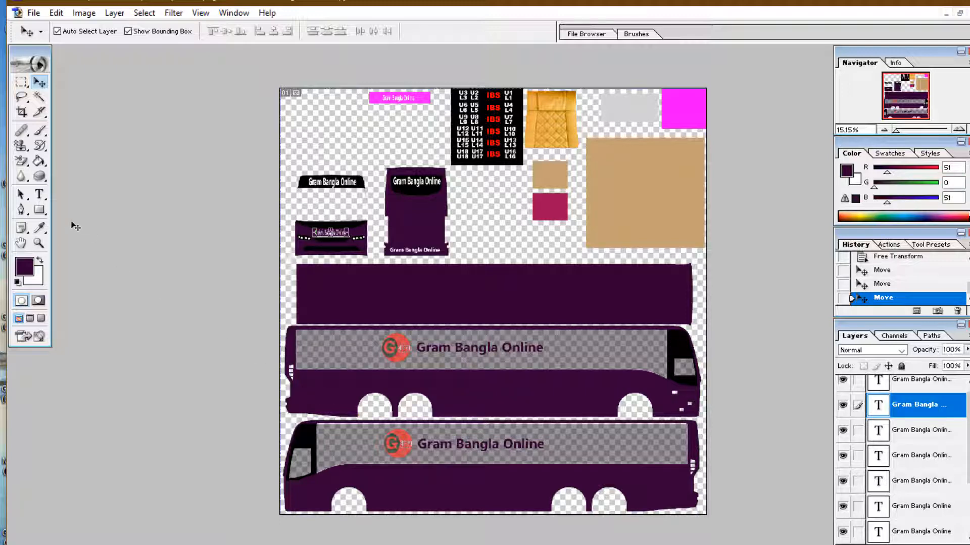
# Step: Begin a Pen path below the upper side view's windows, running in waves from the rear to above the front wheel
pyautogui.click(21, 209)
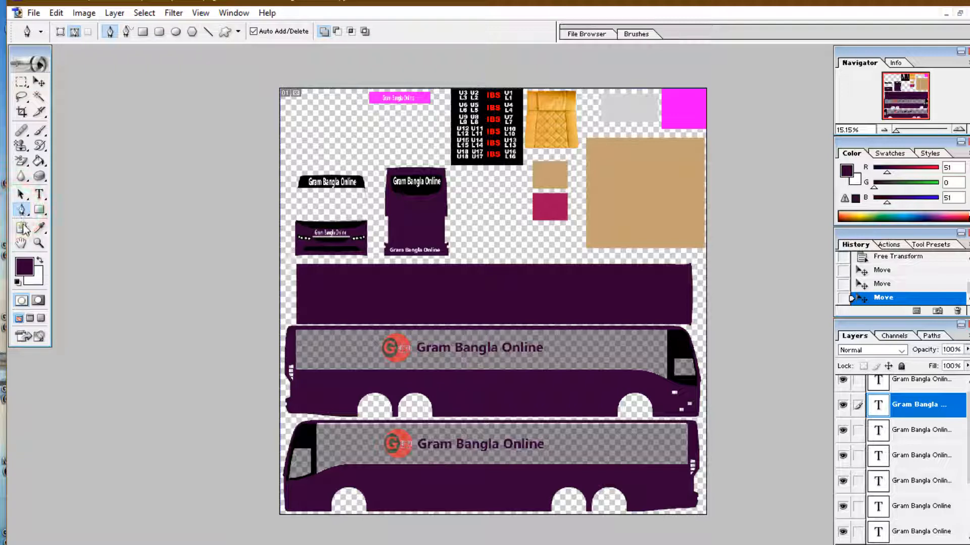
pyautogui.click(299, 376)
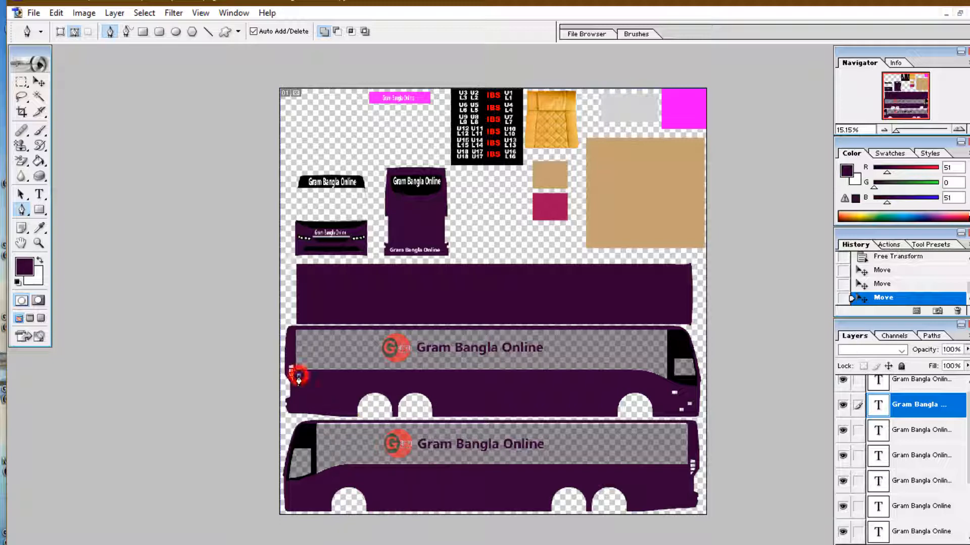
pyautogui.moveTo(426, 376); pyautogui.dragTo(504, 358)
pyautogui.keyDown('alt'); pyautogui.click(426, 376); pyautogui.keyUp('alt')
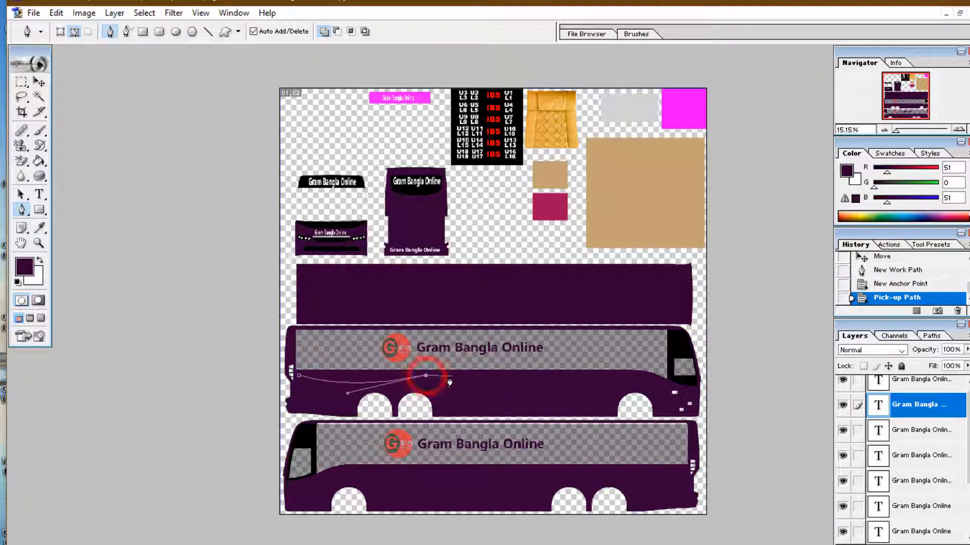
pyautogui.moveTo(523, 406); pyautogui.dragTo(542, 453)
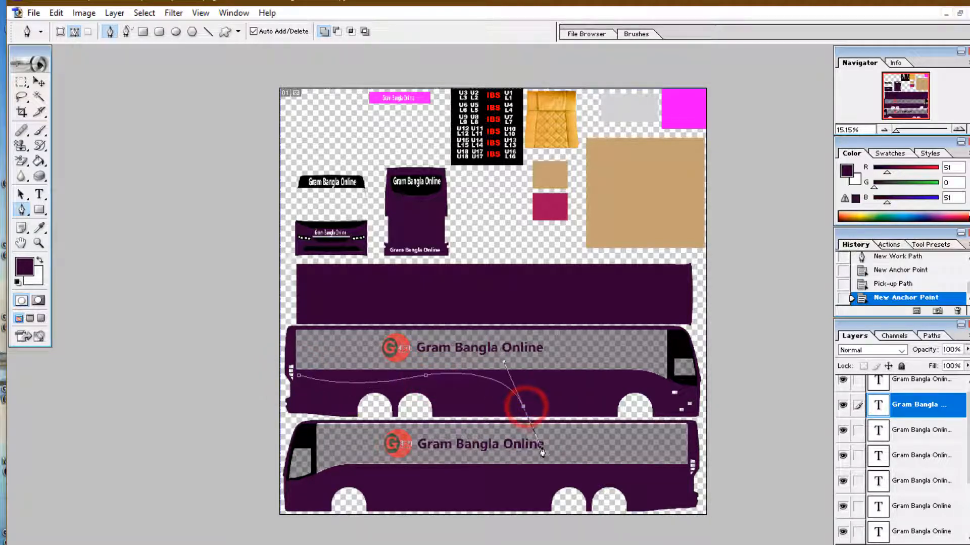
pyautogui.keyDown('alt'); pyautogui.click(523, 406); pyautogui.keyUp('alt')
pyautogui.moveTo(523, 406); pyautogui.dragTo(553, 412)
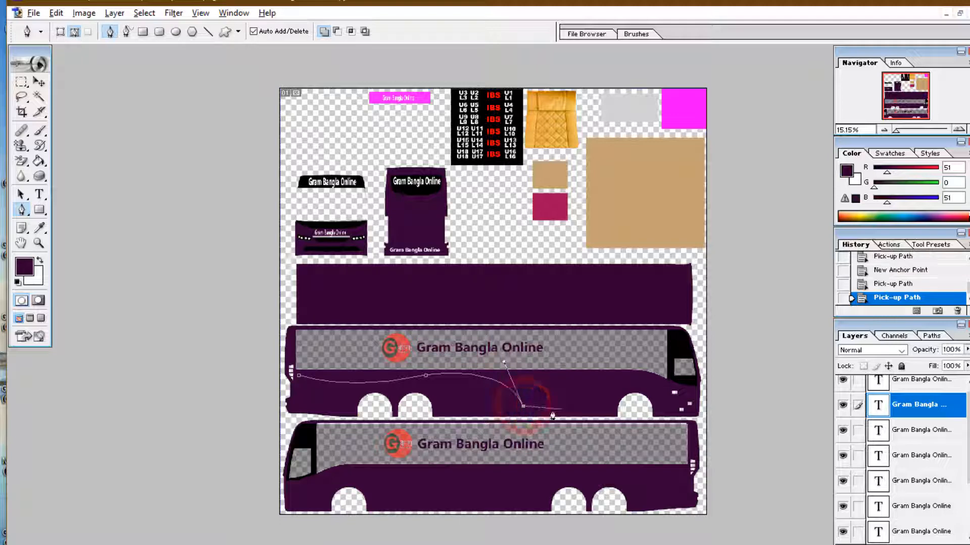
pyautogui.moveTo(613, 407); pyautogui.dragTo(633, 445)
pyautogui.keyDown('alt'); pyautogui.click(613, 406); pyautogui.keyUp('alt')
pyautogui.moveTo(647, 391); pyautogui.dragTo(676, 399)
pyautogui.keyDown('alt'); pyautogui.click(647, 391); pyautogui.keyUp('alt')
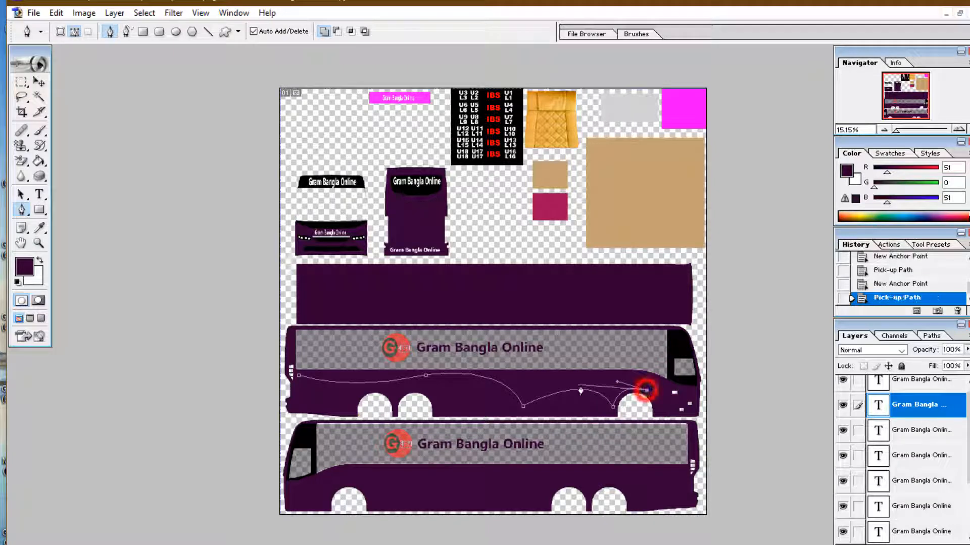
# Step: Continue the path with a curve back to mid-body, followed by a crossing zigzag of straight segments
pyautogui.moveTo(524, 399); pyautogui.dragTo(436, 446)
pyautogui.keyDown('alt'); pyautogui.click(525, 400); pyautogui.keyUp('alt')
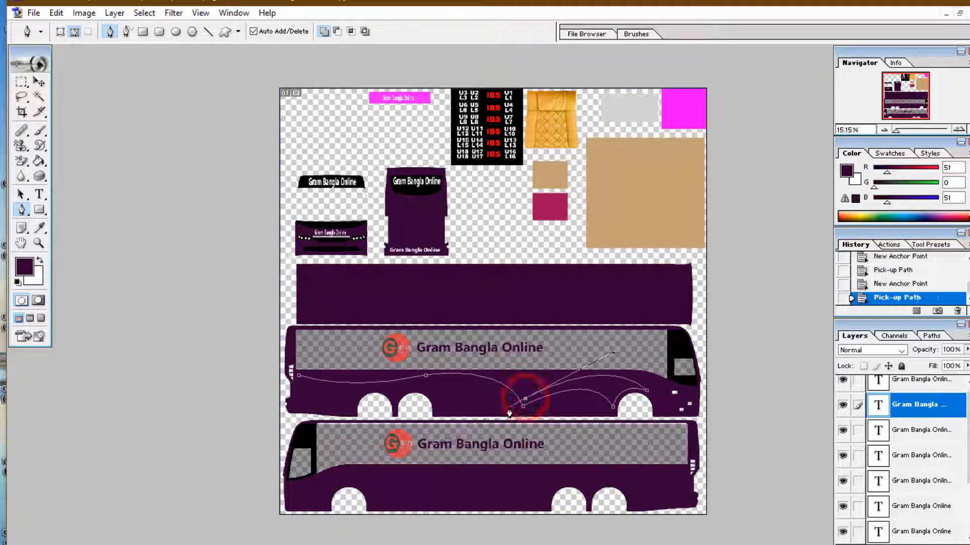
pyautogui.click(511, 407)
pyautogui.click(504, 399)
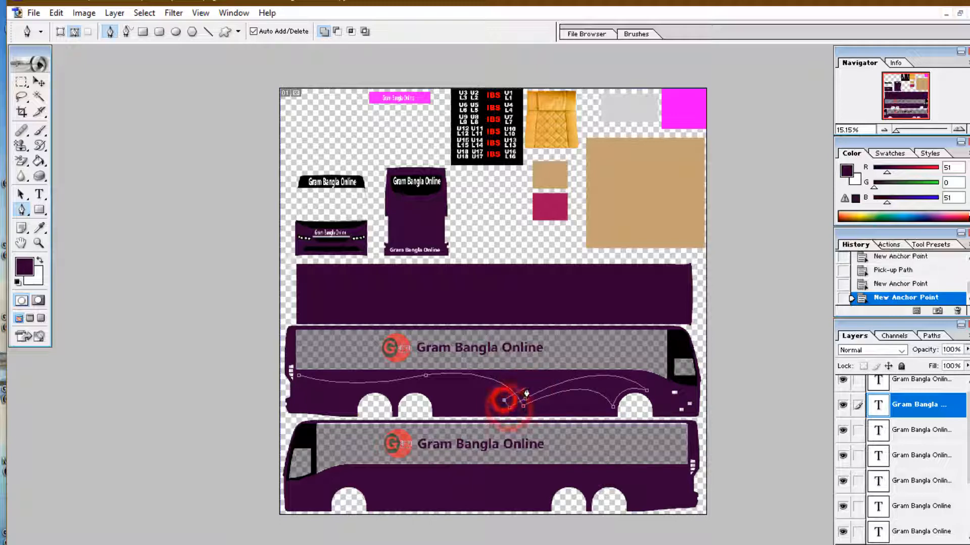
pyautogui.click(526, 389)
pyautogui.click(536, 405)
pyautogui.click(549, 400)
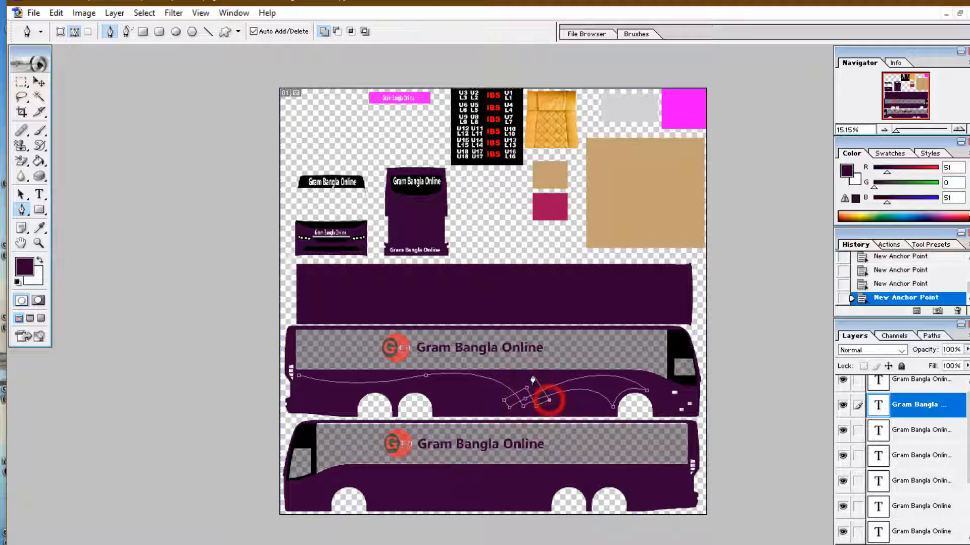
pyautogui.click(535, 375)
# Step: Extend the path rearward from the crossing zigzag with smaller jagged corners toward the rear wheels
pyautogui.click(493, 380)
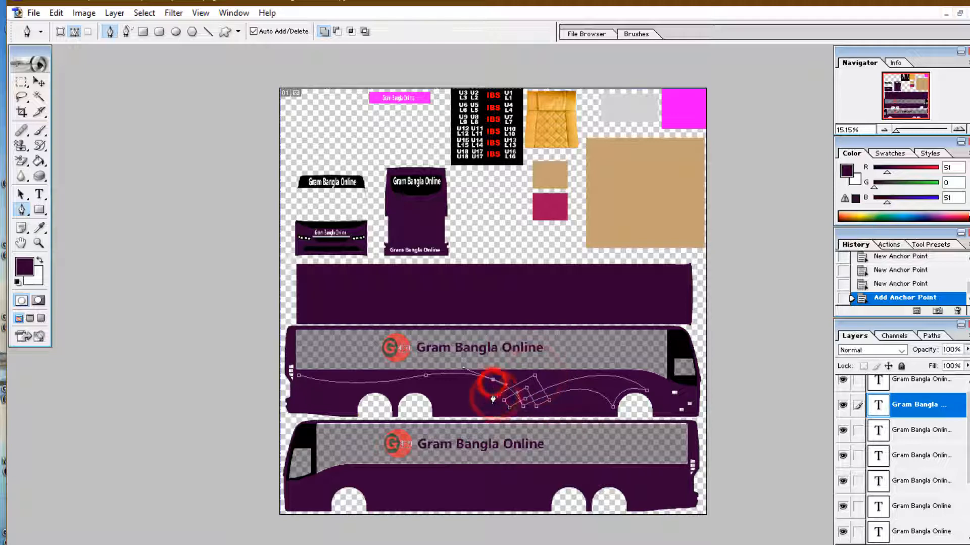
pyautogui.click(492, 385)
pyautogui.click(456, 394)
pyautogui.click(482, 381)
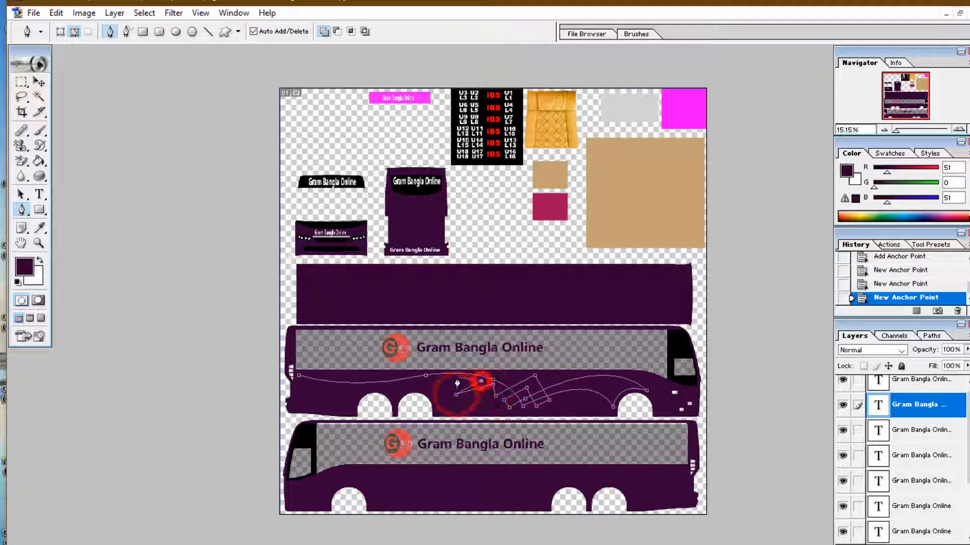
pyautogui.click(462, 378)
pyautogui.click(458, 386)
pyautogui.click(452, 378)
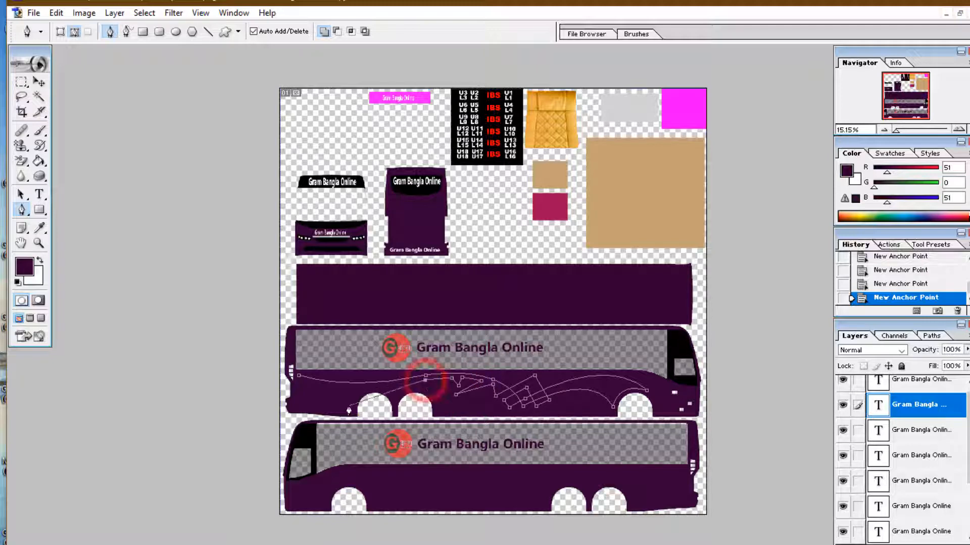
# Step: Curve the path down to the lower body behind the rear wheels and close it at its starting point
pyautogui.moveTo(349, 410); pyautogui.dragTo(344, 440)
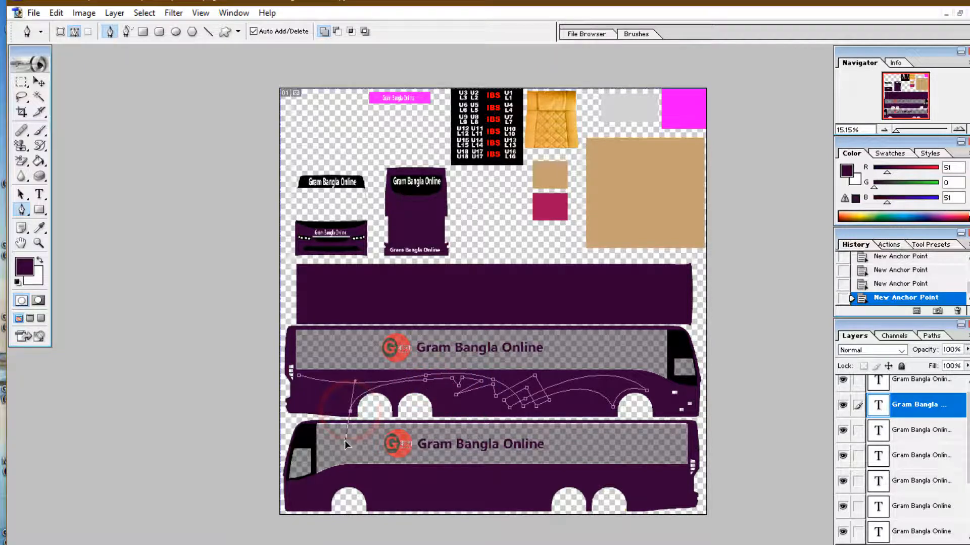
pyautogui.click(349, 410)
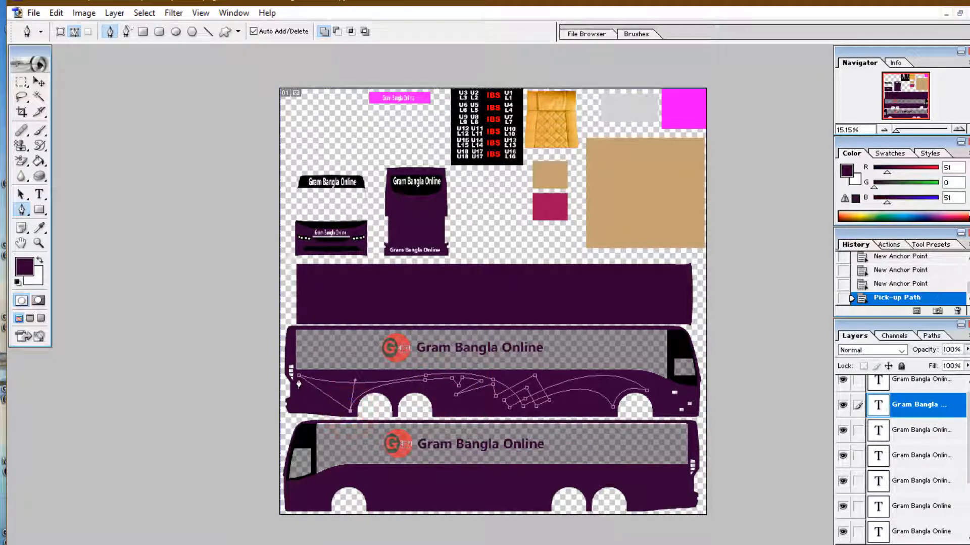
pyautogui.moveTo(296, 381); pyautogui.dragTo(296, 354)
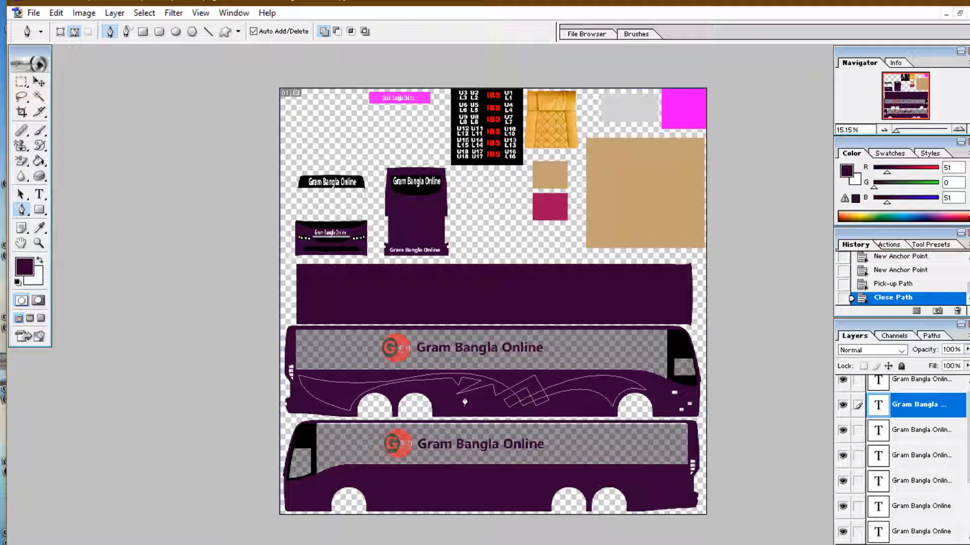
# Step: Convert the closed path into a new anti-aliased selection with a feather radius of 0 pixels
pyautogui.rightClick(337, 394)
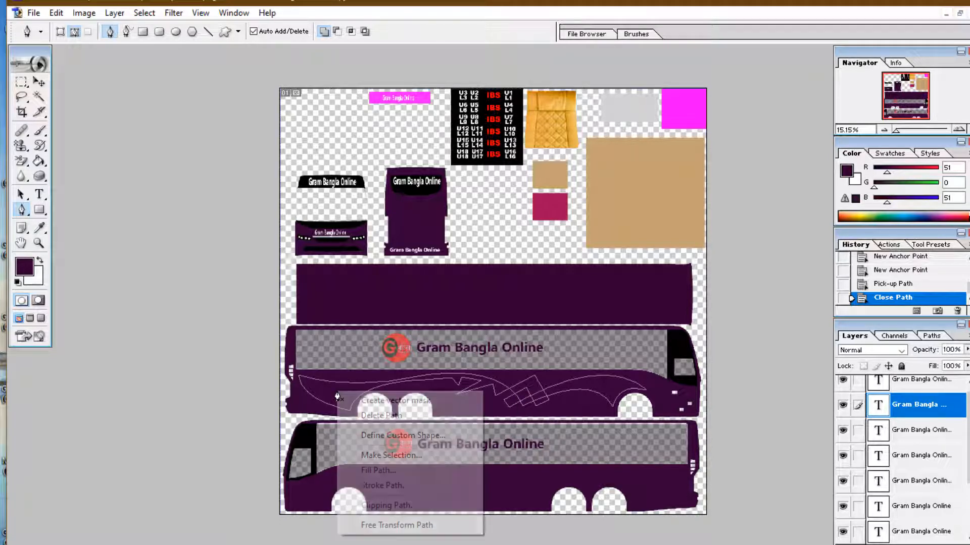
pyautogui.click(374, 455)
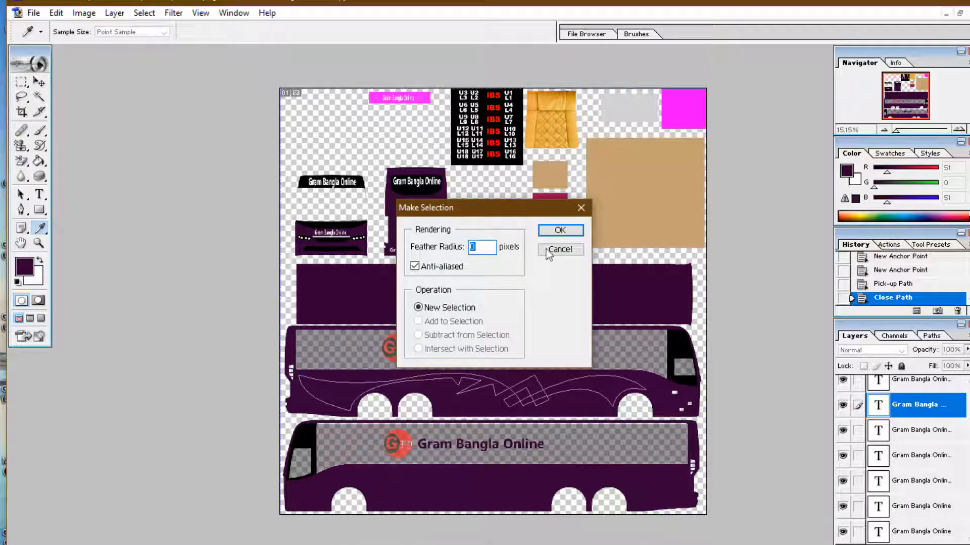
pyautogui.click(558, 231)
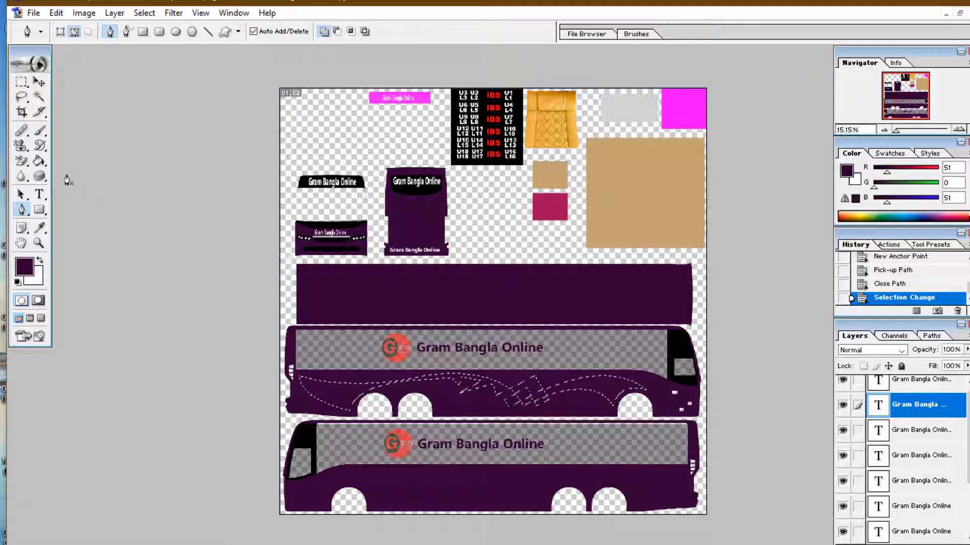
pyautogui.click(39, 162)
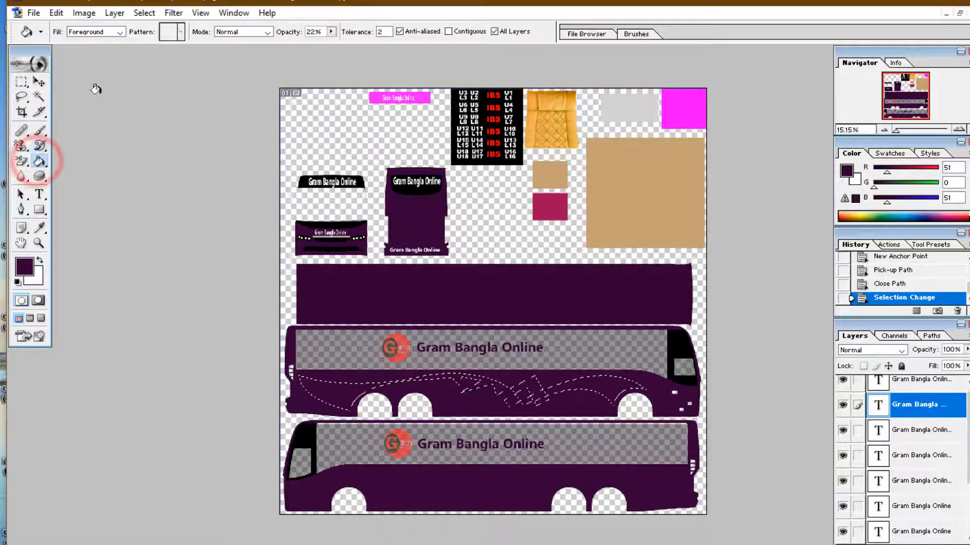
pyautogui.click(120, 31)
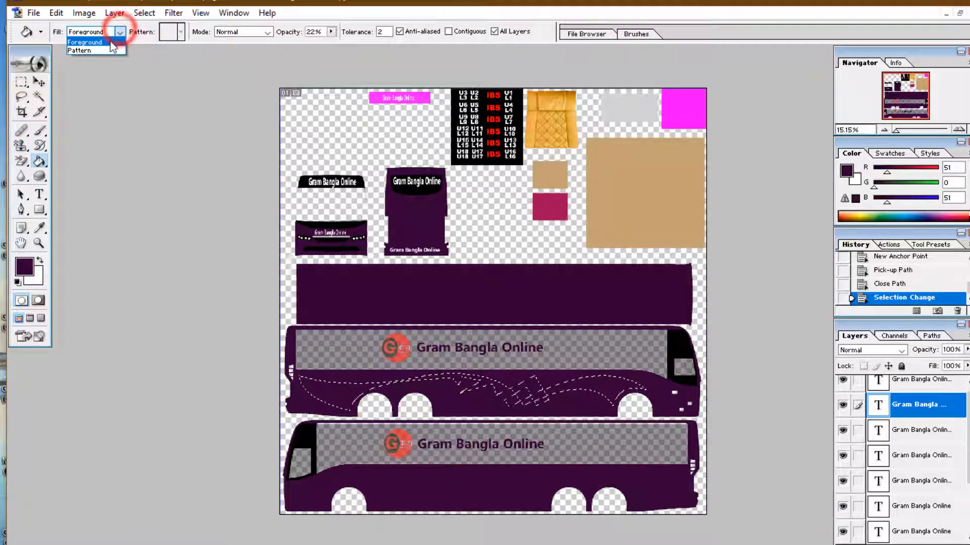
pyautogui.click(96, 50)
pyautogui.click(180, 32)
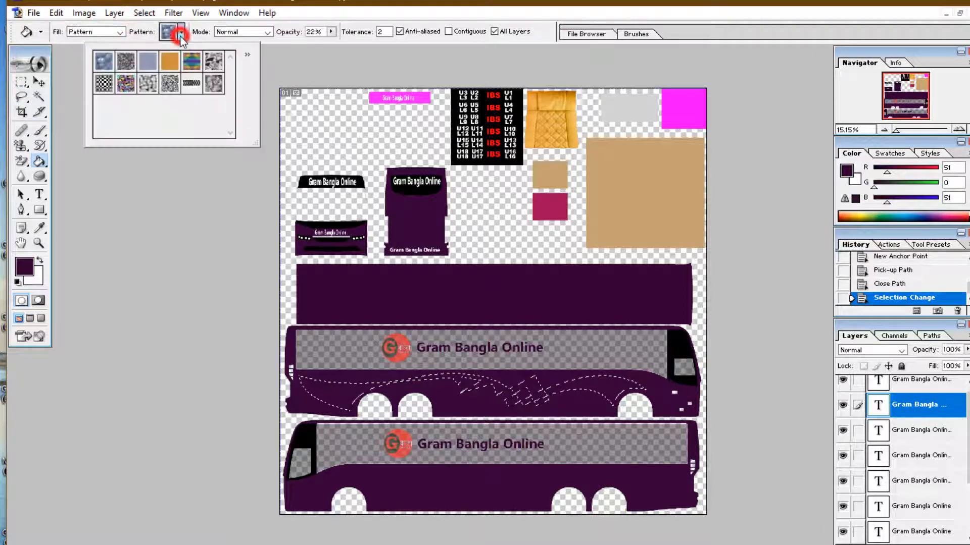
pyautogui.click(119, 33)
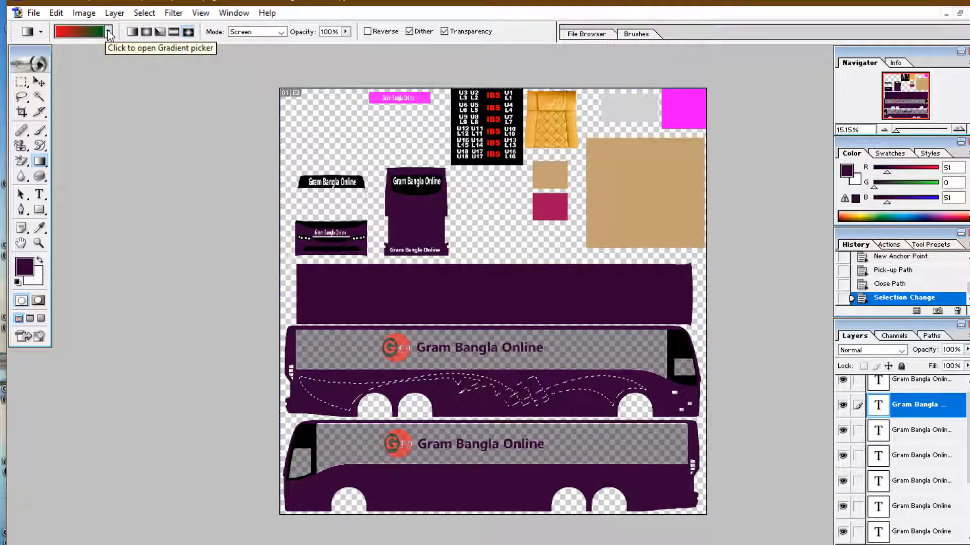
# Step: Make Layer 0 copy the active layer and set up a red-green gradient at 100% opacity
pyautogui.click(109, 32)
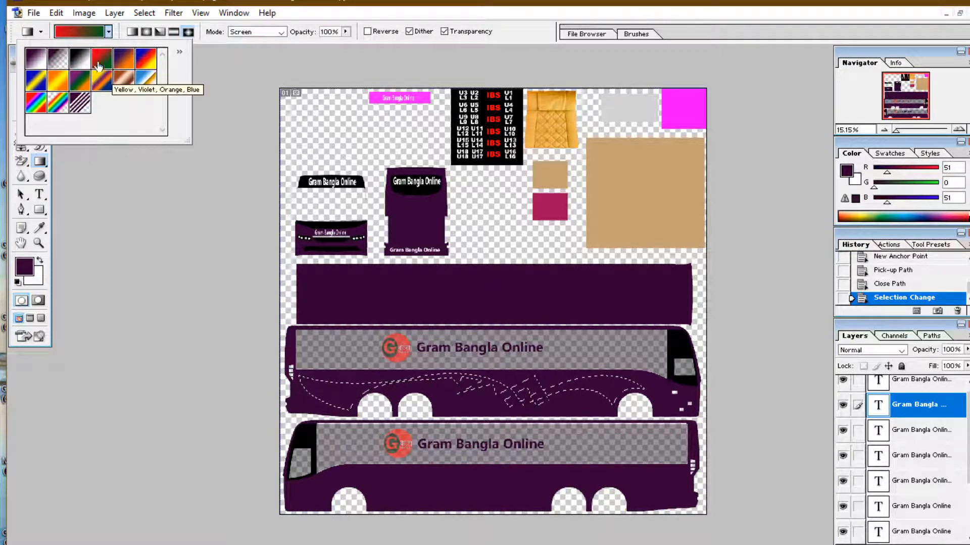
pyautogui.click(80, 84)
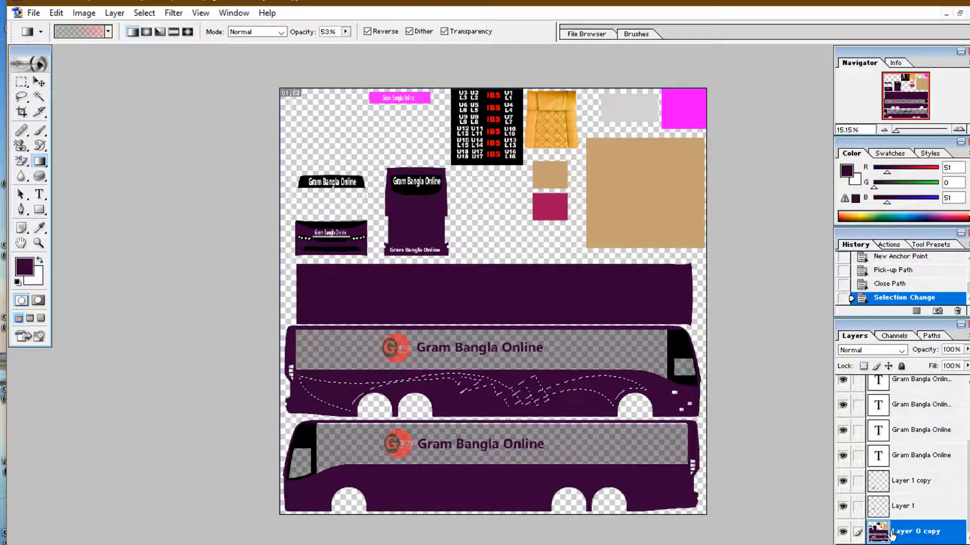
pyautogui.scroll(1, 920, 406)
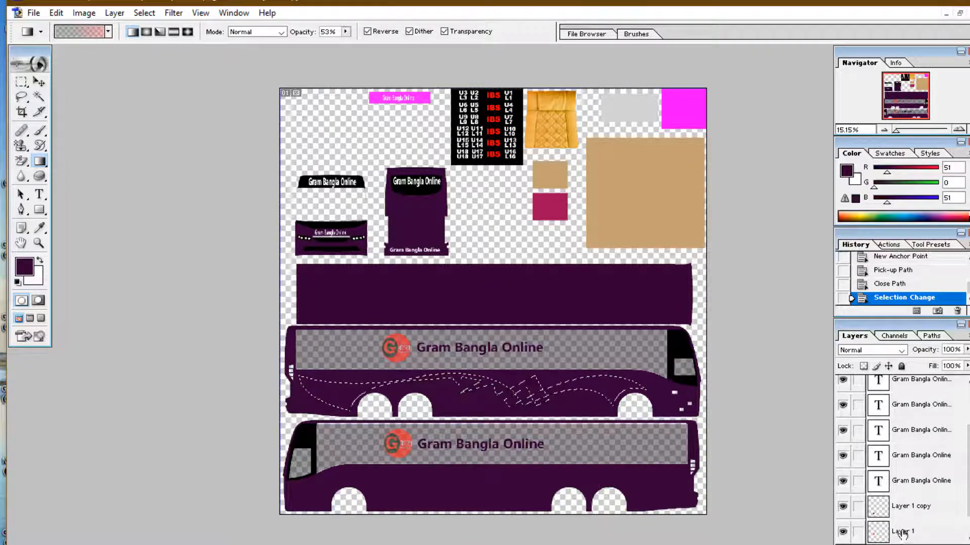
pyautogui.scroll(-1, 899, 541)
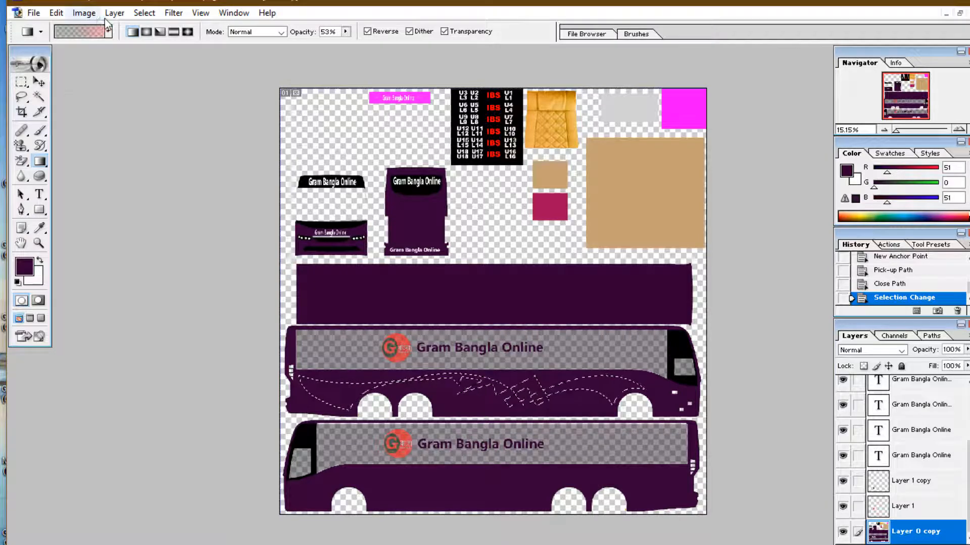
pyautogui.click(108, 32)
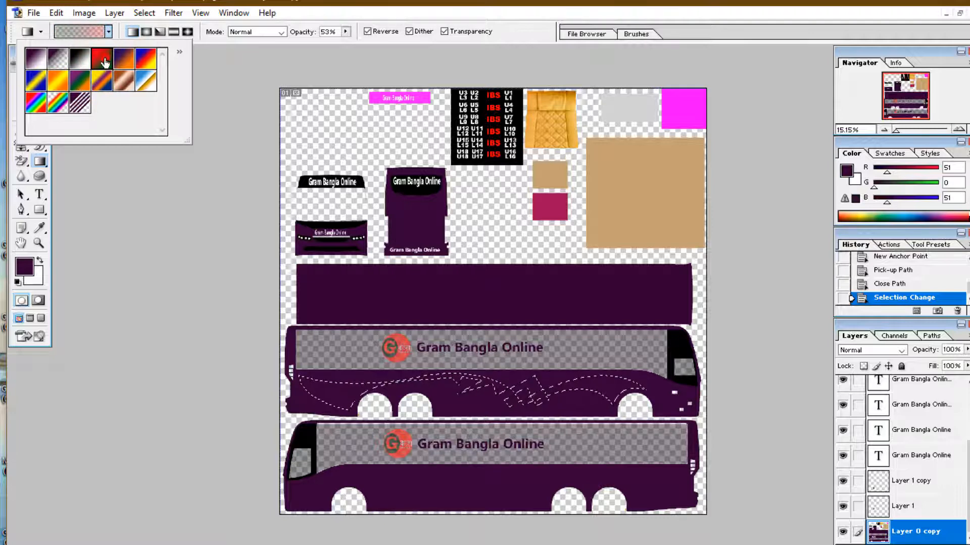
pyautogui.click(346, 33)
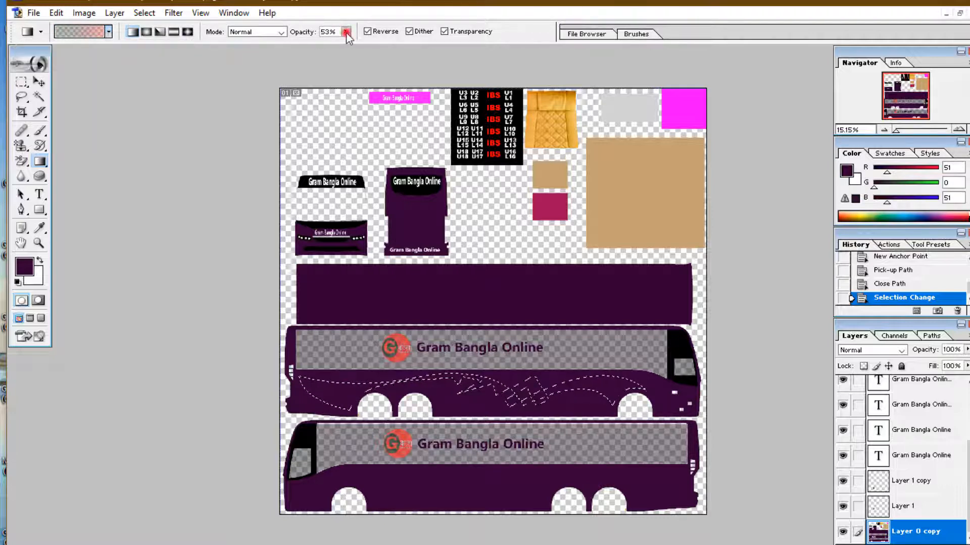
pyautogui.moveTo(372, 44); pyautogui.dragTo(381, 45)
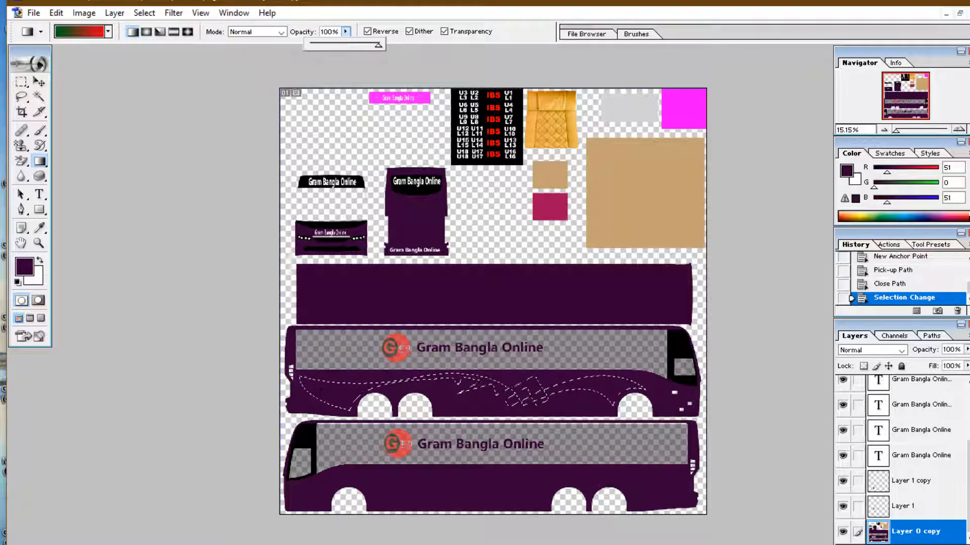
# Step: Try a short linear red-green gradient across the rear of the swoosh selection, and undo it
pyautogui.click(321, 389)
pyautogui.moveTo(320, 390); pyautogui.dragTo(356, 391)
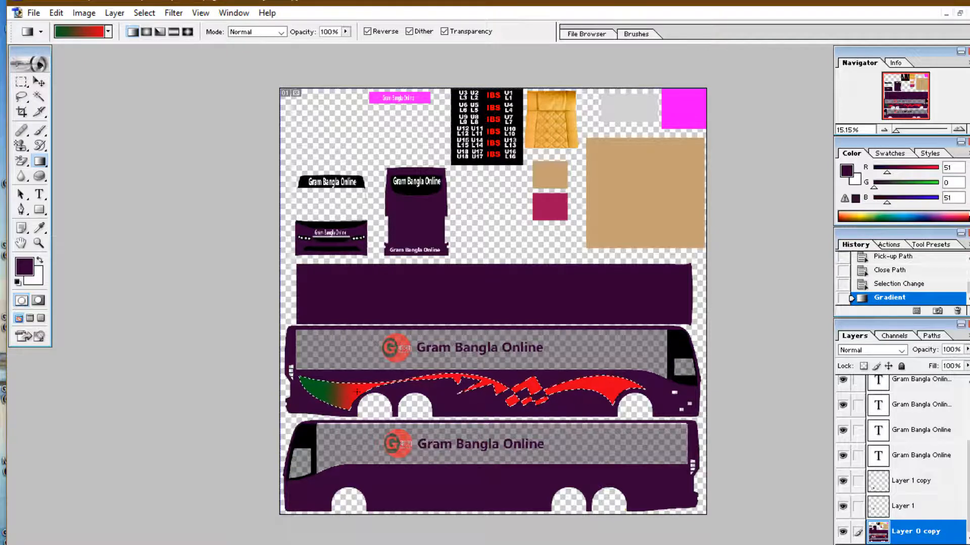
pyautogui.hotkey('ctrl', 'z')
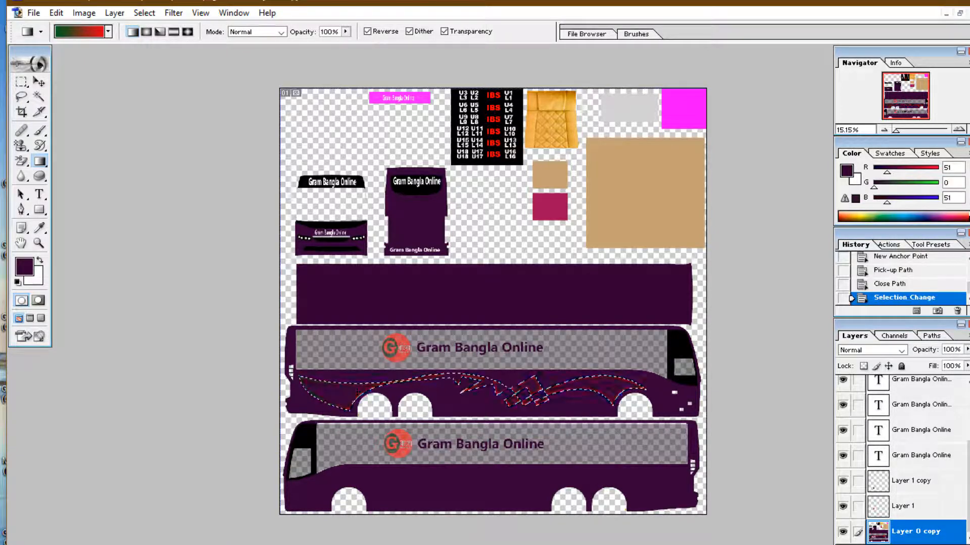
# Step: Fill the swoosh selection with the reversed Yellow, Violet, Orange, Blue gradient in radial style, centred in its rear tail
pyautogui.click(146, 33)
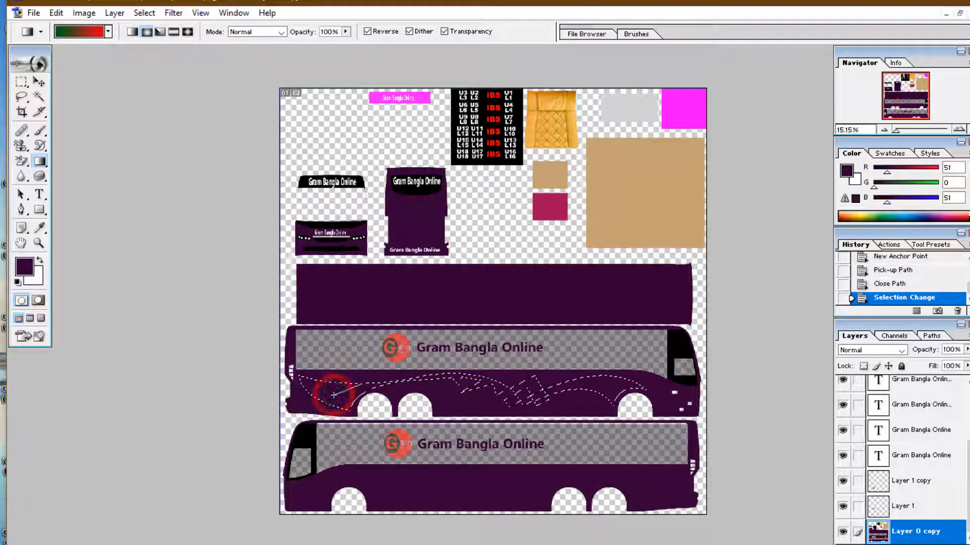
pyautogui.moveTo(333, 394); pyautogui.dragTo(360, 388)
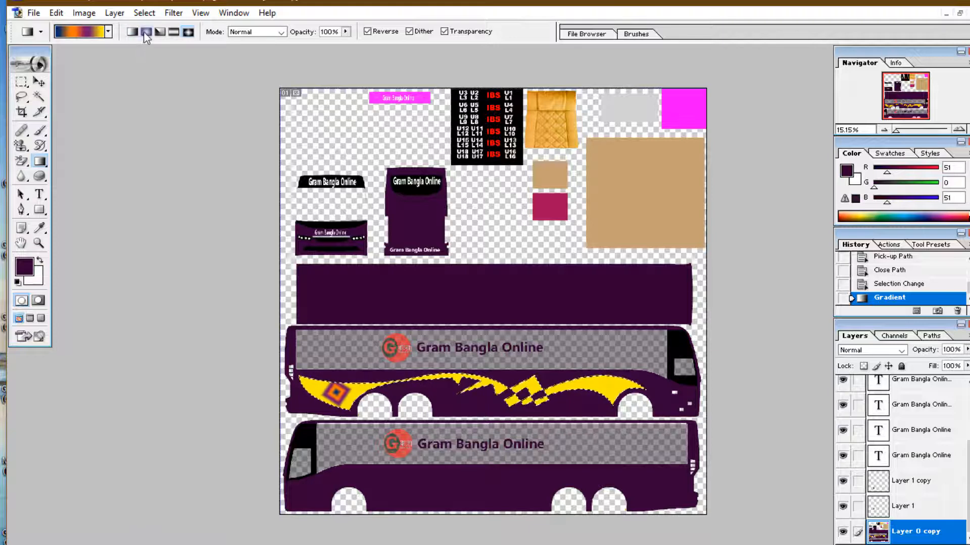
pyautogui.click(146, 31)
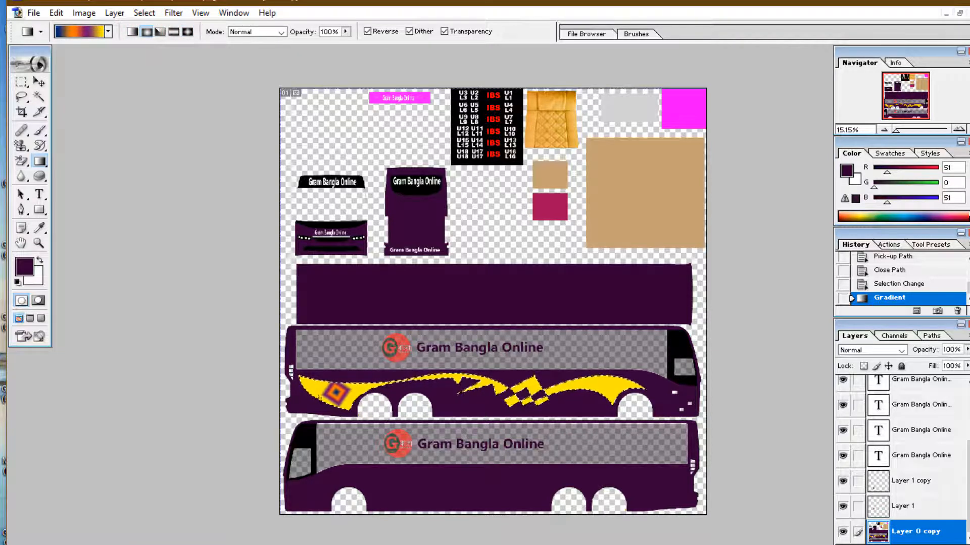
pyautogui.moveTo(317, 390); pyautogui.dragTo(375, 417)
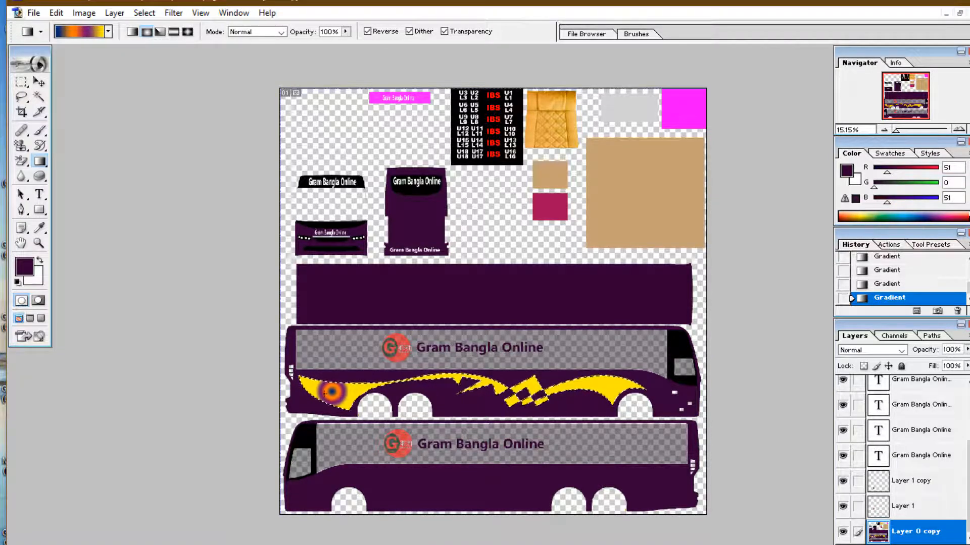
# Step: Duplicate the filled swoosh onto the lower body of the other bus side and mirror it horizontally
pyautogui.click(39, 82)
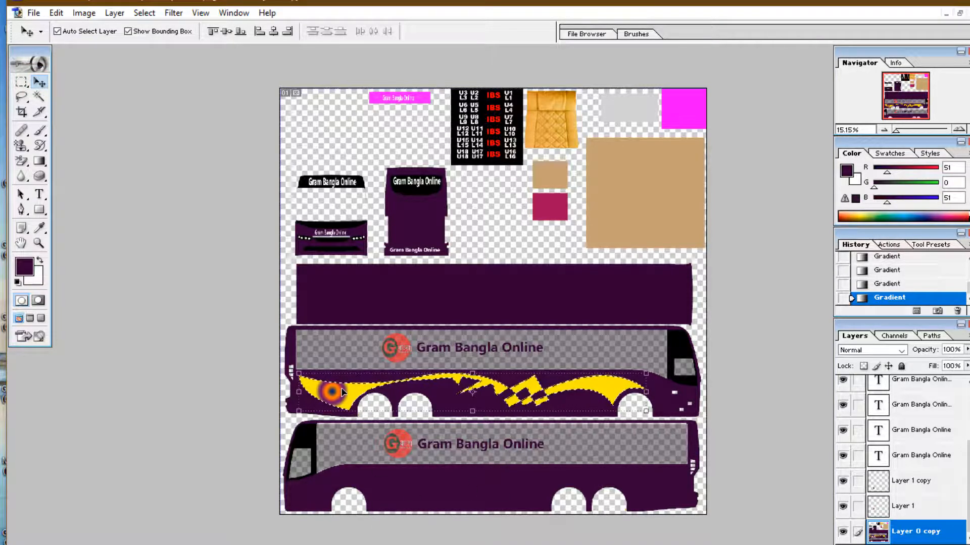
pyautogui.moveTo(337, 392); pyautogui.dragTo(847, 520)
pyautogui.hotkey('ctrl', 't')
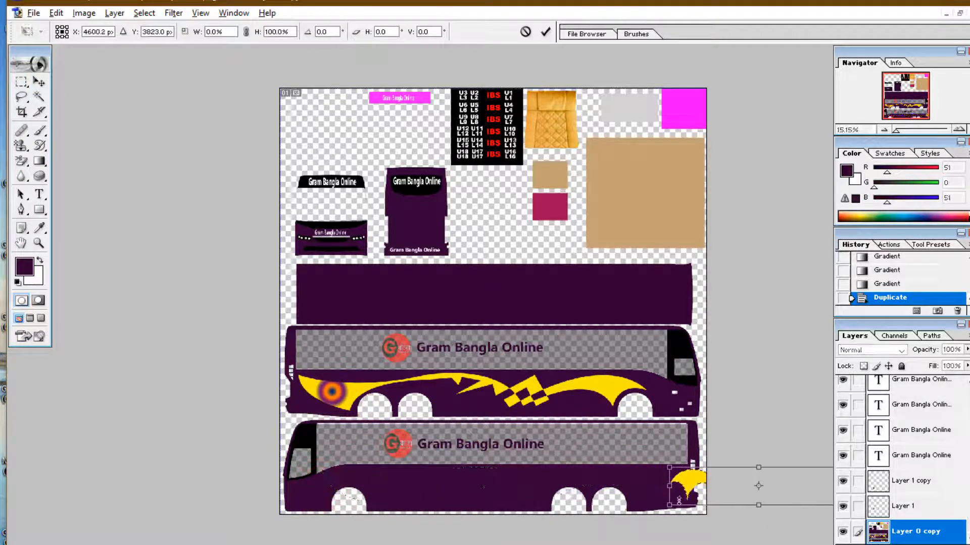
pyautogui.moveTo(734, 493); pyautogui.dragTo(468, 484)
pyautogui.moveTo(537, 483); pyautogui.dragTo(687, 484)
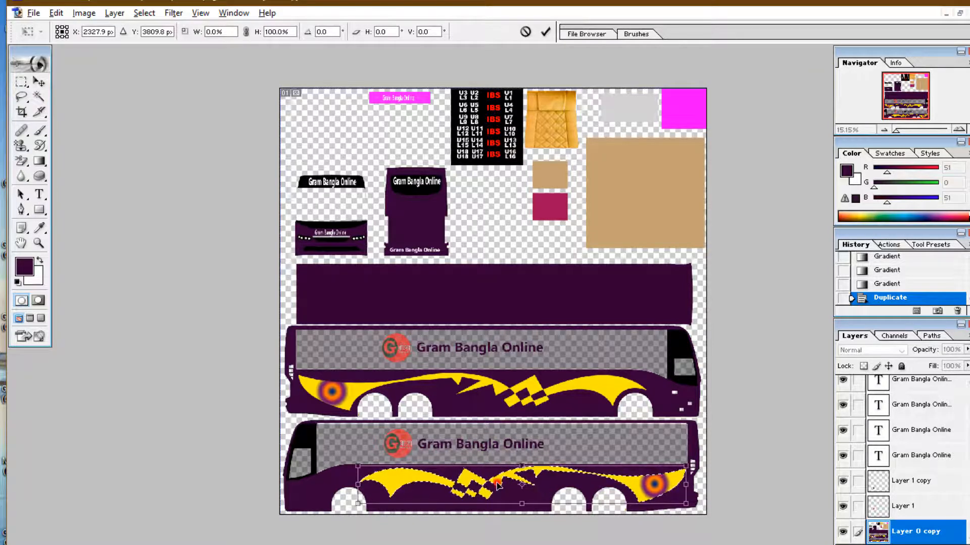
# Step: Shift the mirrored swoosh to begin at the front wheel, stretch it to the rear edge, apply the transform and deselect
pyautogui.moveTo(493, 486); pyautogui.dragTo(478, 488)
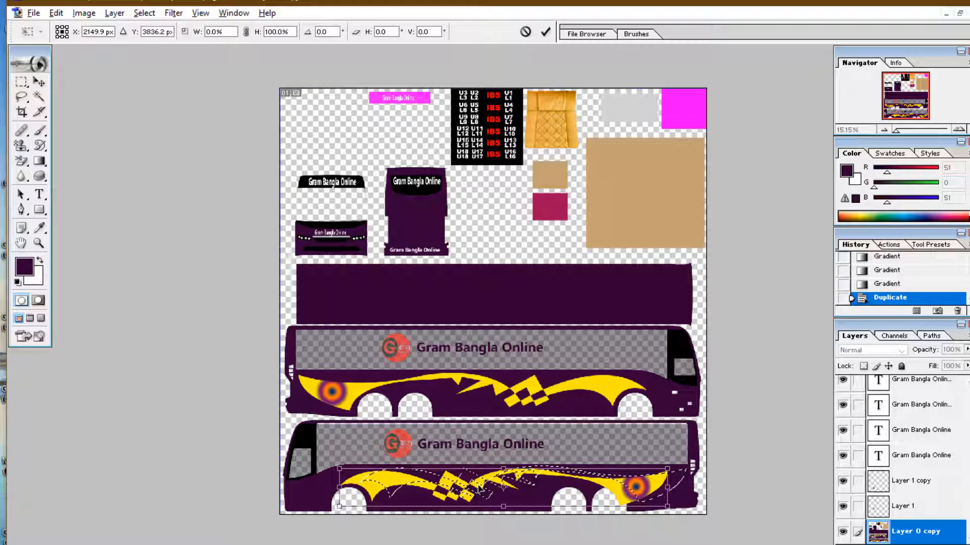
pyautogui.moveTo(667, 488); pyautogui.dragTo(687, 489)
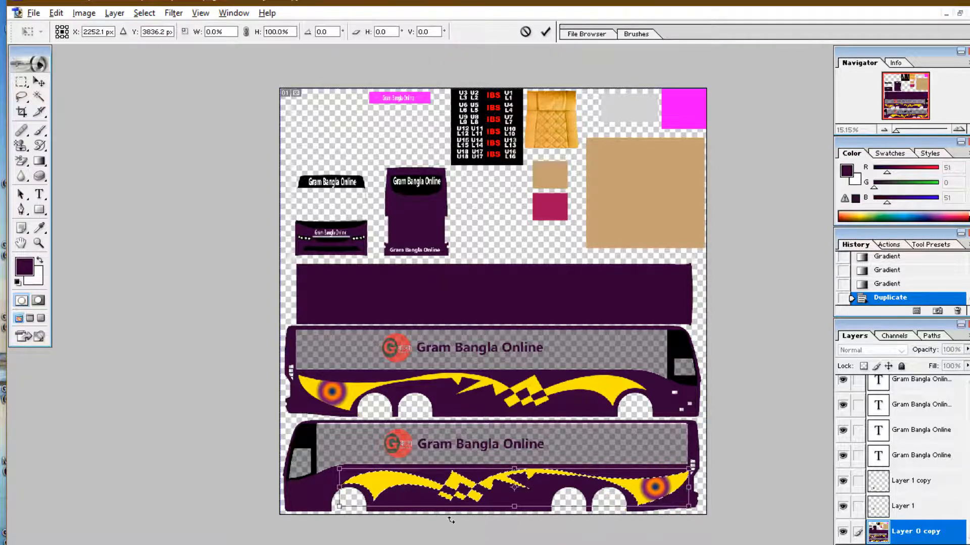
pyautogui.press('Return')
pyautogui.hotkey('ctrl', 'd')
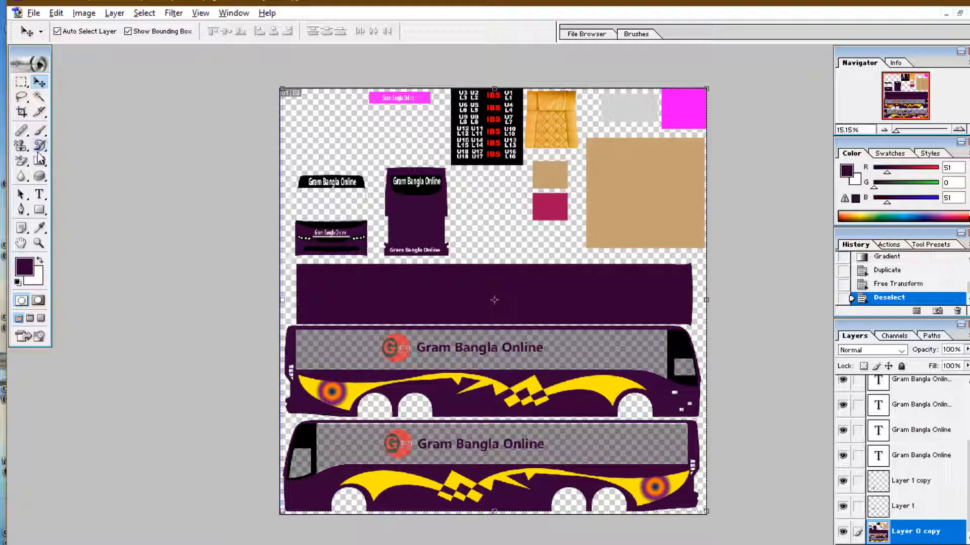
# Step: Draw a thin closed stripe path with a pointed head along the skirt between the wheels and convert it into a new selection
pyautogui.click(21, 210)
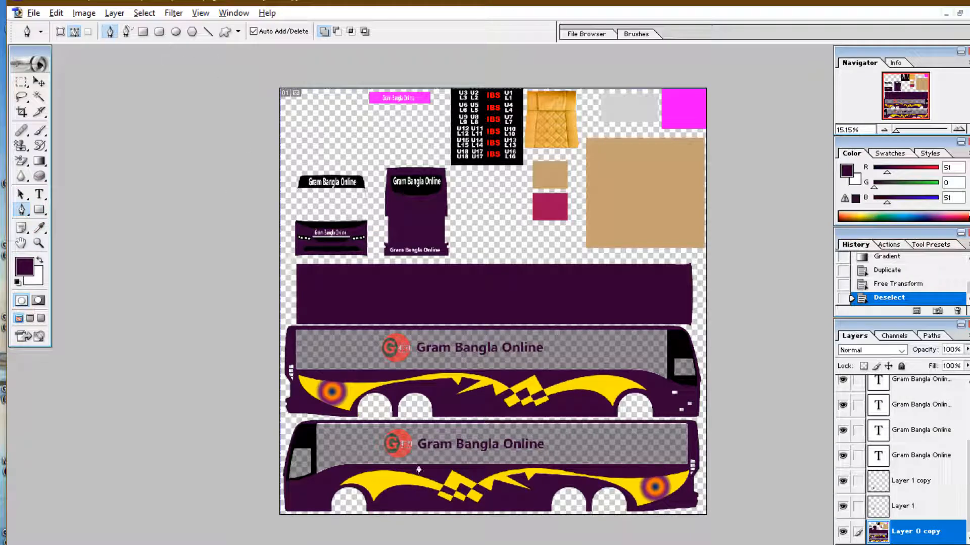
pyautogui.click(401, 512)
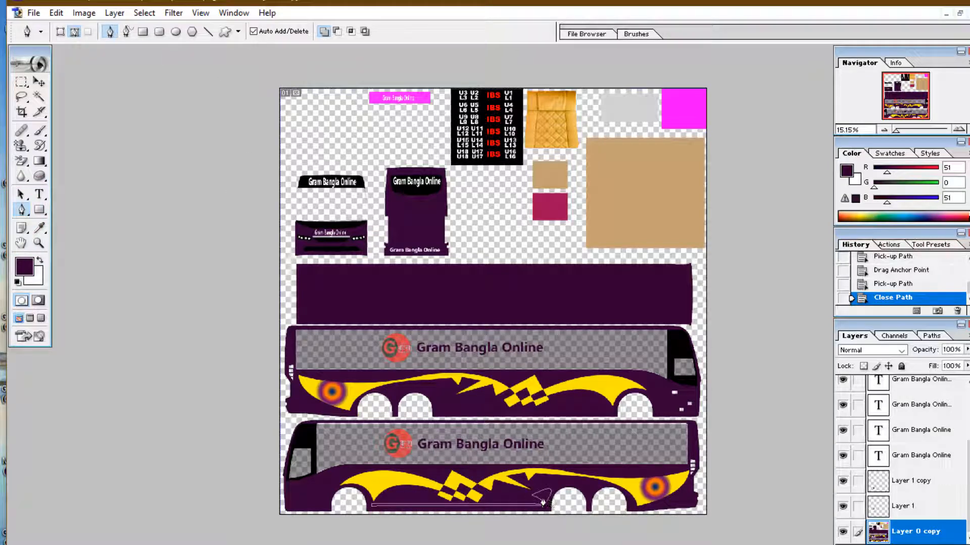
pyautogui.rightClick(543, 503)
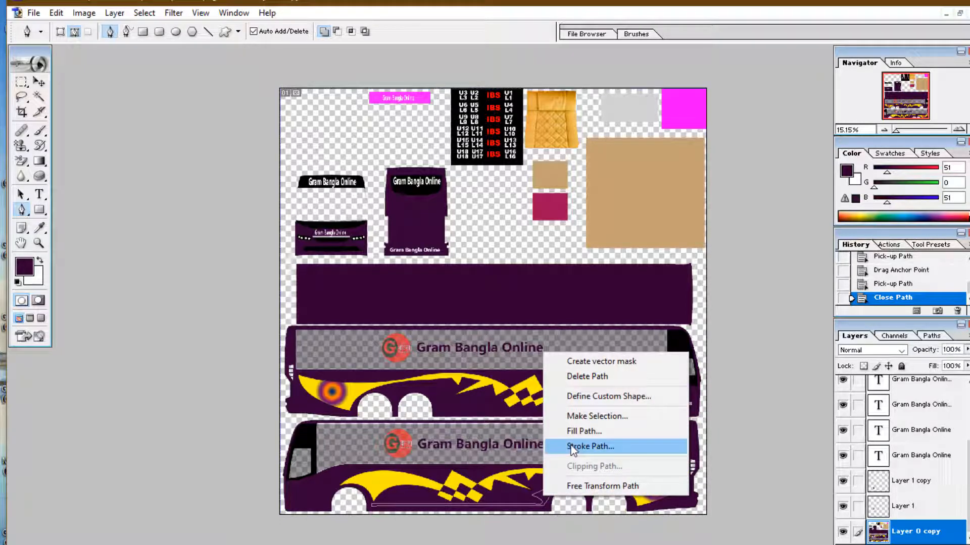
pyautogui.click(586, 416)
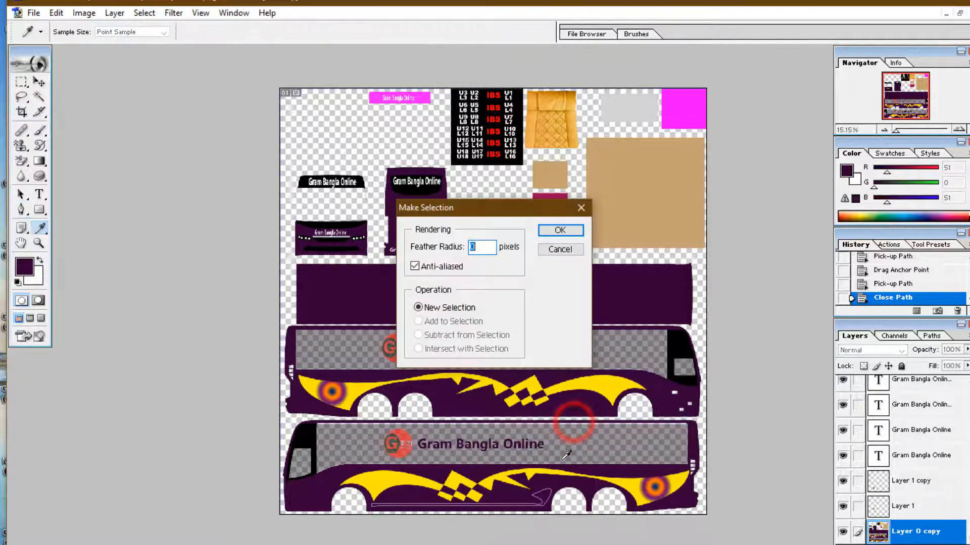
pyautogui.click(560, 230)
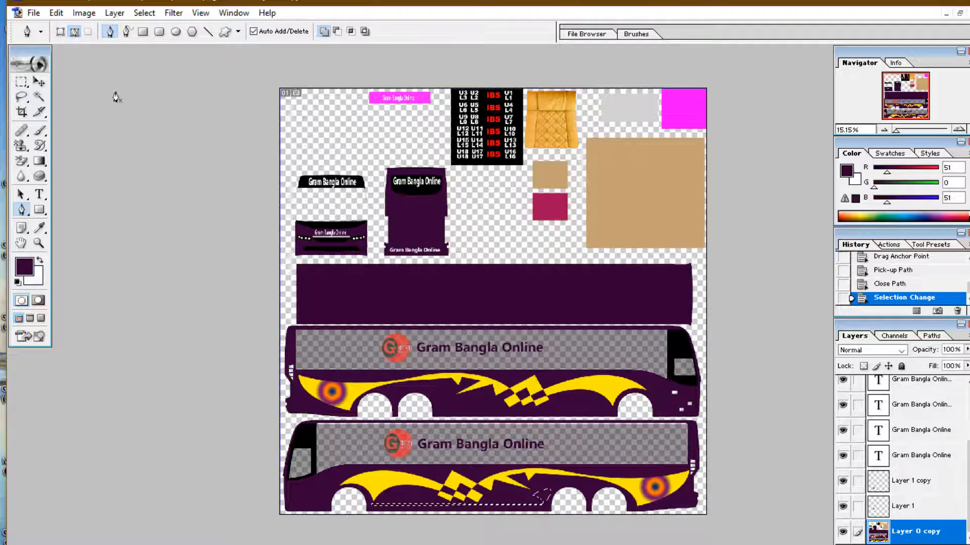
# Step: Fill the skirt stripe with a radial orange-yellow gradient and place a mirrored copy on the other bus side
pyautogui.click(40, 161)
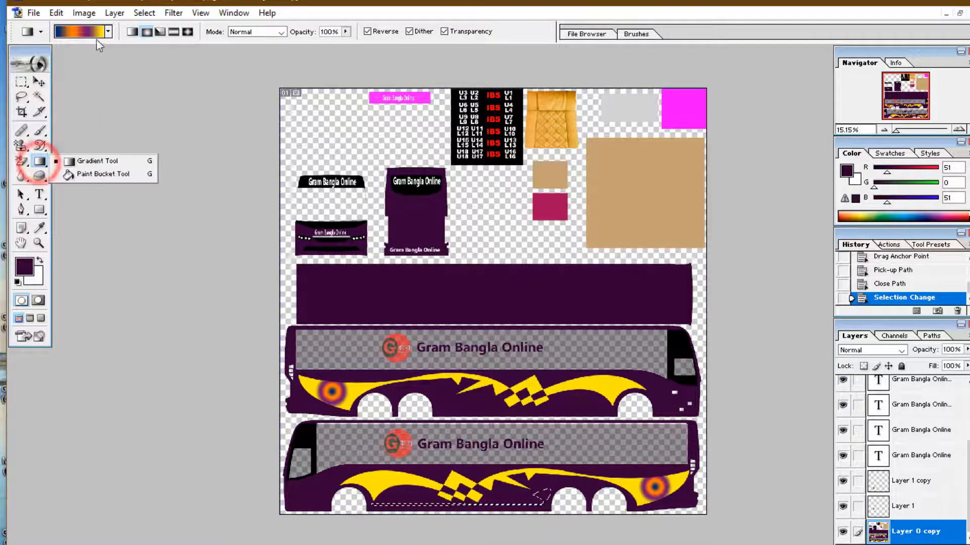
pyautogui.click(106, 32)
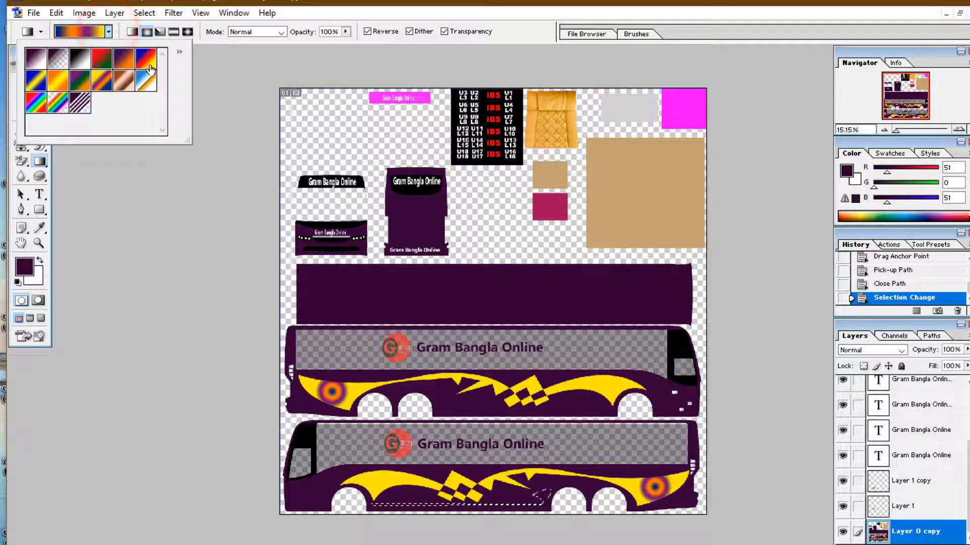
pyautogui.click(58, 80)
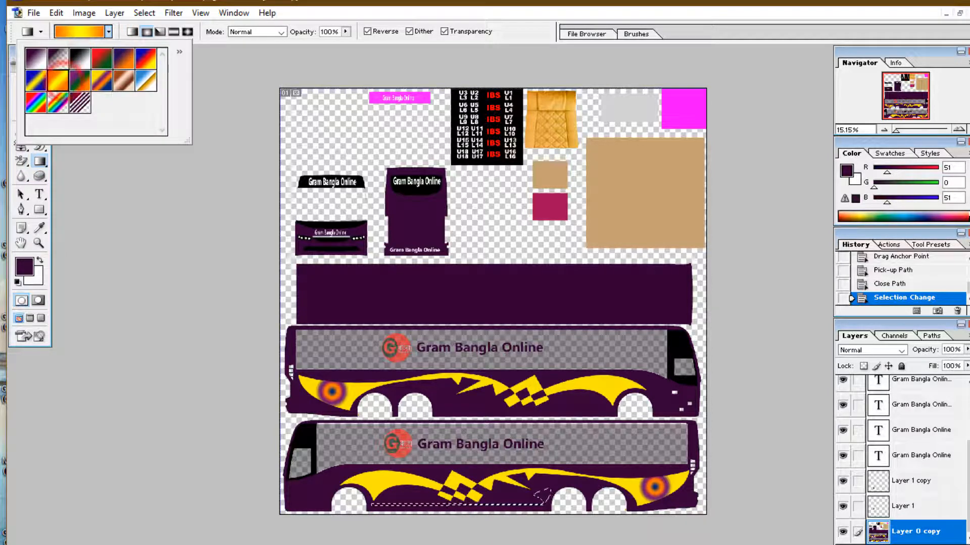
pyautogui.moveTo(545, 493); pyautogui.dragTo(545, 513)
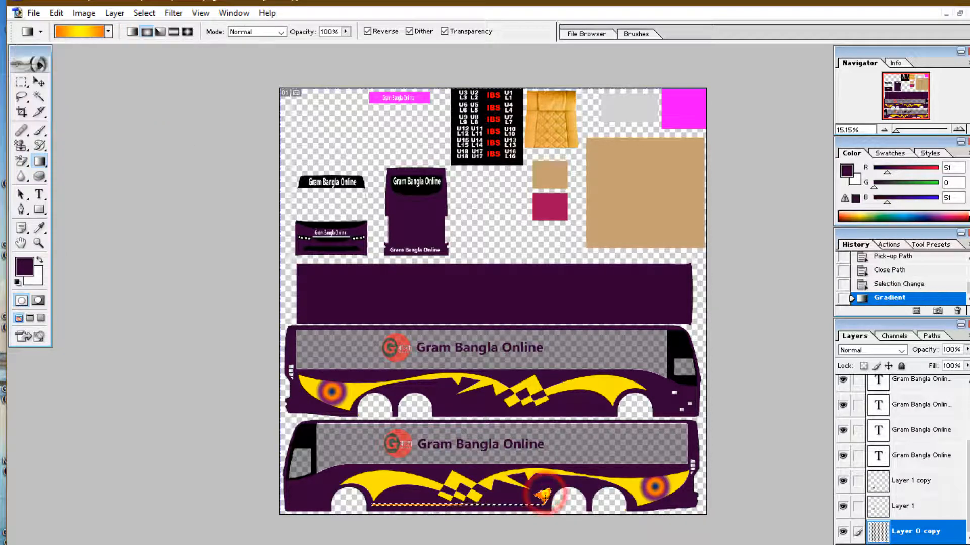
pyautogui.press('v')
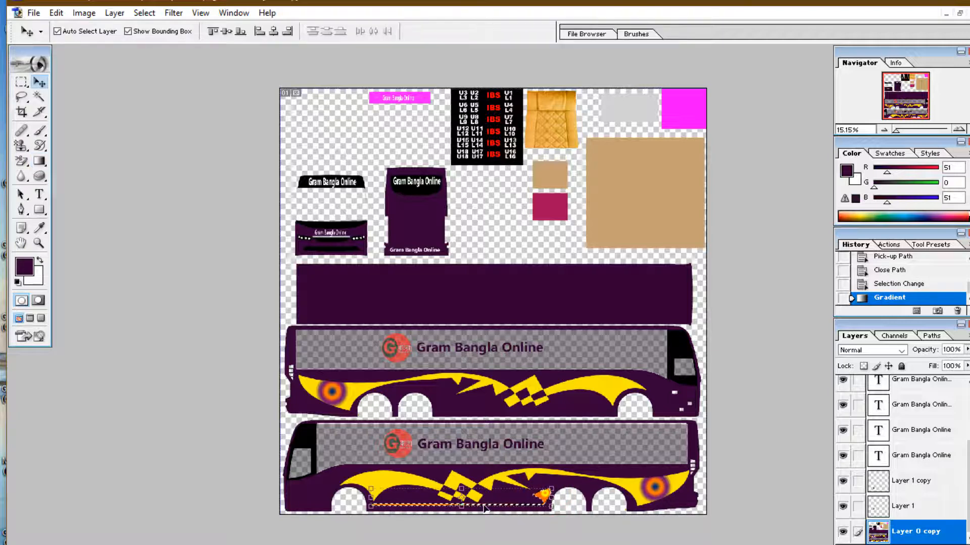
pyautogui.moveTo(483, 503); pyautogui.dragTo(547, 417)
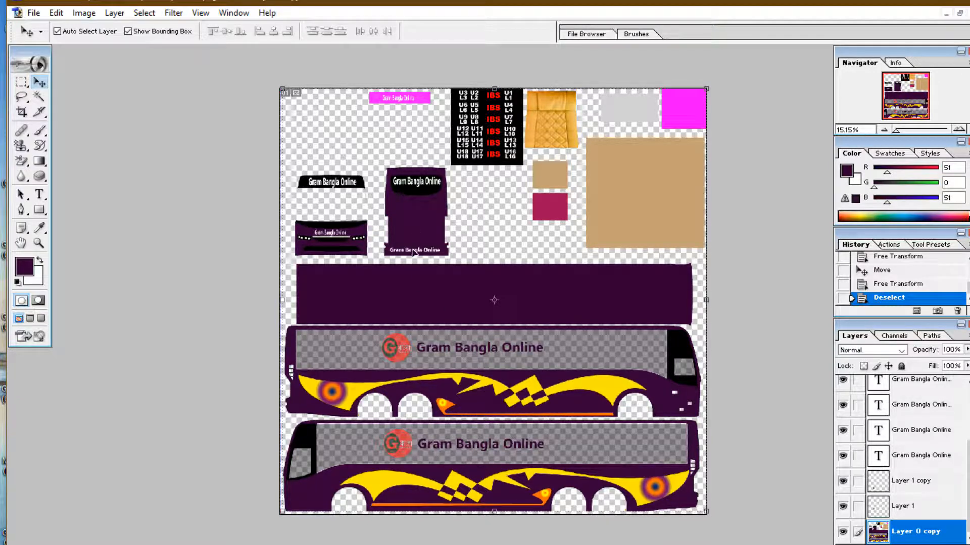
# Step: Place the round logo from the bus side onto the rear panel above its lower lettering
pyautogui.click(396, 355)
pyautogui.moveTo(397, 356); pyautogui.dragTo(420, 239)
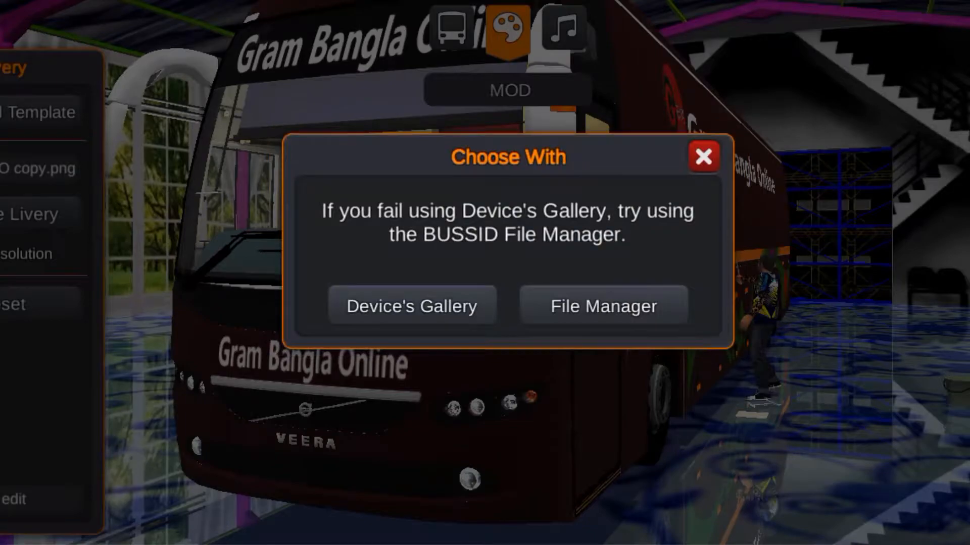
# Step: In the bus simulator game, load the purple livery image from the device's gallery
pyautogui.click(411, 305)
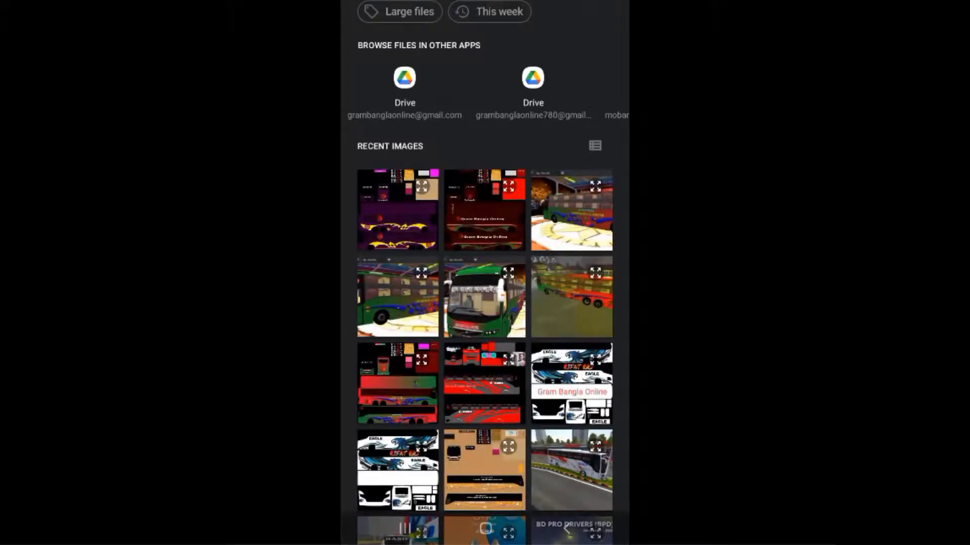
pyautogui.click(485, 210)
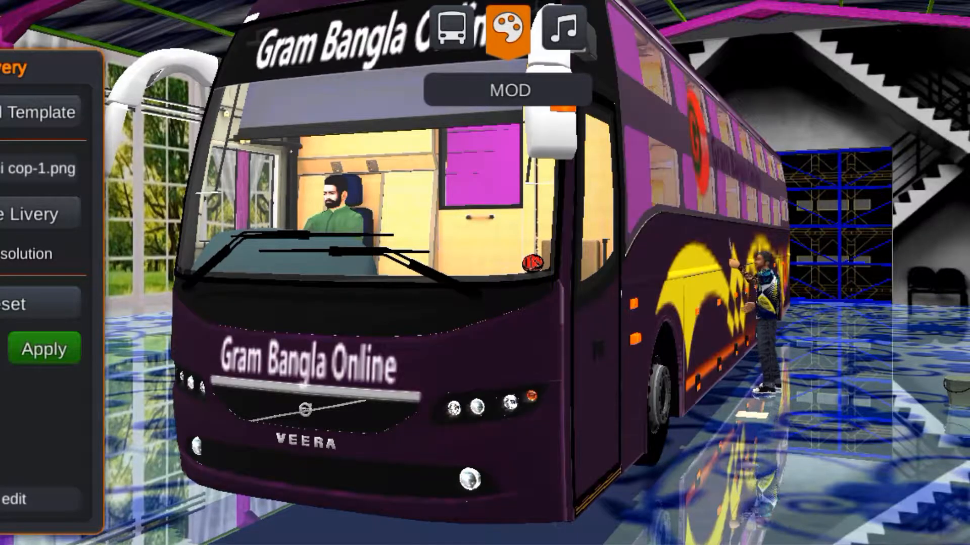
# Step: Examine the new livery on the bus in the game from the side and the front
pyautogui.moveTo(485, 303); pyautogui.dragTo(404, 348)
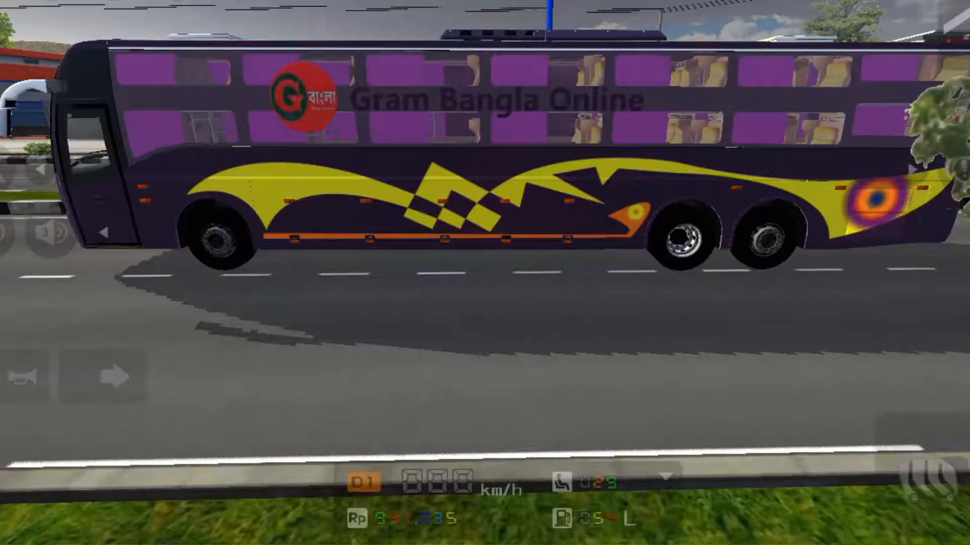
pyautogui.moveTo(606, 313); pyautogui.dragTo(823, 305)
pyautogui.moveTo(657, 306); pyautogui.dragTo(662, 212)
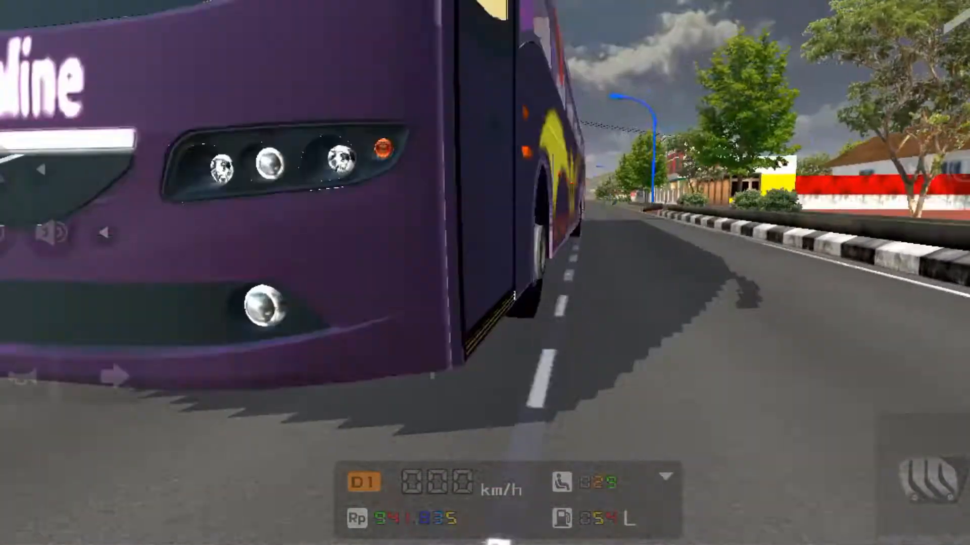